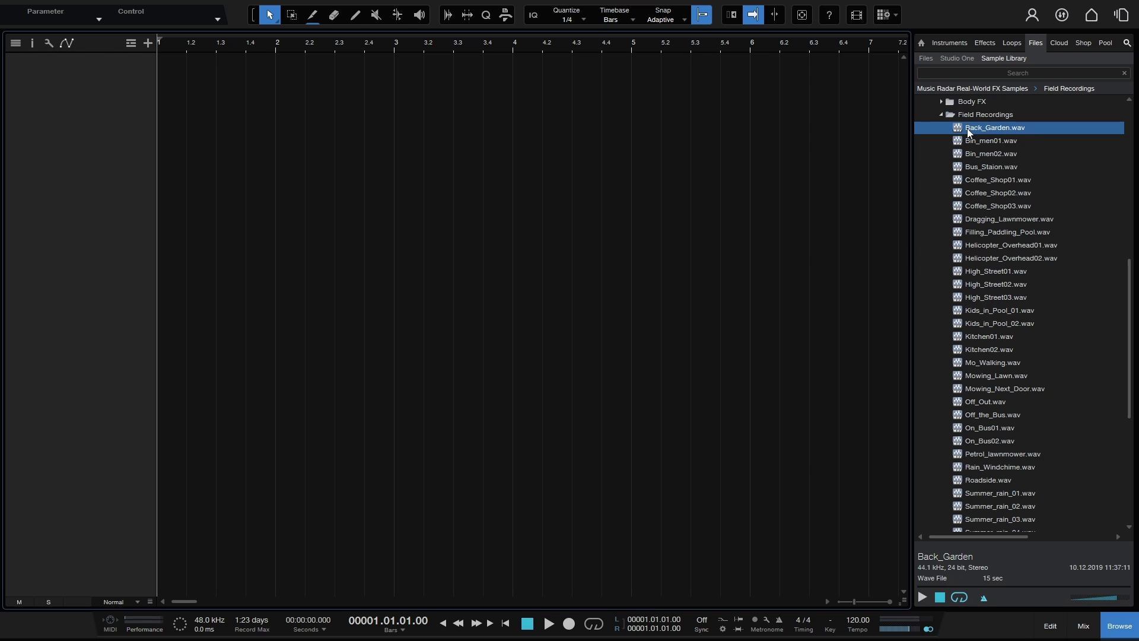
Step: Add Back_Garden.wav from the Field Recordings samples to the start of the arrangement as a new track, with the whole event in view
{"action": "left_click_drag", "start_coordinate": [987, 127], "coordinate": [176, 98]}
{"action": "key", "text": "shift+e"}
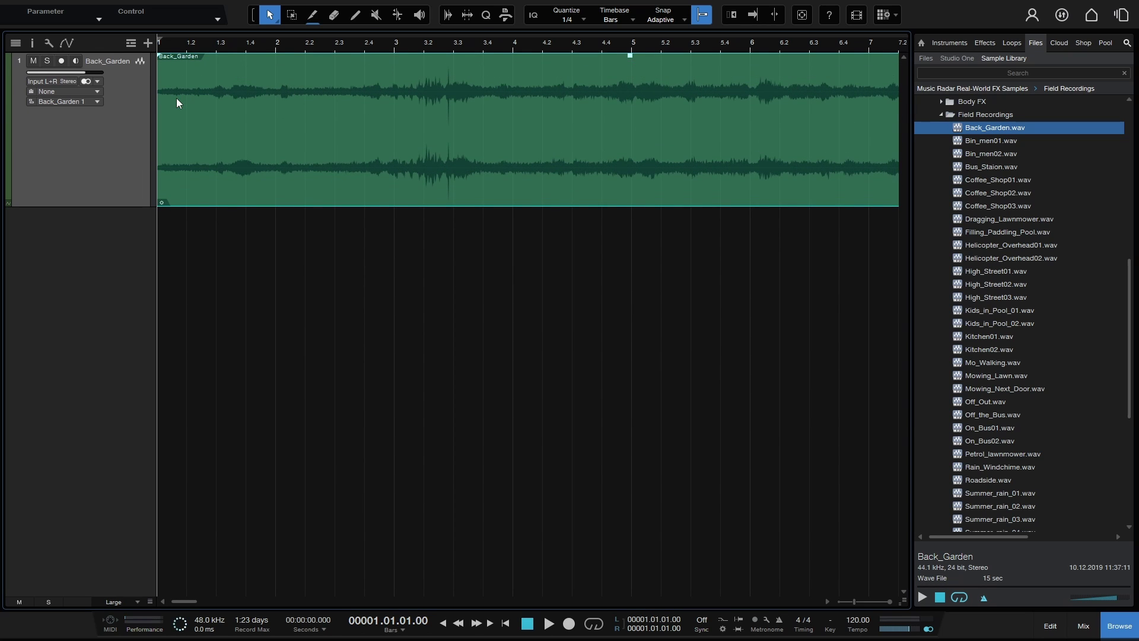
{"action": "key", "text": "w"}
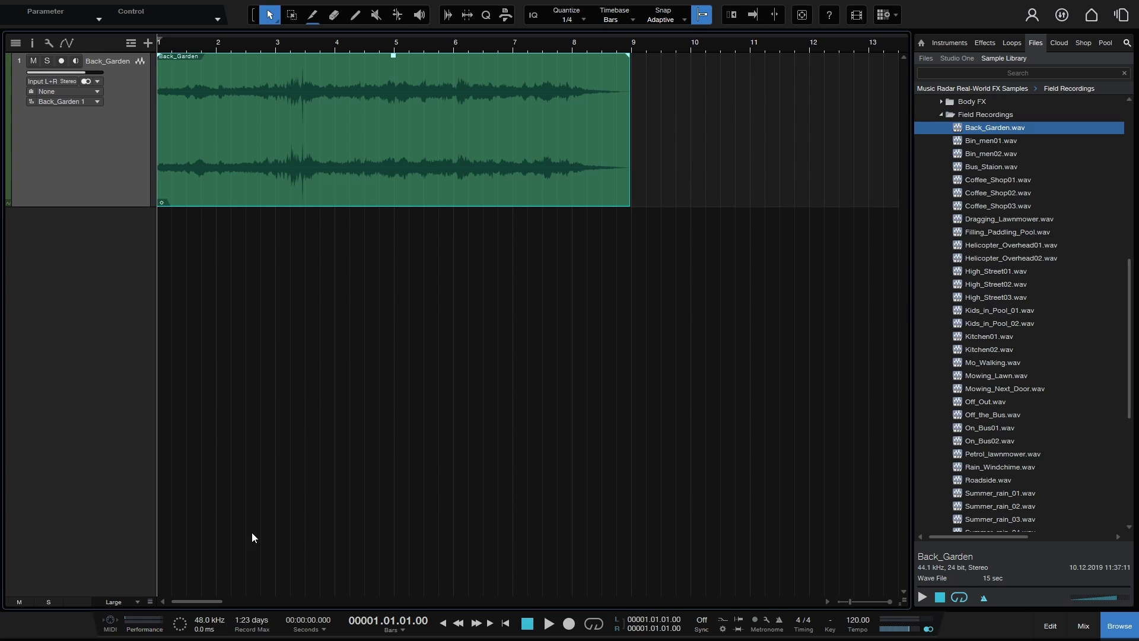
Step: Check the song's sample rate in Song Setup and the audio device settings in Options
{"action": "left_click", "coordinate": [205, 623]}
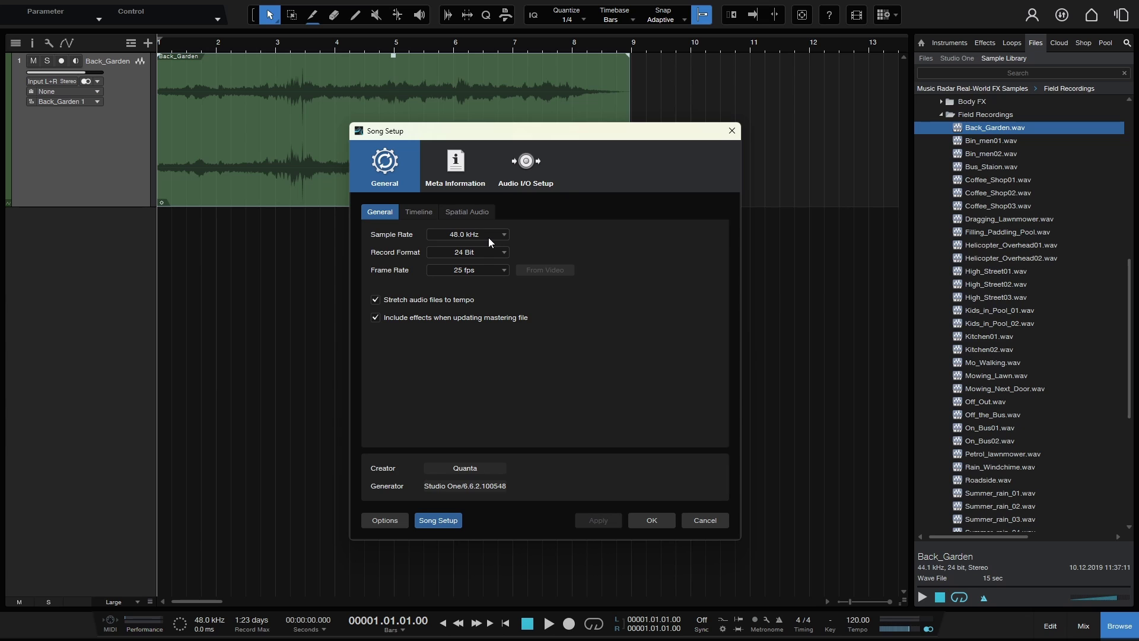
{"action": "left_click", "coordinate": [687, 520]}
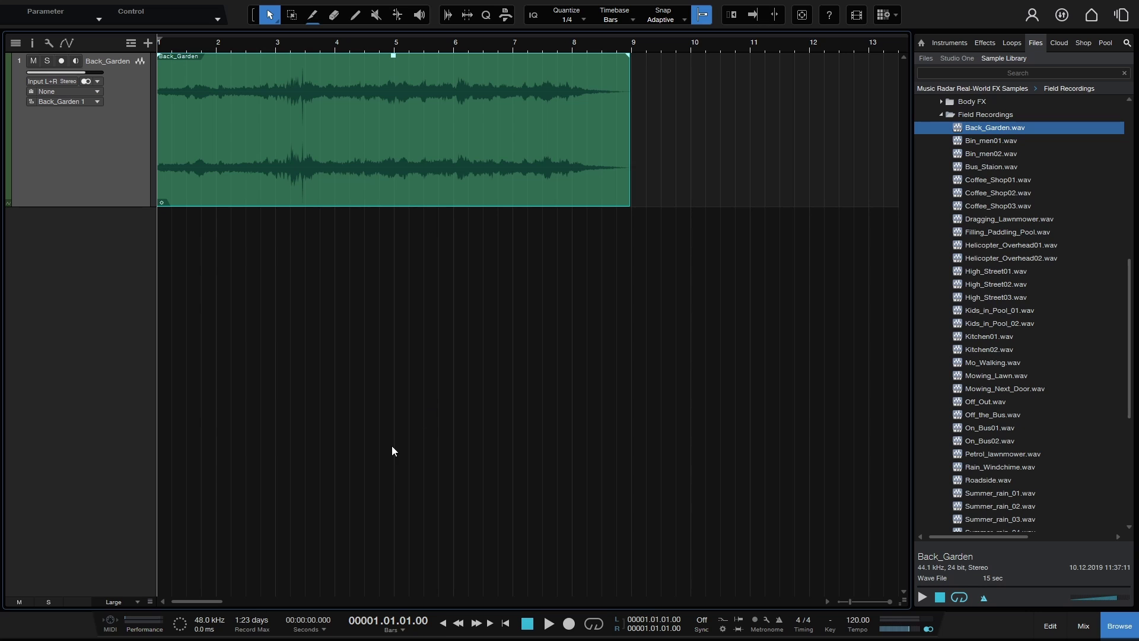
{"action": "key", "text": "ctrl+comma"}
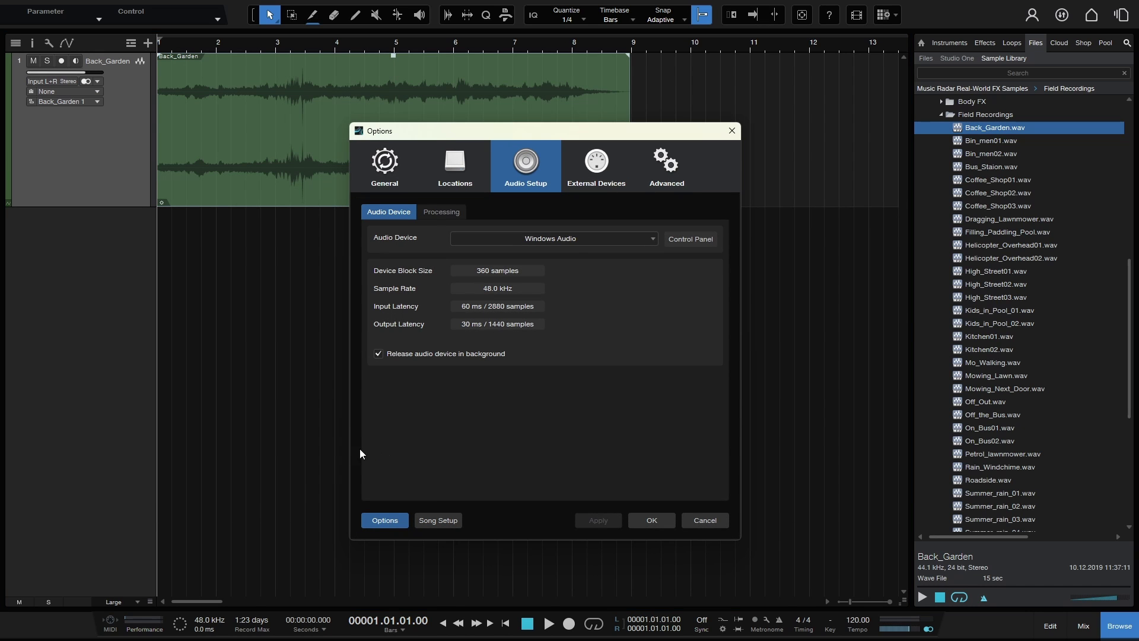
{"action": "left_click", "coordinate": [440, 520]}
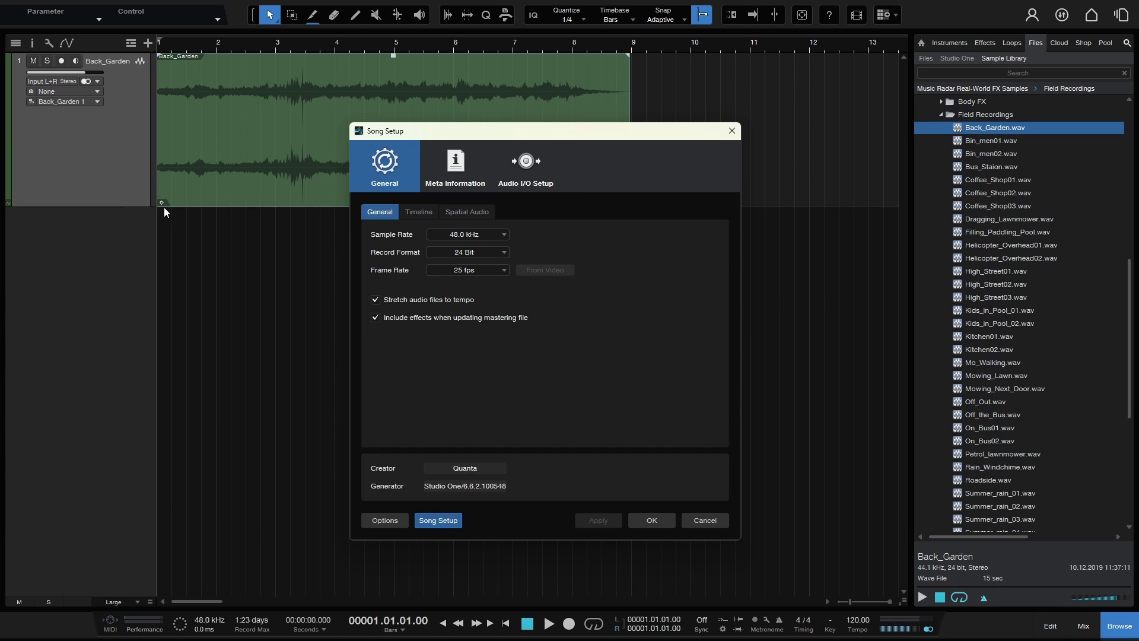
Step: Set the song's sample rate to 44.1 kHz and apply it
{"action": "left_click", "coordinate": [504, 234]}
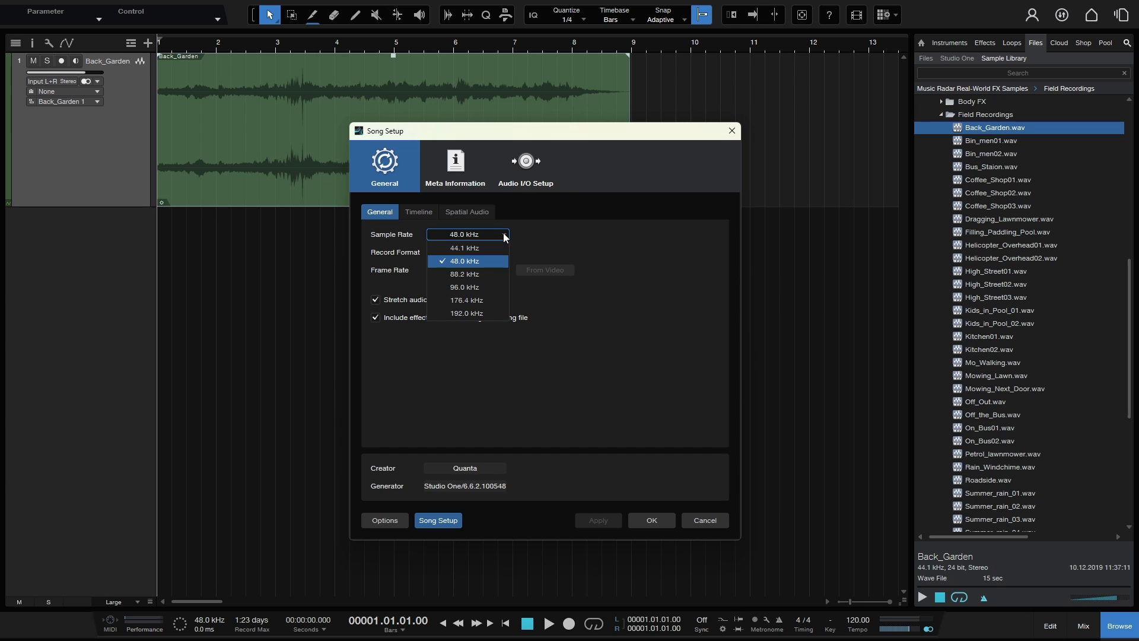
{"action": "left_click", "coordinate": [461, 248]}
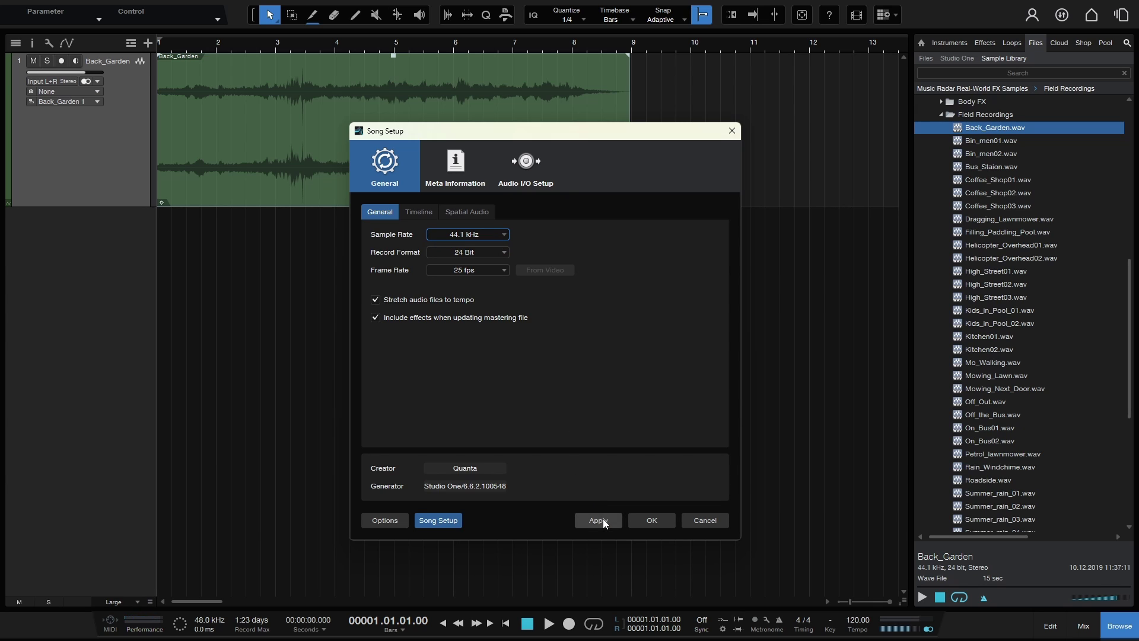
{"action": "left_click", "coordinate": [602, 518]}
Step: Set the song's sample rate back to 48.0 kHz, apply it and close Song Setup
{"action": "left_click", "coordinate": [507, 235]}
{"action": "left_click", "coordinate": [466, 262]}
{"action": "left_click", "coordinate": [599, 520]}
{"action": "left_click", "coordinate": [652, 521]}
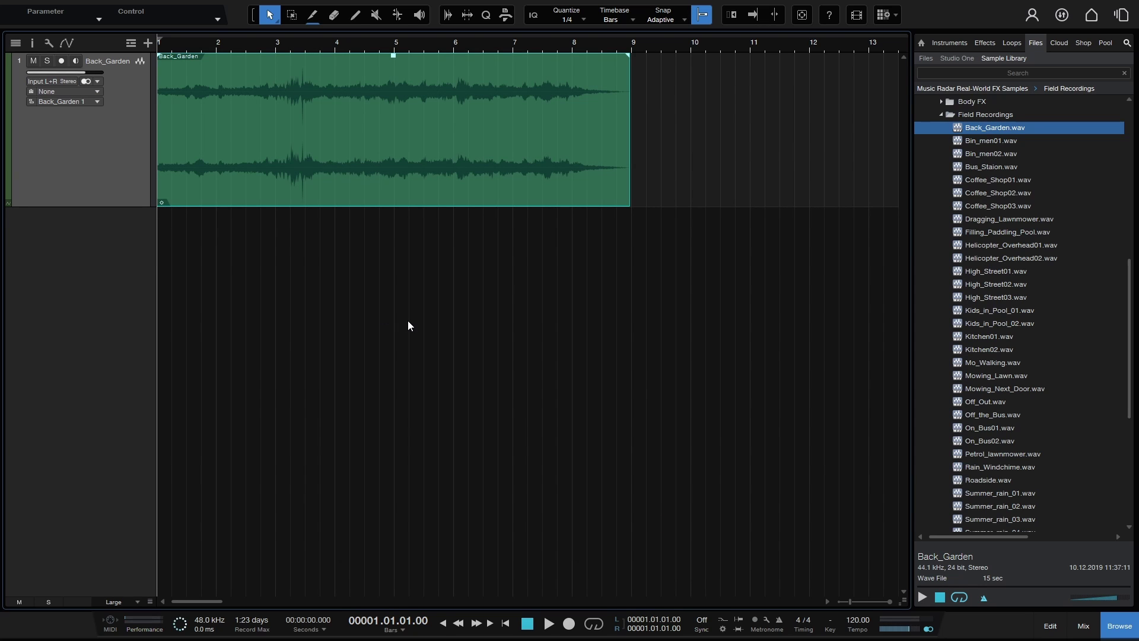
Step: Reopen Song Setup, change the sample rate to 44.1 kHz and confirm
{"action": "left_click", "coordinate": [208, 620]}
{"action": "left_click", "coordinate": [487, 234]}
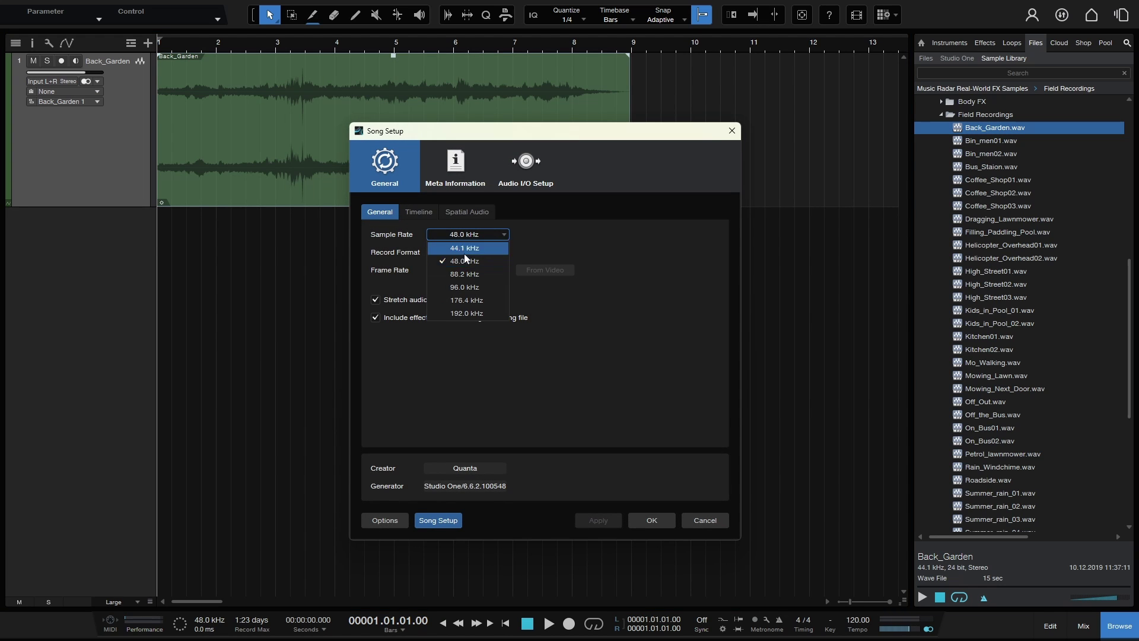
{"action": "left_click", "coordinate": [464, 253]}
{"action": "left_click", "coordinate": [582, 522]}
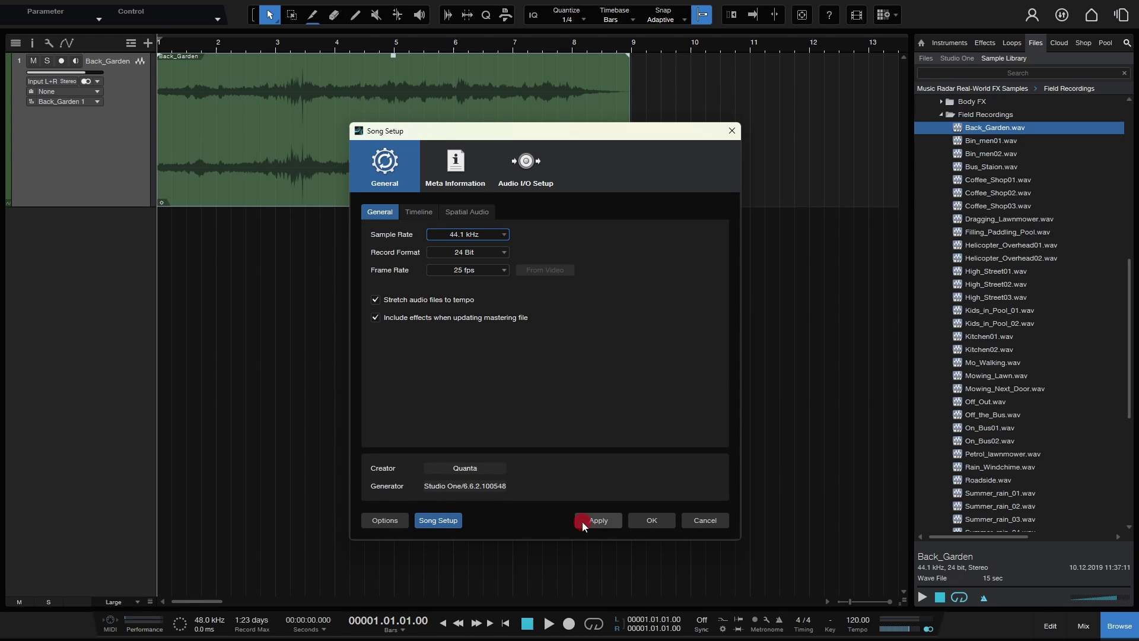
{"action": "left_click", "coordinate": [655, 519]}
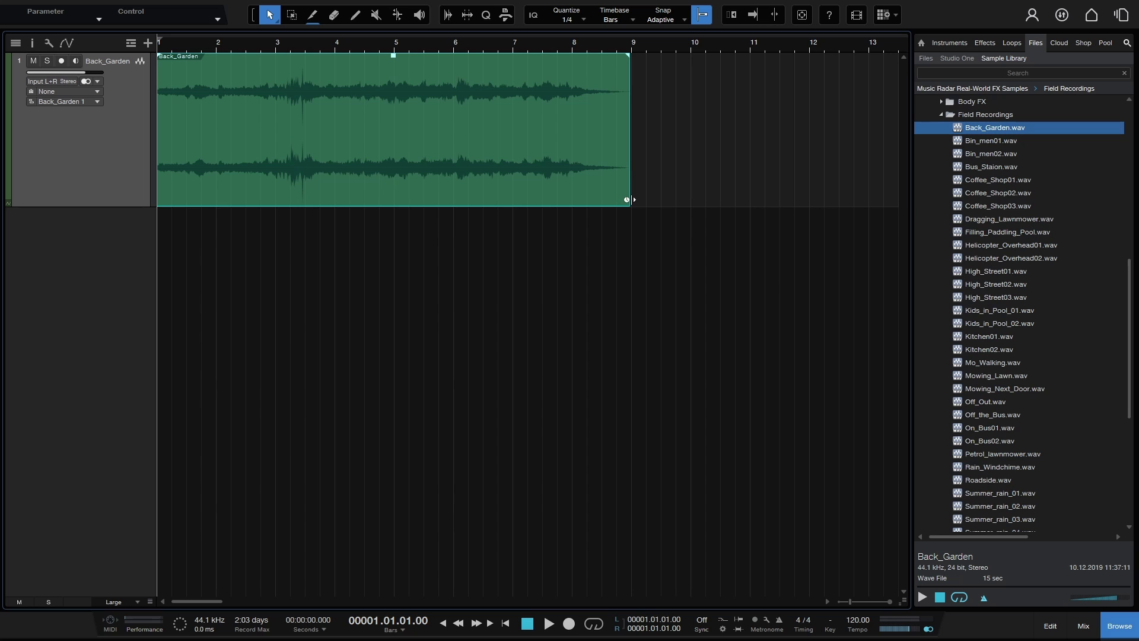
Step: Try time-stretching the end of the Back_Garden event to bar 12, and undo the stretch
{"action": "left_click_drag", "start_coordinate": [632, 199], "coordinate": [633, 199]}
{"action": "left_click_drag", "start_coordinate": [681, 198], "coordinate": [807, 200]}
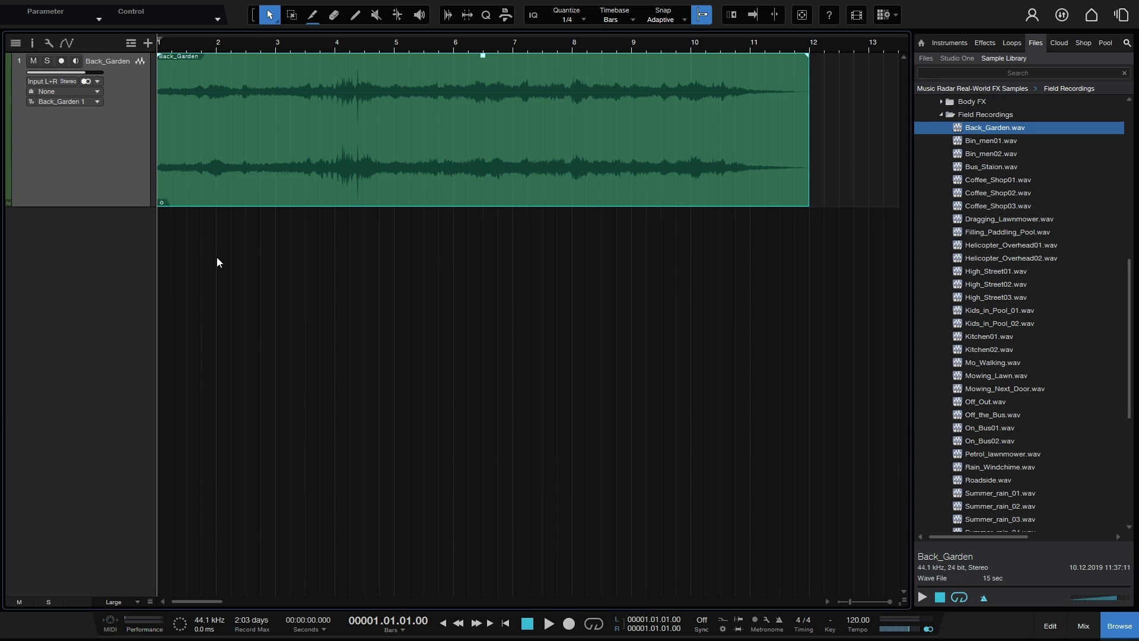
{"action": "key", "text": "ctrl+z"}
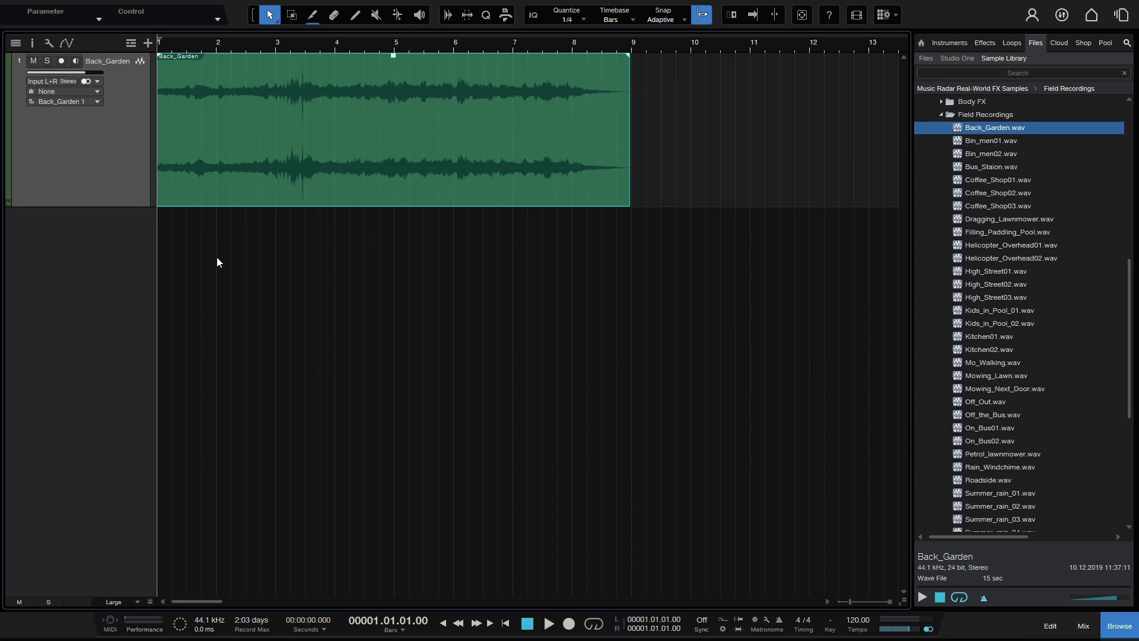
Step: Try a transpose value of 2 on the Back_Garden event, reset it to 0 and deselect the event
{"action": "right_click", "coordinate": [344, 152]}
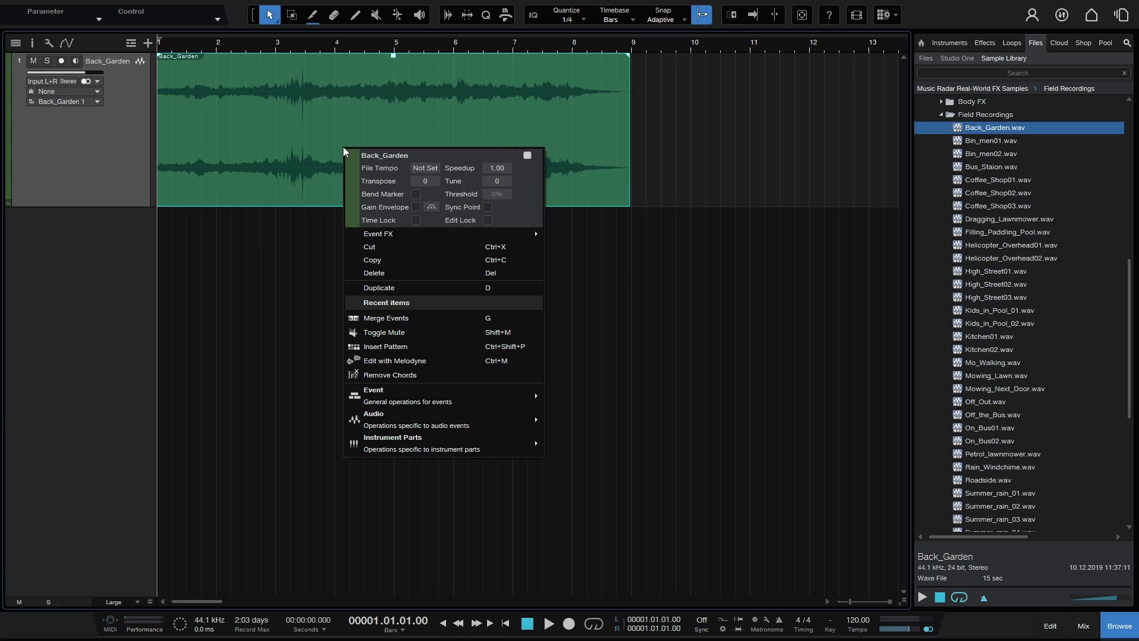
{"action": "left_click", "coordinate": [426, 180]}
{"action": "type", "text": "2"}
{"action": "left_click", "coordinate": [519, 208]}
{"action": "left_click", "coordinate": [425, 181]}
{"action": "type", "text": "0"}
{"action": "key", "text": "Return"}
{"action": "left_click", "coordinate": [611, 331]}
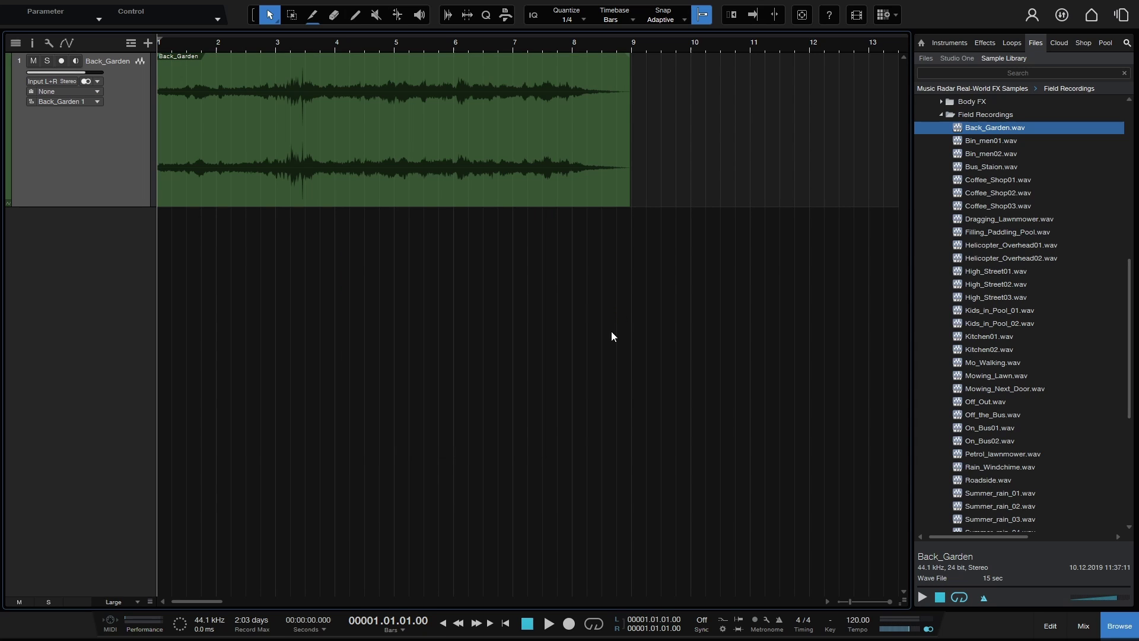
Step: Change the song's sample rate to 48.0 kHz in Song Setup and confirm
{"action": "left_click", "coordinate": [204, 622]}
{"action": "left_click", "coordinate": [498, 235]}
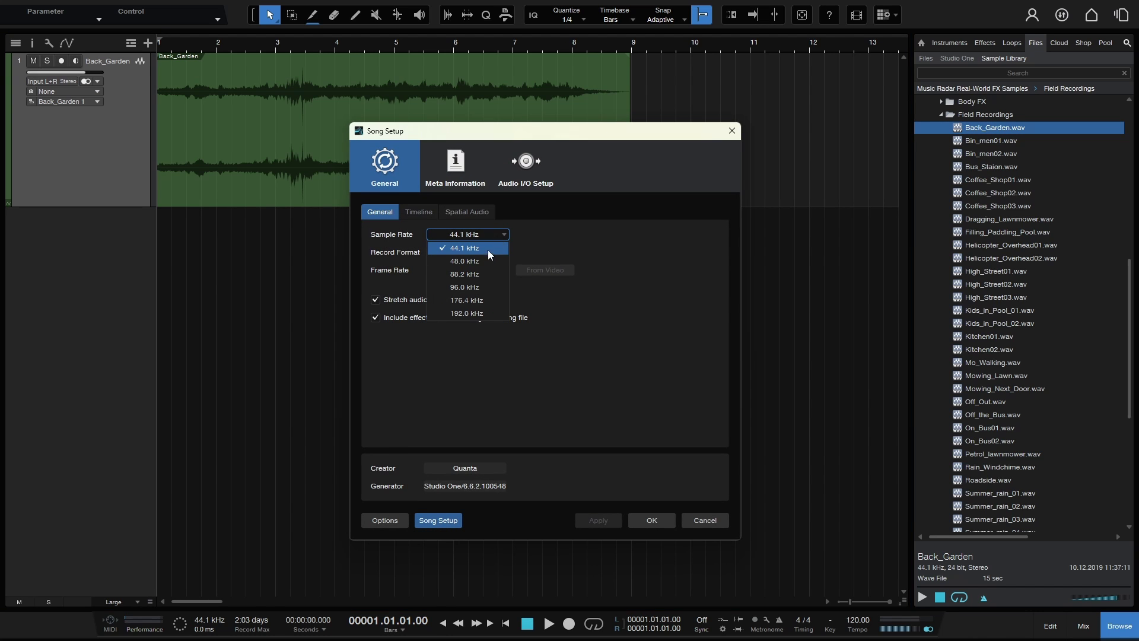
{"action": "left_click", "coordinate": [466, 262]}
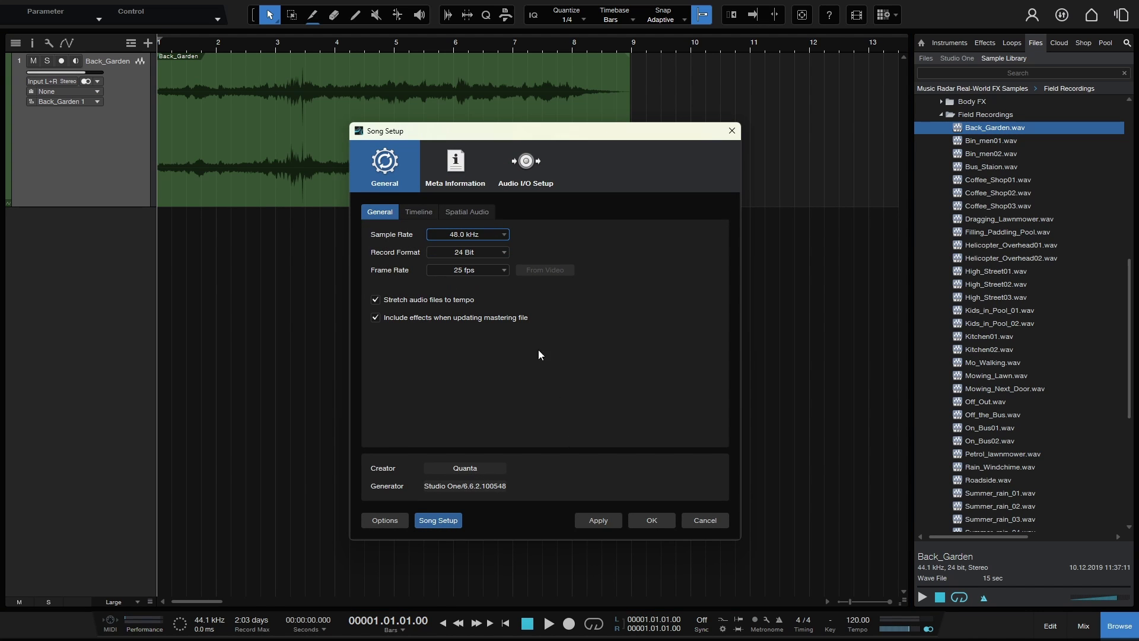
{"action": "left_click", "coordinate": [596, 520]}
{"action": "left_click", "coordinate": [650, 521]}
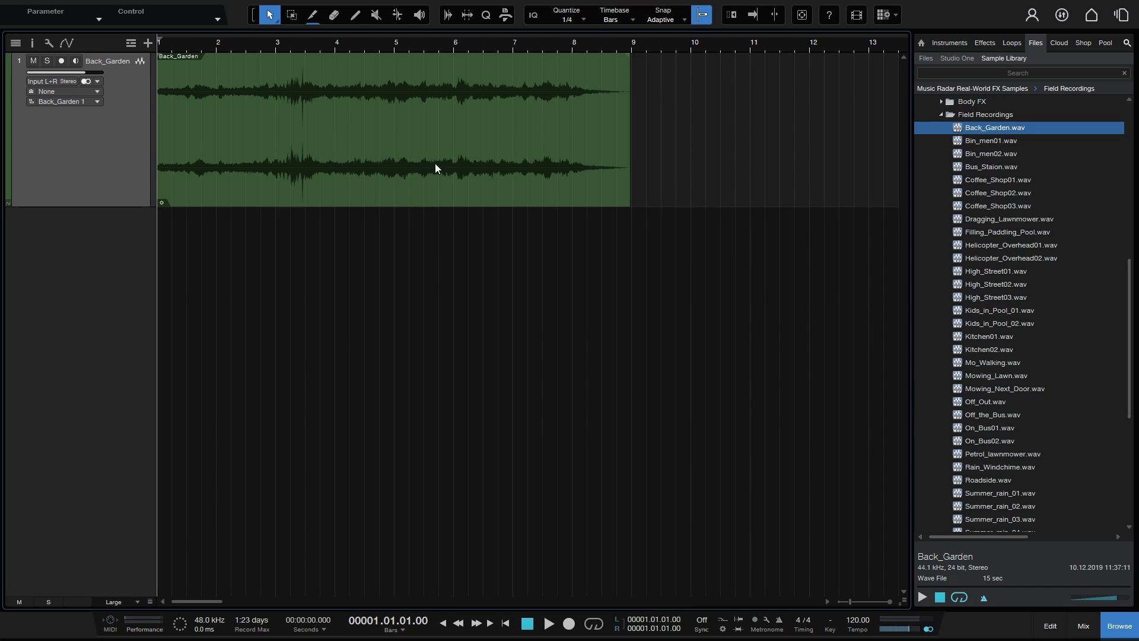
Step: Mute the Back_Garden event and play the song briefly from the start with autoscroll on
{"action": "left_click", "coordinate": [406, 162]}
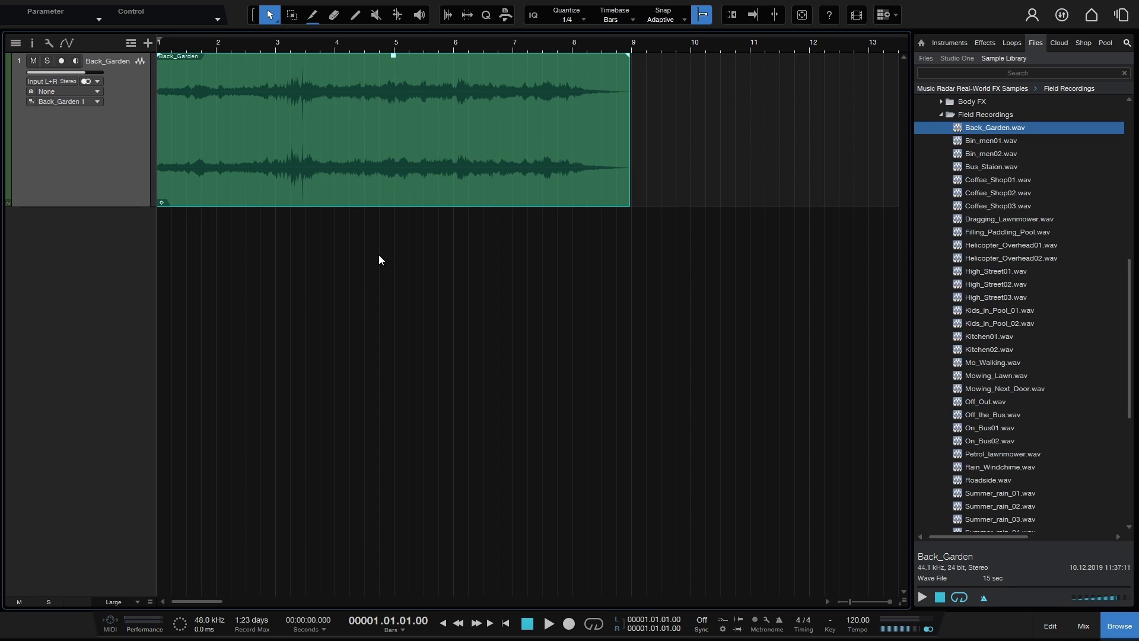
{"action": "key", "text": "shift+m"}
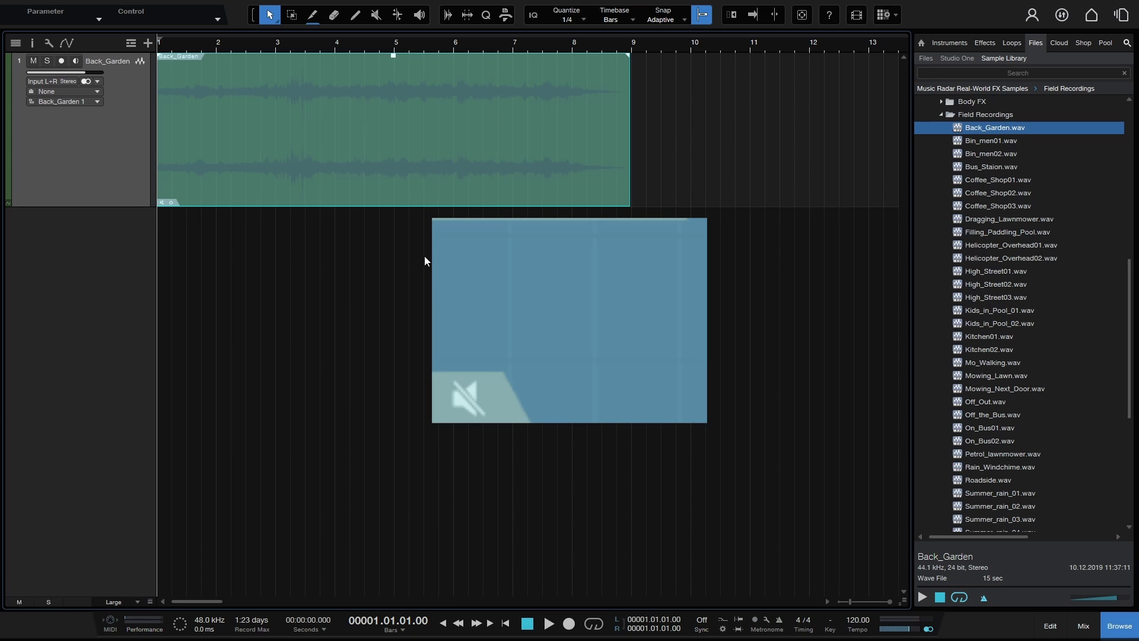
{"action": "key", "text": "f"}
{"action": "key", "text": "space"}
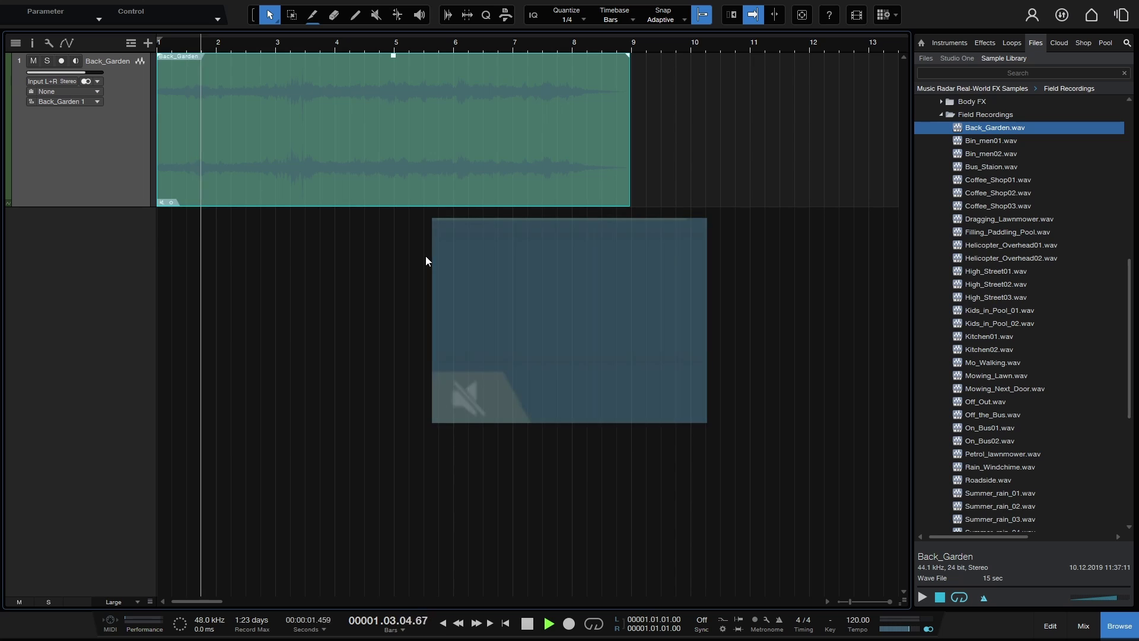
{"action": "key", "text": "space"}
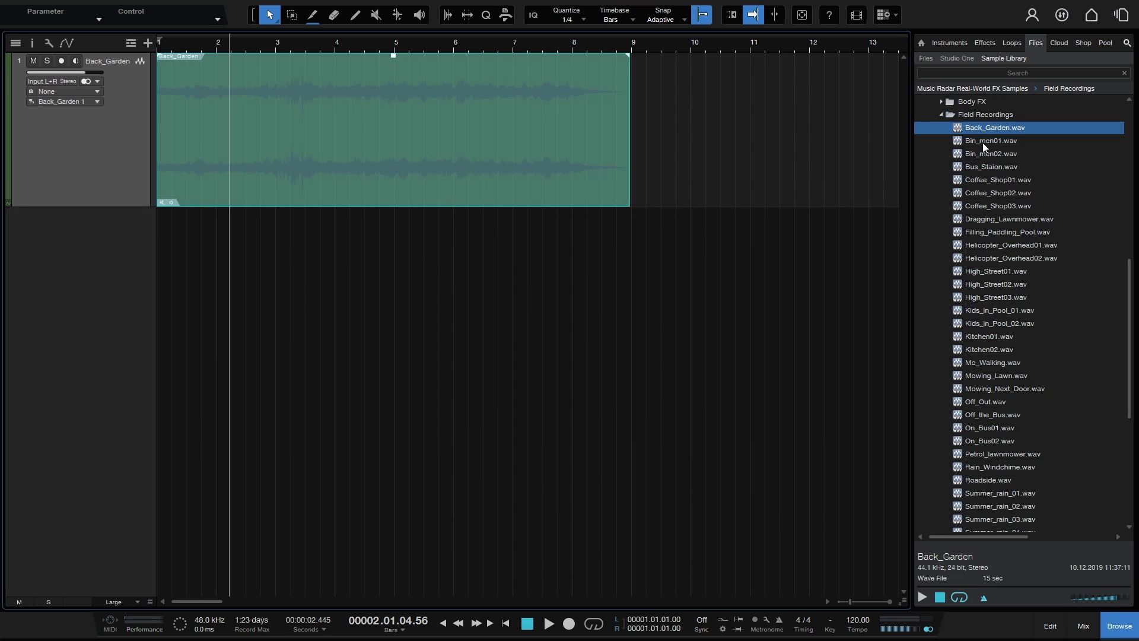
Step: Add Bin_men01.wav to the Back_Garden track at bar 10 and hide the browser
{"action": "left_click_drag", "start_coordinate": [983, 147], "coordinate": [712, 150]}
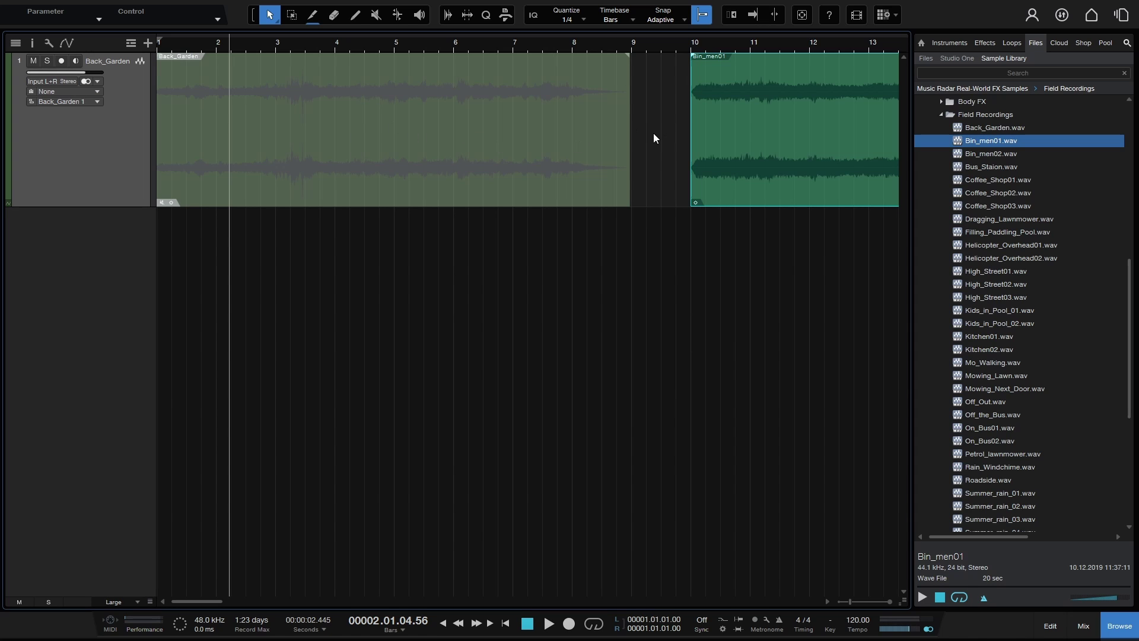
{"action": "key", "text": "F5"}
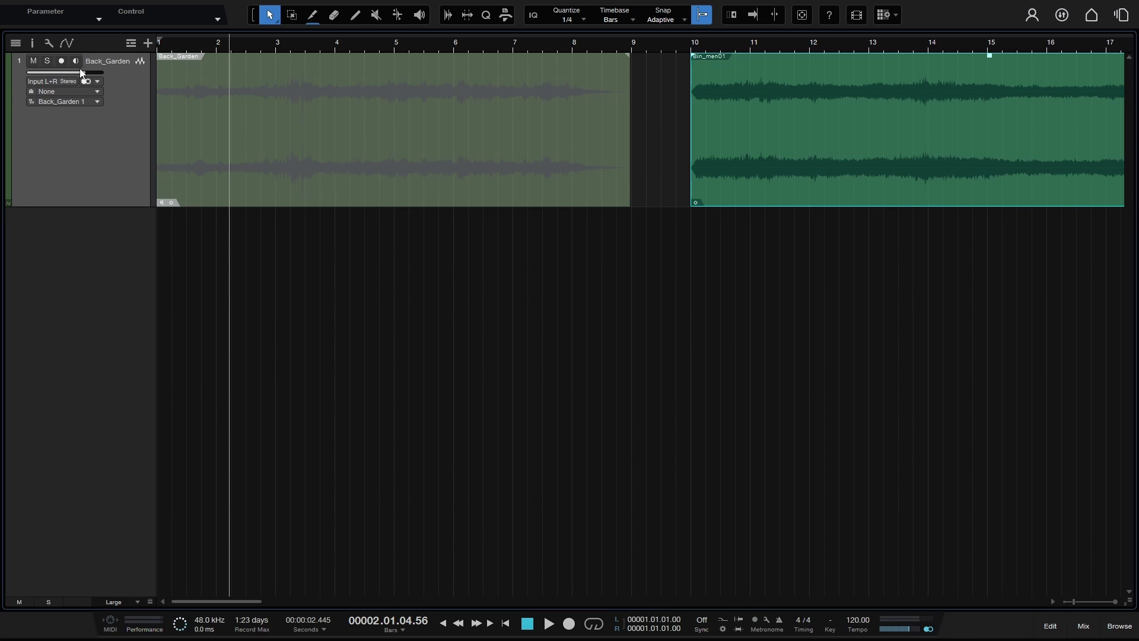
Step: Mute the whole Back_Garden track and unmute it again
{"action": "left_click", "coordinate": [33, 61]}
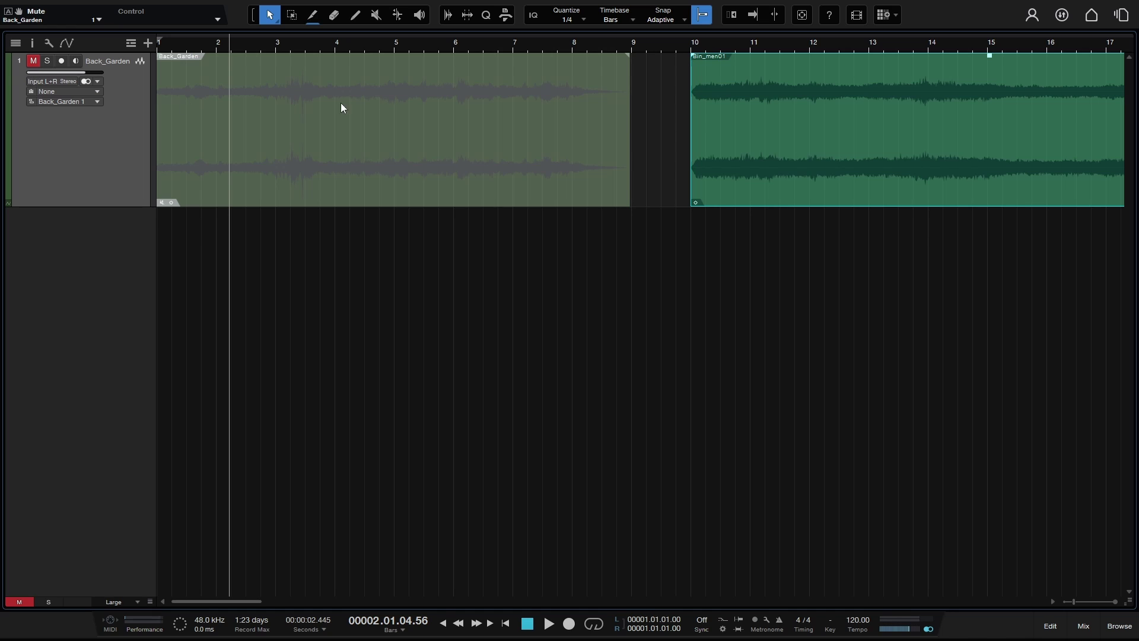
{"action": "left_click", "coordinate": [30, 60]}
Step: Toggle the Back_Garden event with the Mute tool, leave it unmuted, and return to the Arrow tool with nothing selected
{"action": "left_click", "coordinate": [376, 16]}
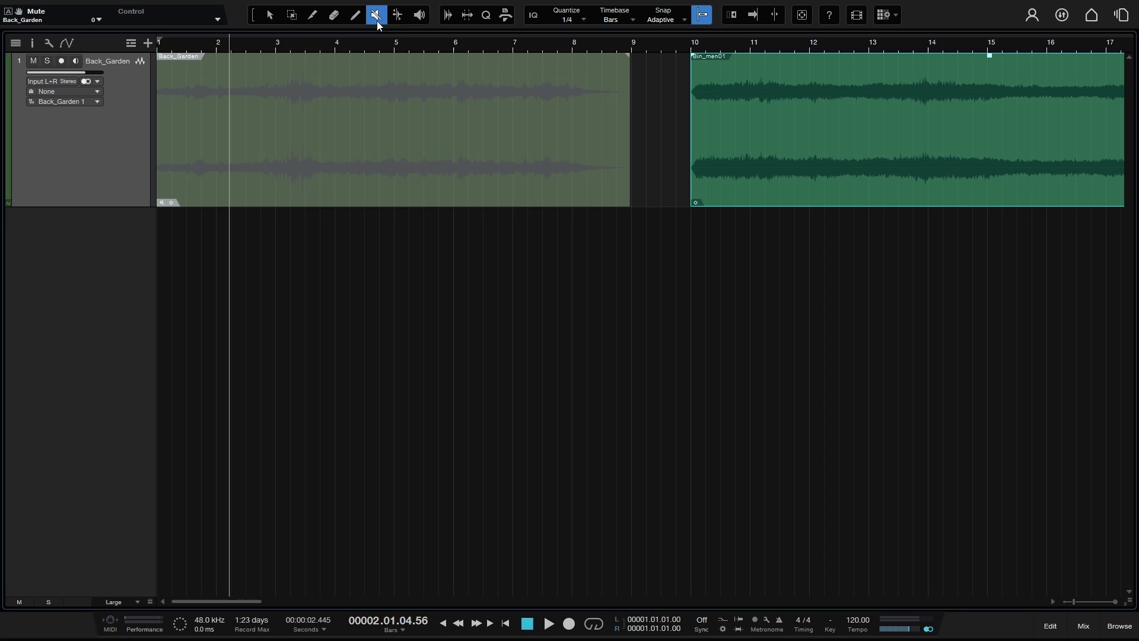
{"action": "left_click", "coordinate": [388, 138]}
{"action": "left_click", "coordinate": [389, 139]}
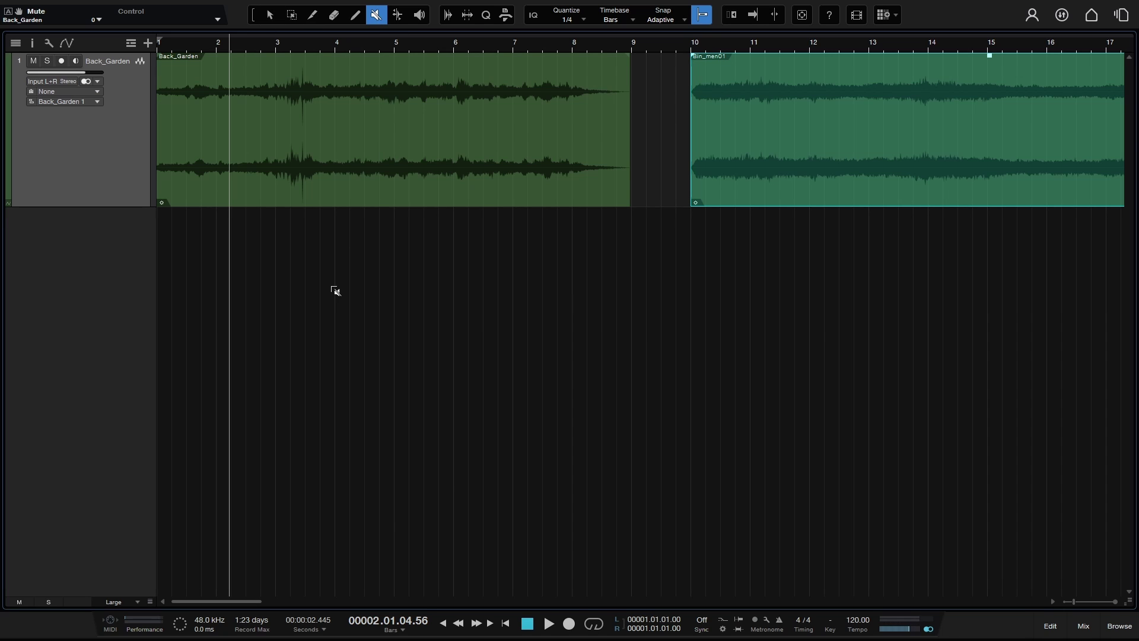
{"action": "left_click", "coordinate": [361, 148]}
{"action": "left_click", "coordinate": [363, 161]}
{"action": "key", "text": "1"}
{"action": "left_click", "coordinate": [311, 305]}
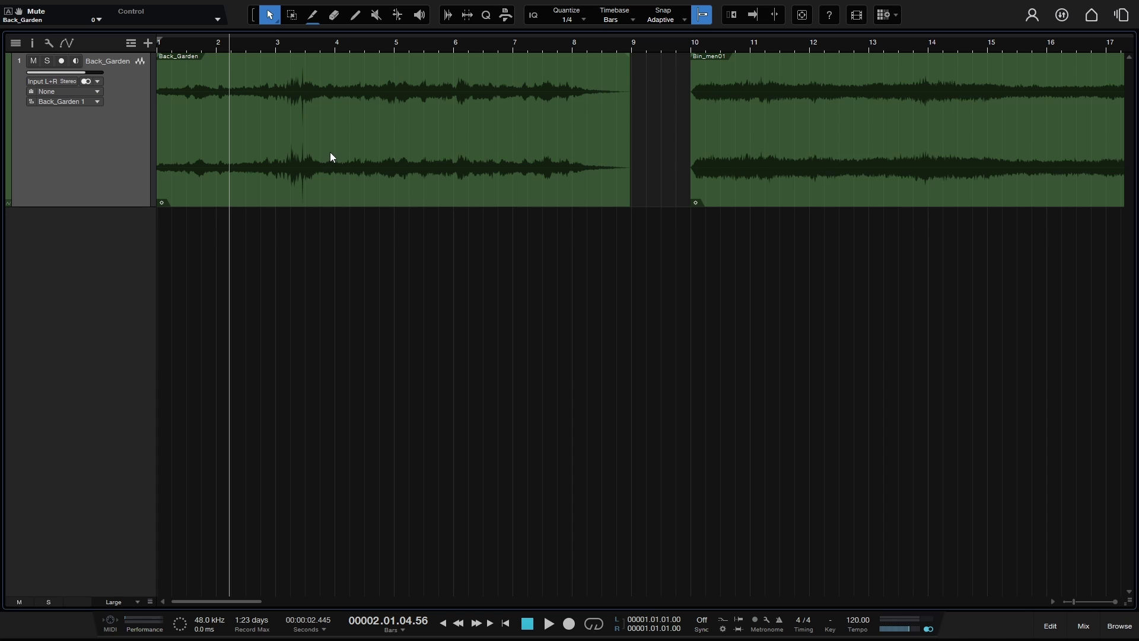
Step: Move the Bin_men01 event onto its own new track below, starting at bar 1, and select the Back_Garden event
{"action": "left_click", "coordinate": [805, 162]}
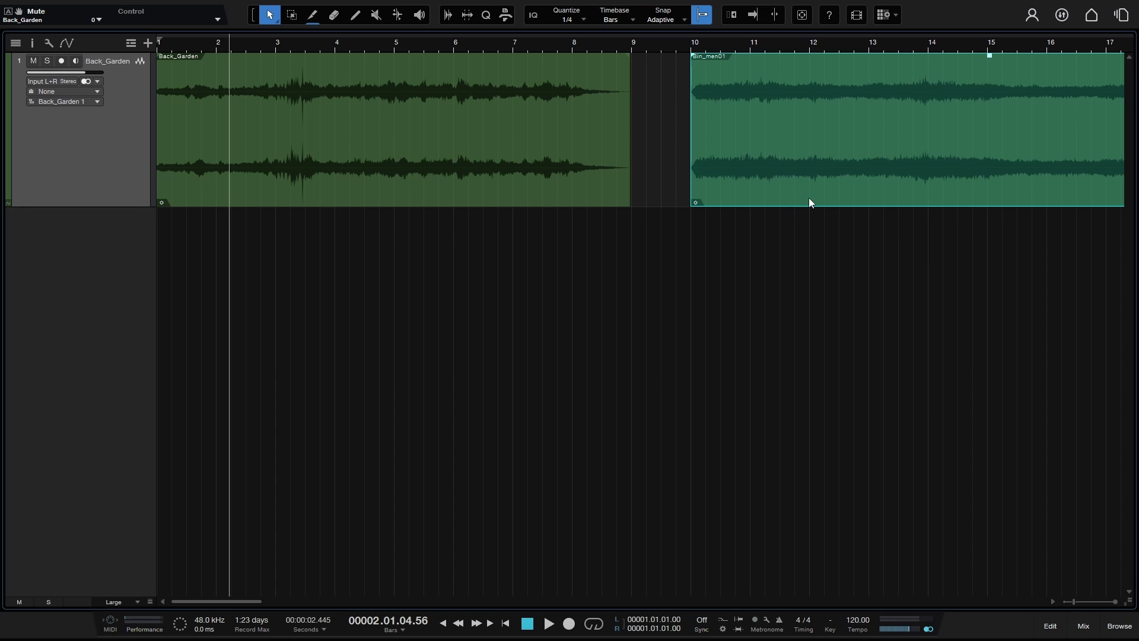
{"action": "left_click_drag", "start_coordinate": [860, 148], "coordinate": [328, 274]}
{"action": "left_click", "coordinate": [385, 155]}
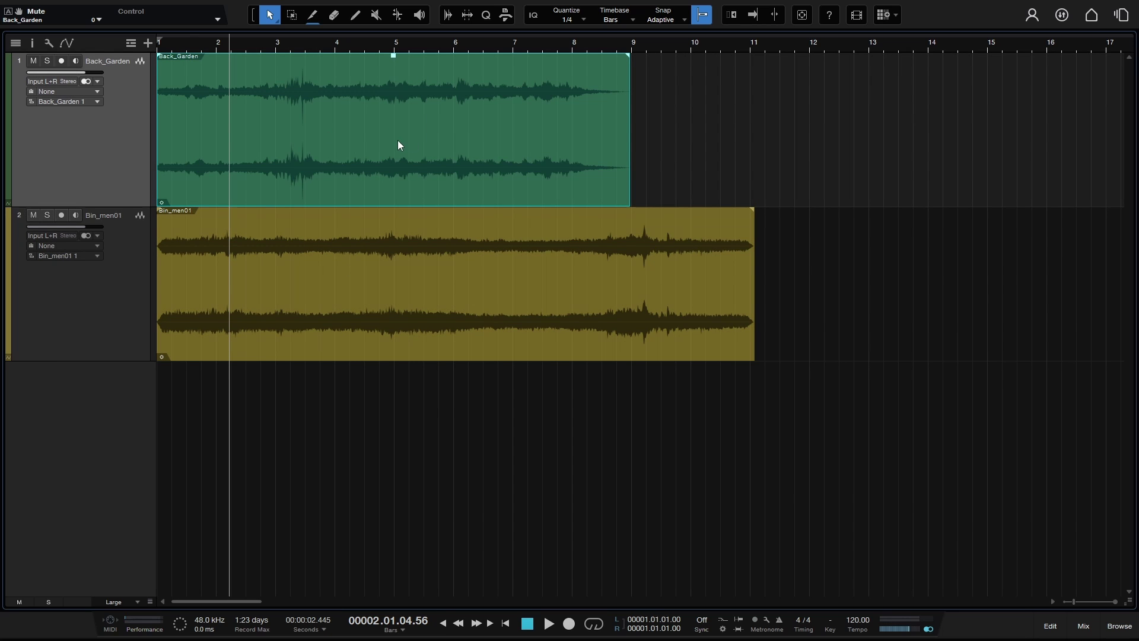
Step: Enable Time Lock on the Back_Garden event and reselect the event
{"action": "right_click", "coordinate": [398, 141]}
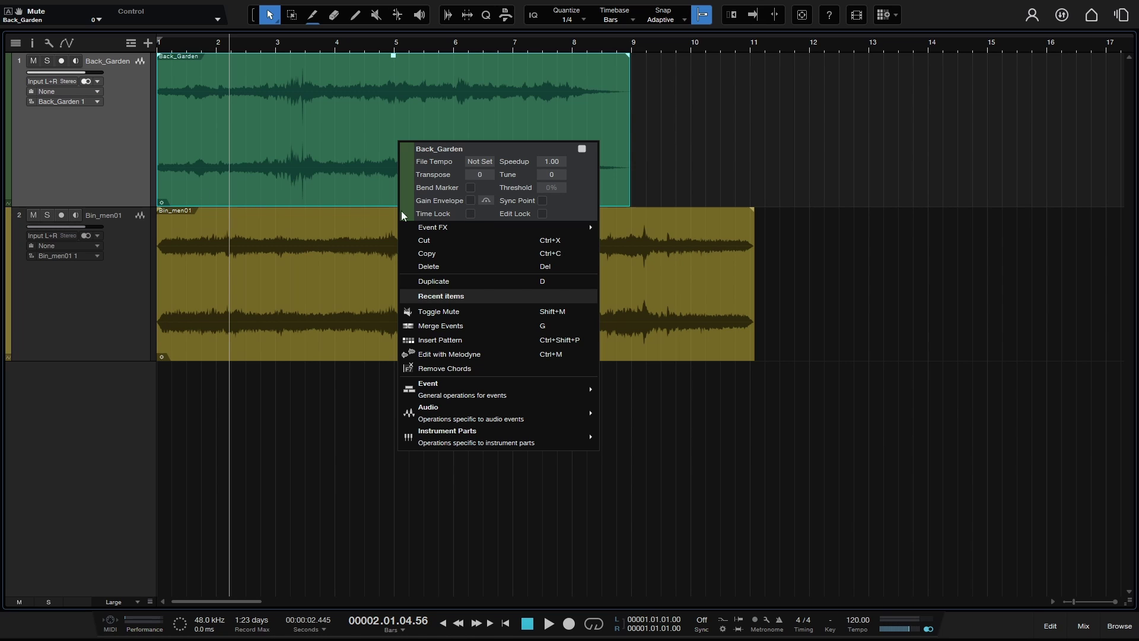
{"action": "left_click", "coordinate": [470, 213]}
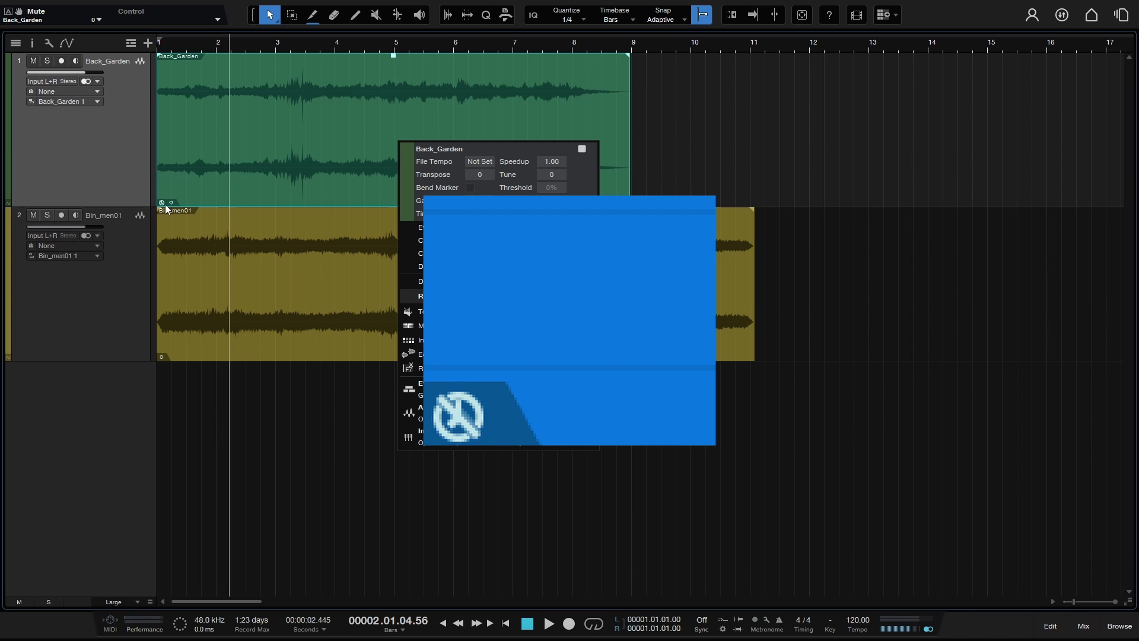
{"action": "left_click", "coordinate": [756, 152]}
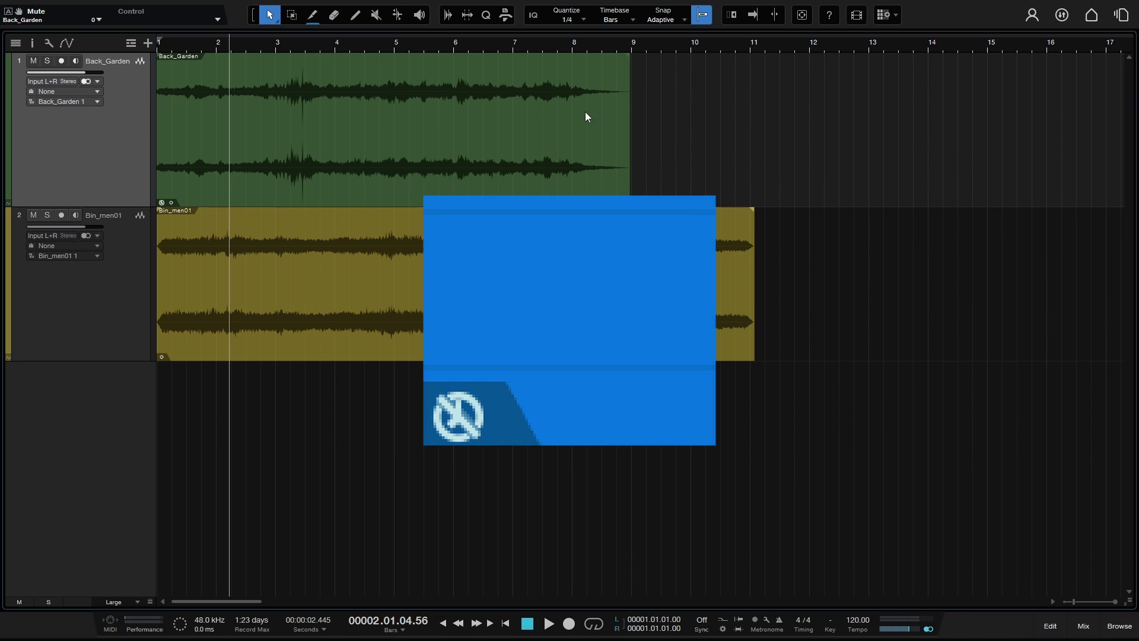
{"action": "left_click", "coordinate": [319, 143]}
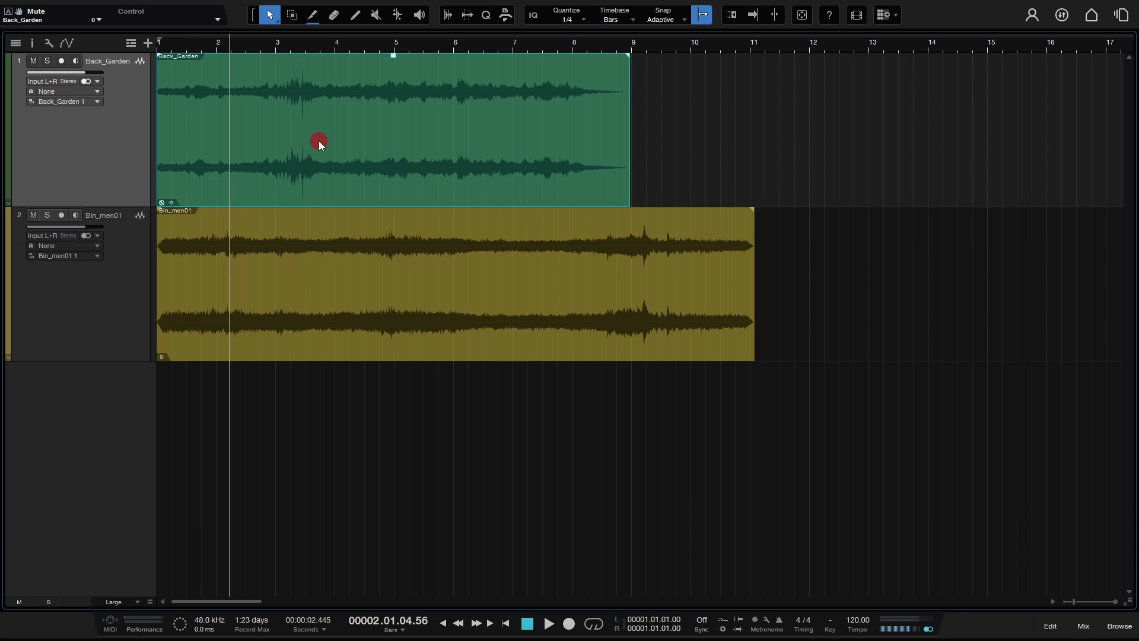
Step: Try to move the time-locked Back_Garden event along the timeline, and enable Time Lock on the Bin_men01 event
{"action": "left_click_drag", "start_coordinate": [308, 144], "coordinate": [774, 145]}
{"action": "right_click", "coordinate": [386, 273]}
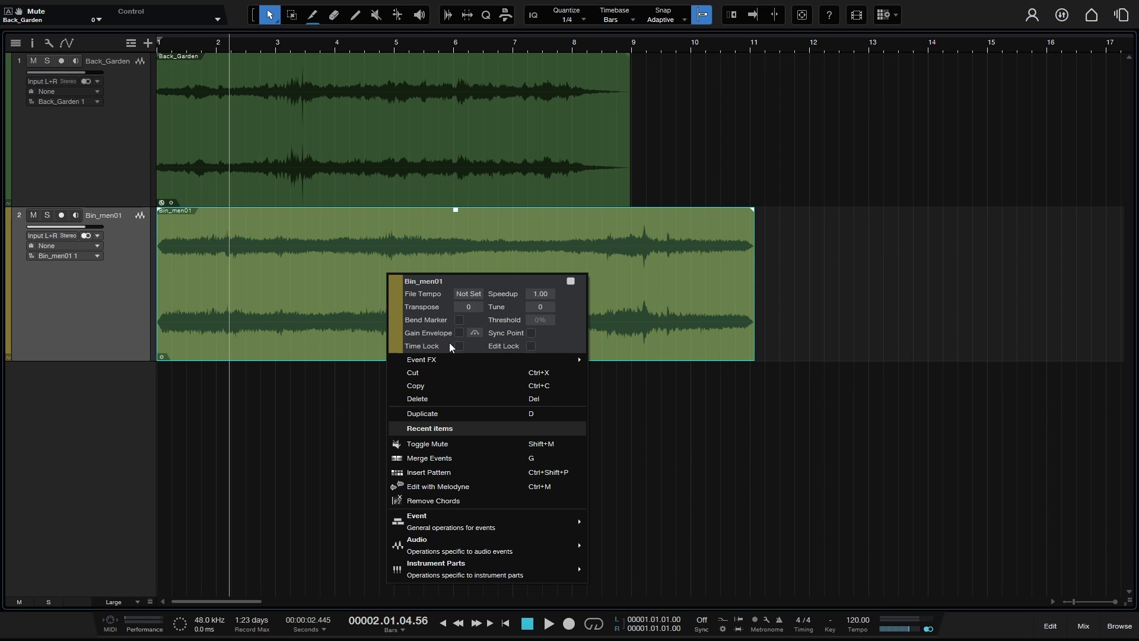
{"action": "left_click", "coordinate": [459, 346]}
{"action": "left_click", "coordinate": [302, 307]}
{"action": "left_click", "coordinate": [272, 307]}
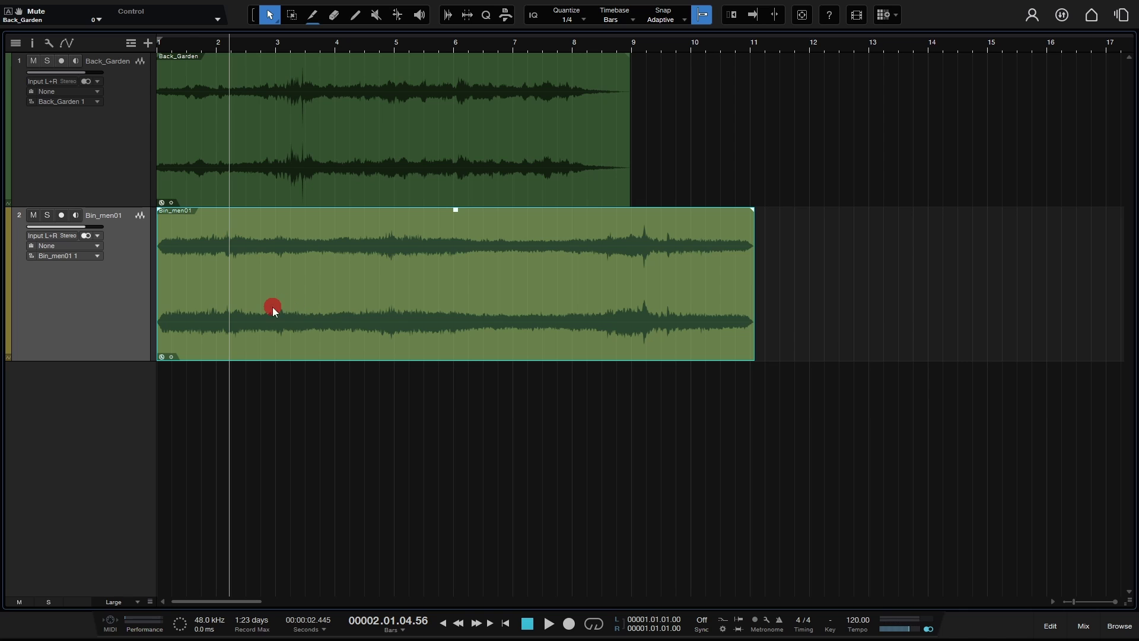
Step: Try to move the time-locked Bin_men01 event along the timeline, and switch its Time Lock off
{"action": "left_click_drag", "start_coordinate": [419, 291], "coordinate": [606, 302]}
{"action": "right_click", "coordinate": [407, 301]}
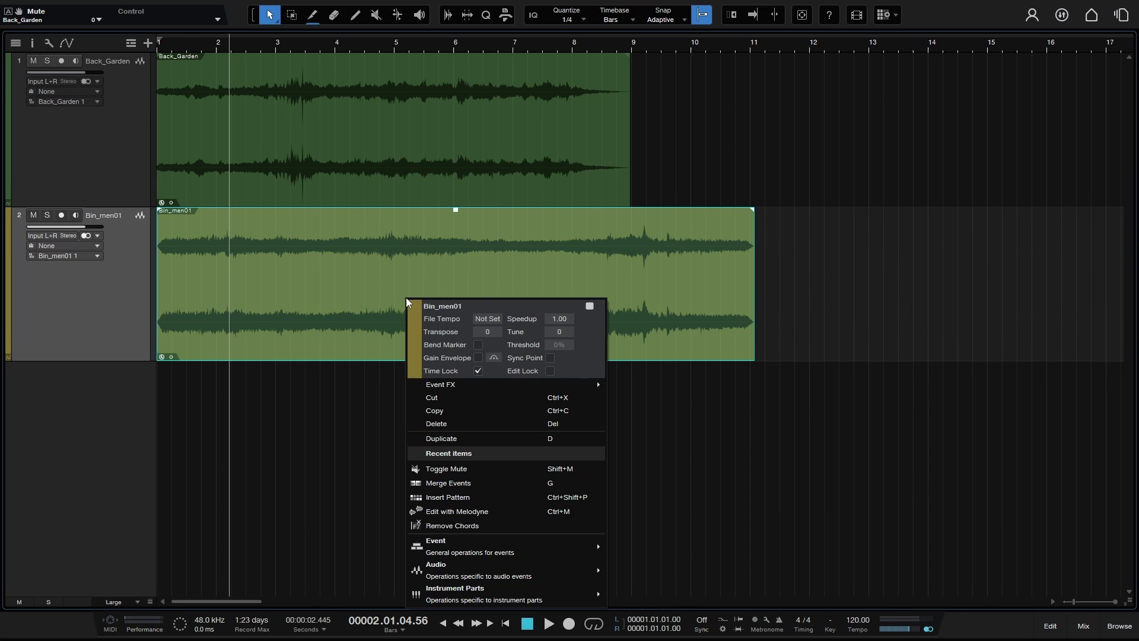
{"action": "left_click", "coordinate": [478, 371]}
{"action": "left_click", "coordinate": [311, 156]}
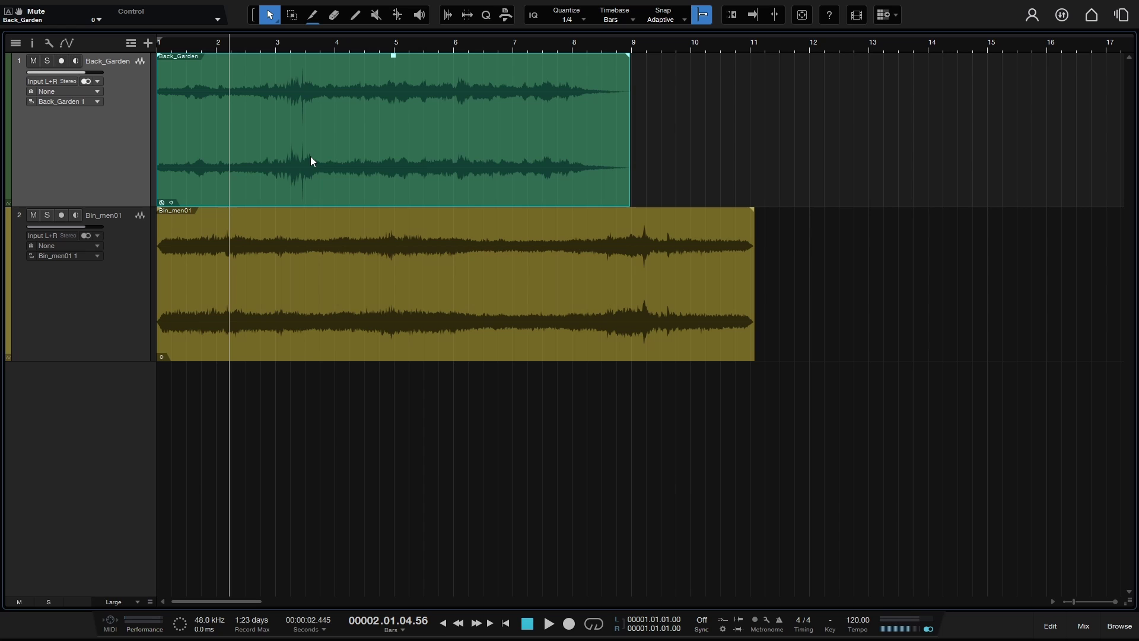
Step: Switch Time Lock off and Edit Lock on for the Back_Garden event
{"action": "right_click", "coordinate": [311, 157]}
{"action": "left_click", "coordinate": [382, 230]}
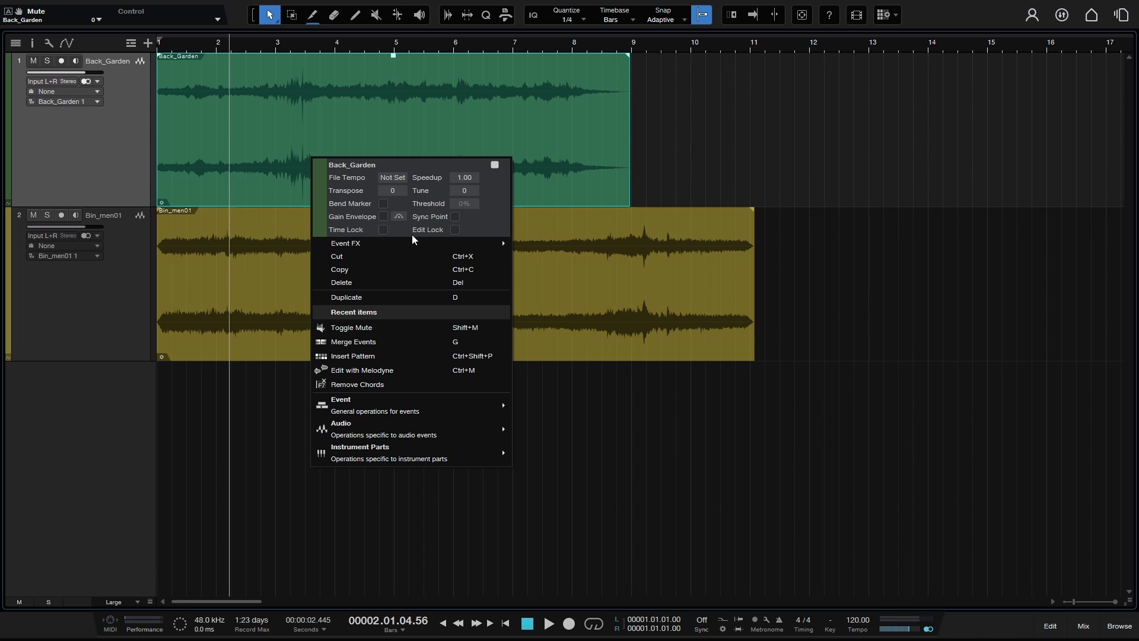
{"action": "left_click", "coordinate": [455, 231]}
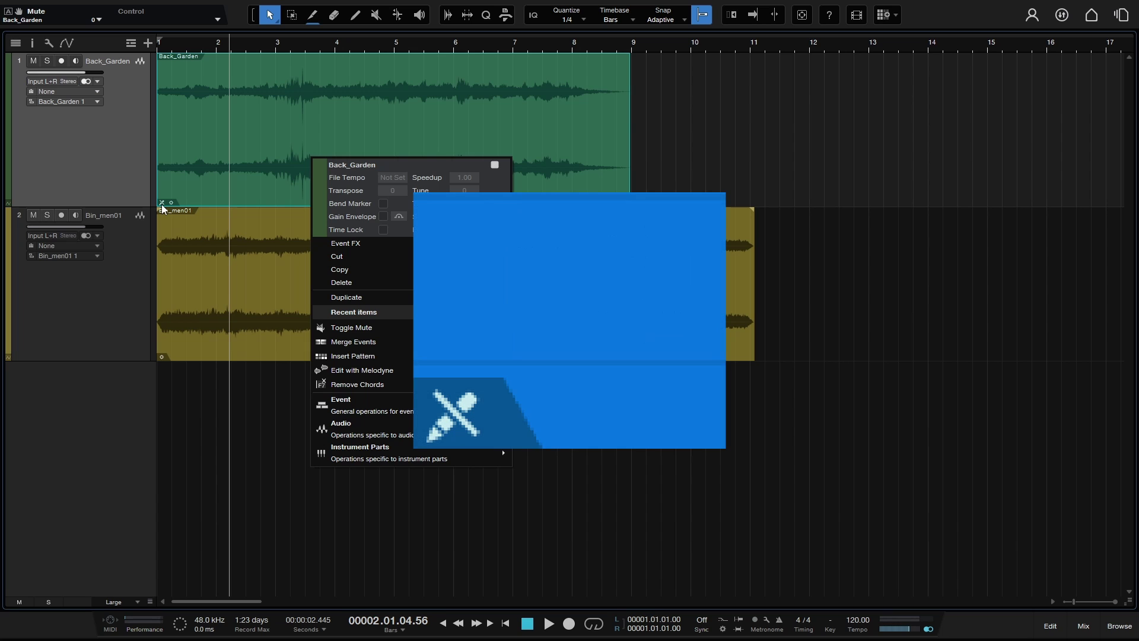
{"action": "left_click", "coordinate": [689, 116]}
Step: Move the edit-locked Back_Garden event about five bars later and back to bar 1
{"action": "left_click_drag", "start_coordinate": [354, 126], "coordinate": [665, 130]}
{"action": "left_click_drag", "start_coordinate": [788, 135], "coordinate": [460, 137]}
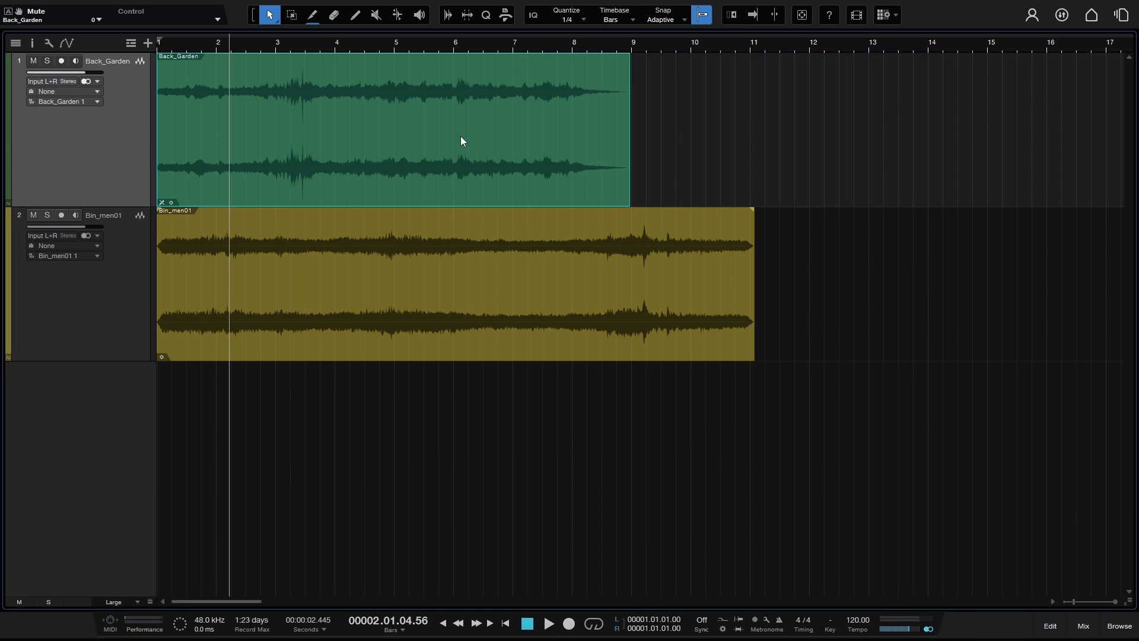
{"action": "mouse_move", "coordinate": [336, 143]}
{"action": "left_mouse_down"}
{"action": "mouse_move", "coordinate": [617, 152]}
{"action": "mouse_move", "coordinate": [317, 145]}
{"action": "left_mouse_up"}
Step: Try the Split, Eraser and Mute tools on the edit-locked Back_Garden event
{"action": "left_click", "coordinate": [312, 15]}
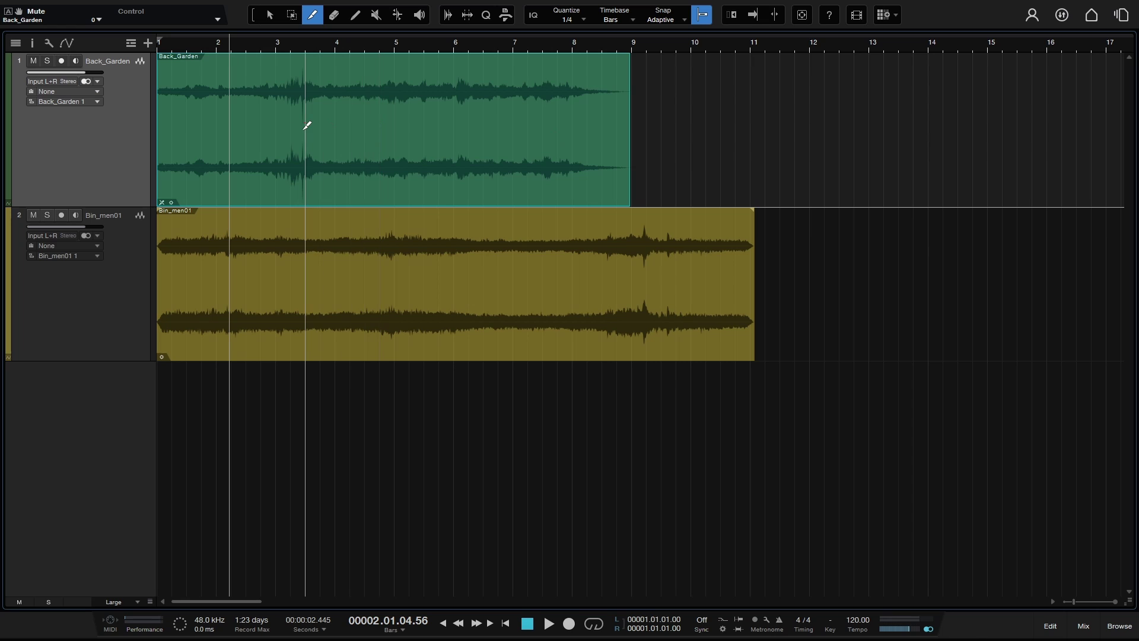
{"action": "key", "text": "4"}
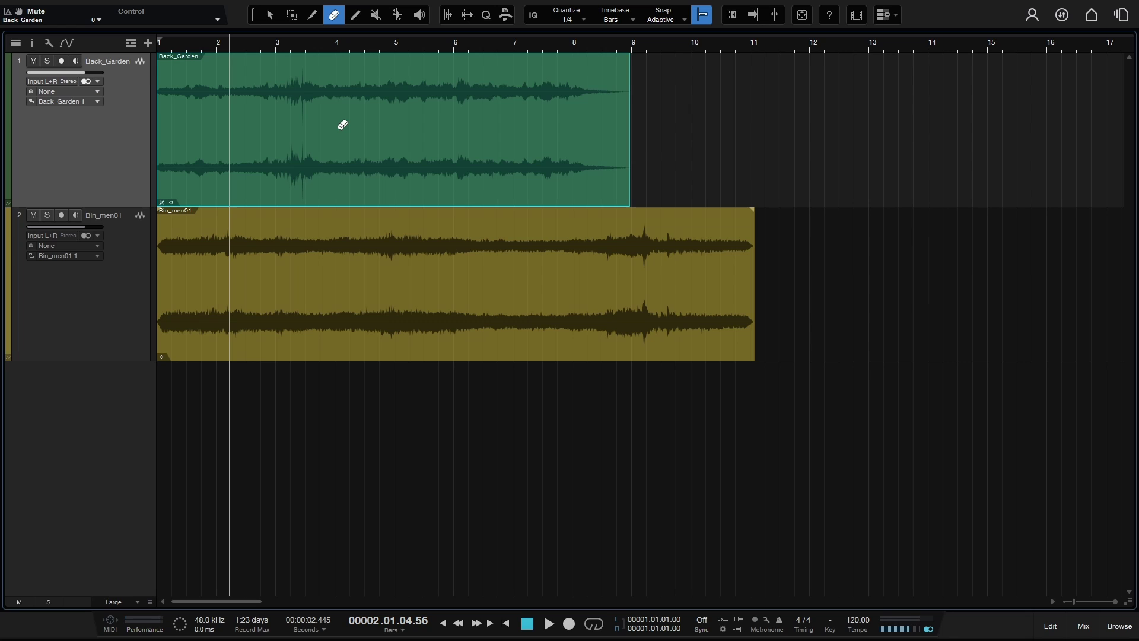
{"action": "key", "text": "6"}
{"action": "left_click", "coordinate": [419, 126]}
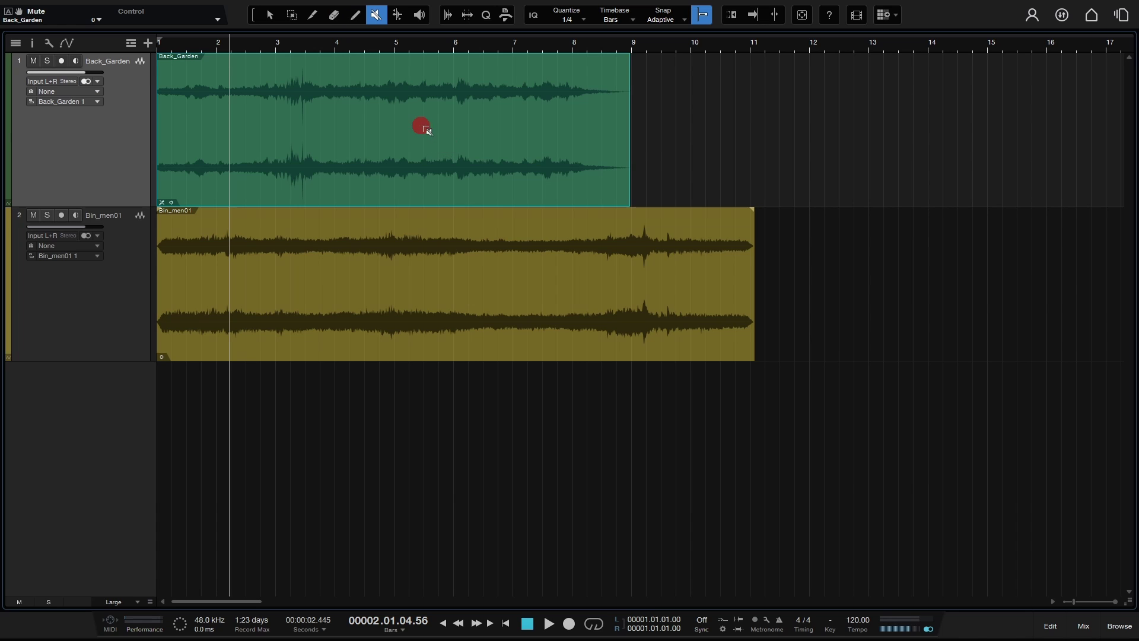
{"action": "left_click", "coordinate": [324, 132]}
Step: Return to the Arrow tool and shift the Back_Garden event along the timeline and back to its start at bar 1
{"action": "key", "text": "1"}
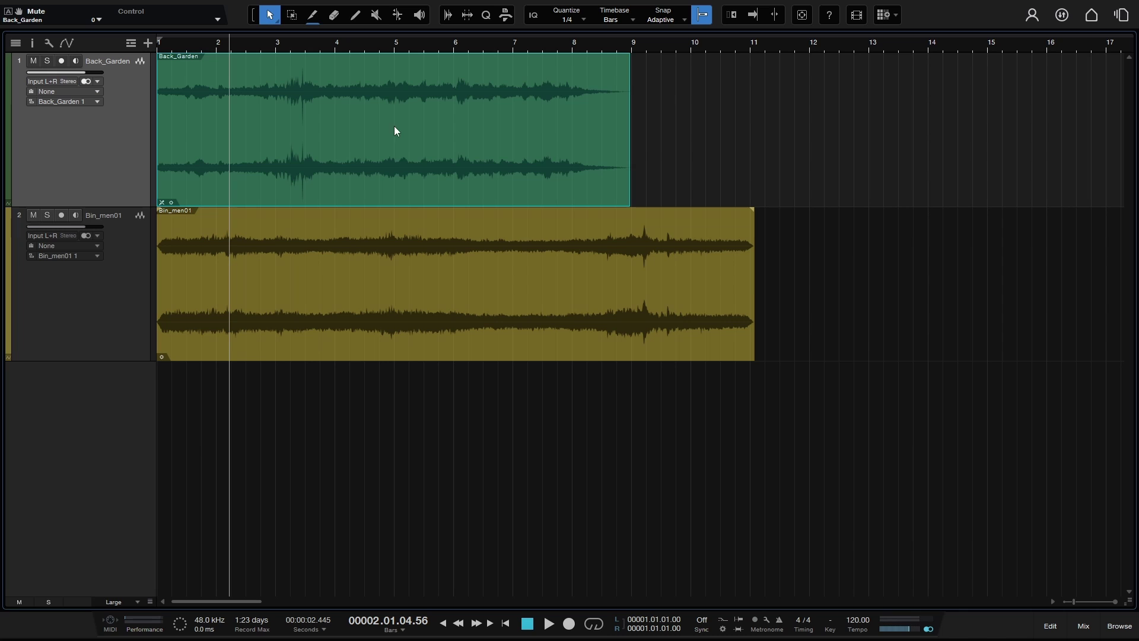
{"action": "left_click_drag", "start_coordinate": [341, 144], "coordinate": [554, 142]}
{"action": "left_click_drag", "start_coordinate": [680, 132], "coordinate": [368, 136]}
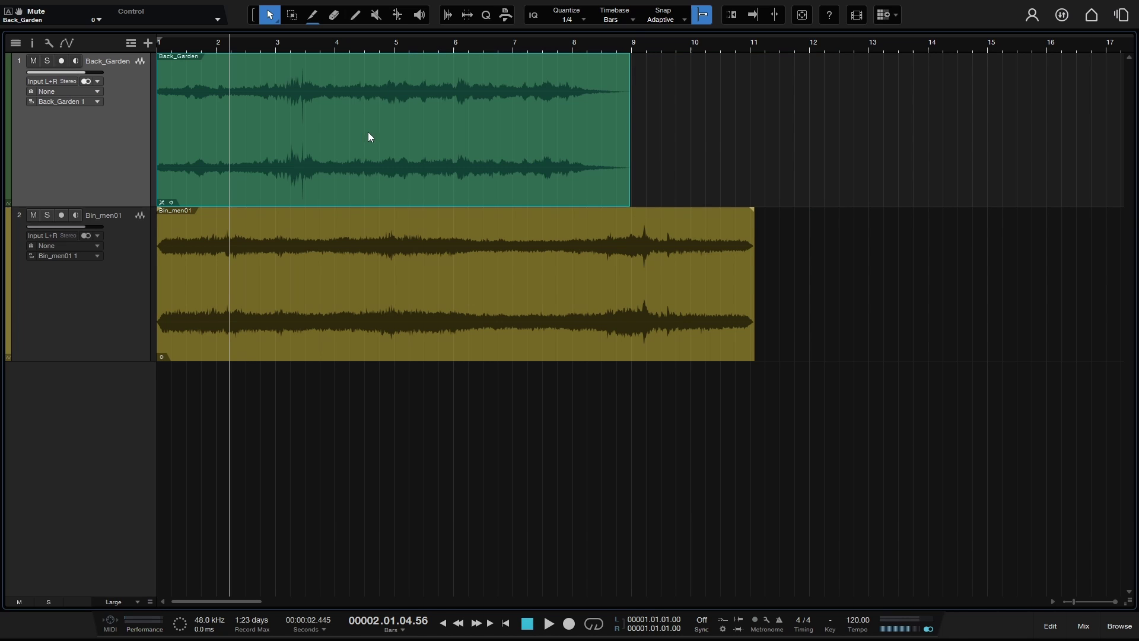
Step: Enable Time Lock in addition to Edit Lock on the Back_Garden event and reselect the event
{"action": "right_click", "coordinate": [423, 112]}
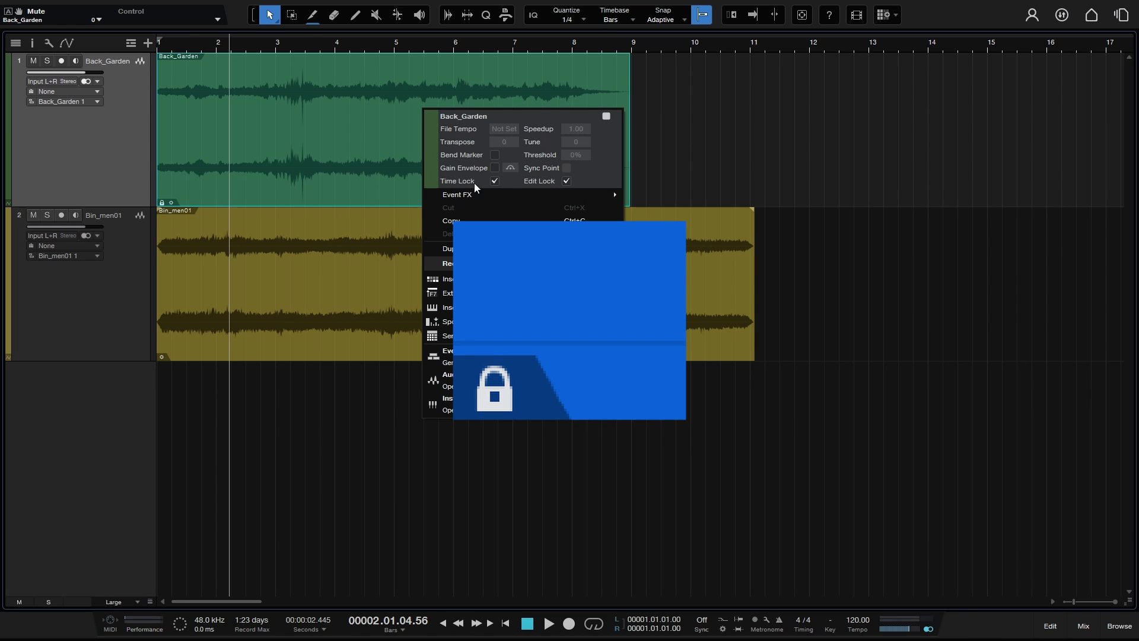
{"action": "left_click", "coordinate": [768, 131]}
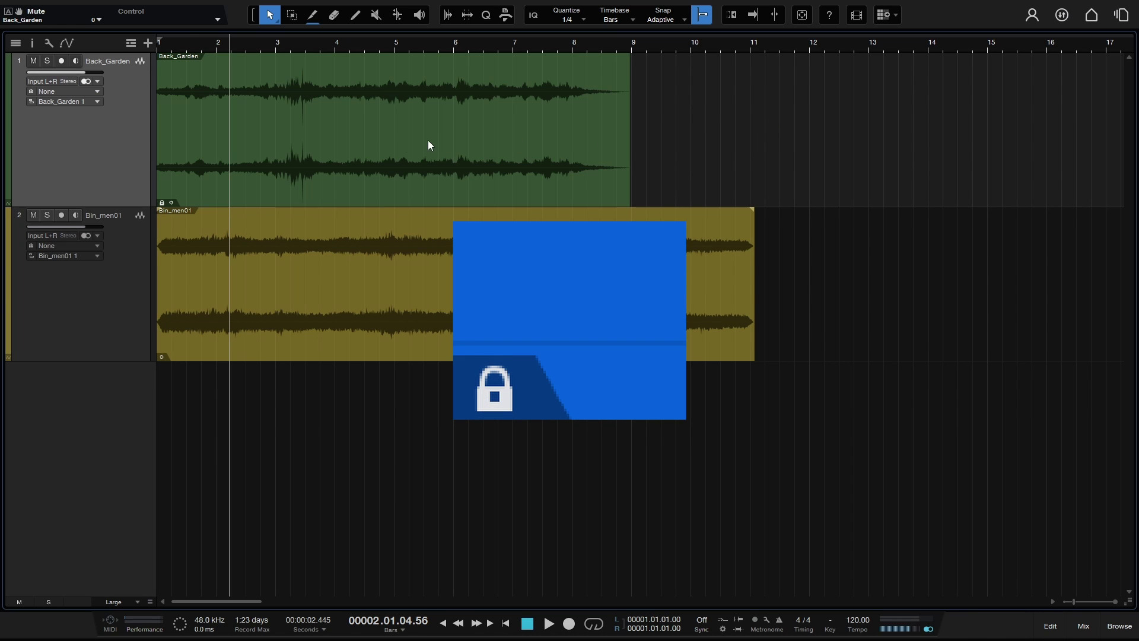
{"action": "left_click", "coordinate": [343, 145]}
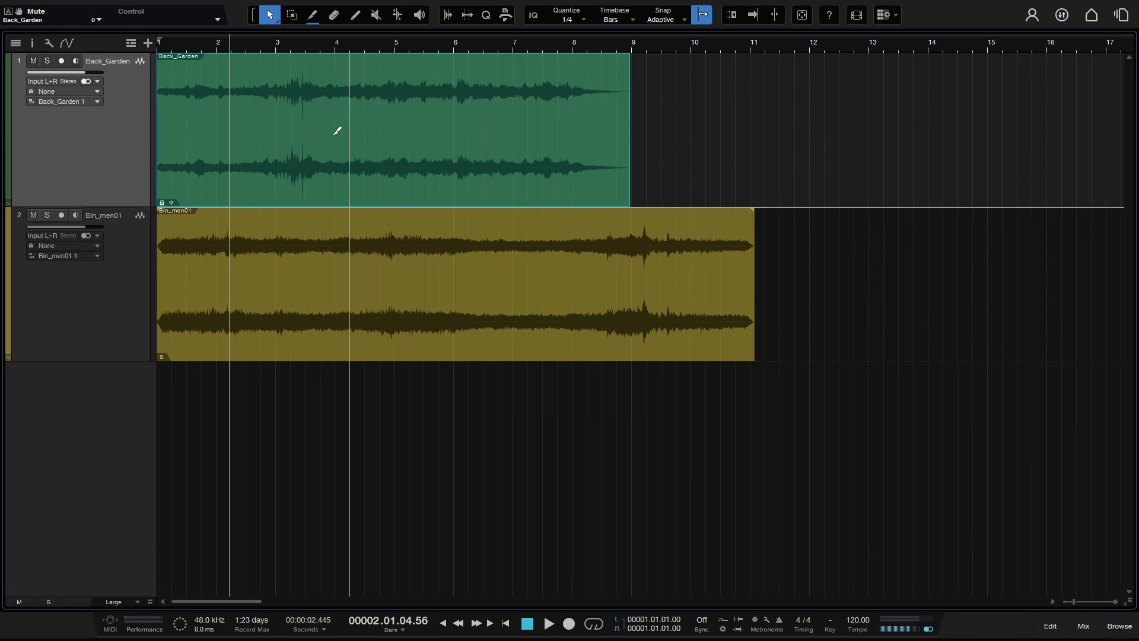
Step: Switch off both Time Lock and Edit Lock on the Back_Garden event and deselect it
{"action": "right_click", "coordinate": [402, 132]}
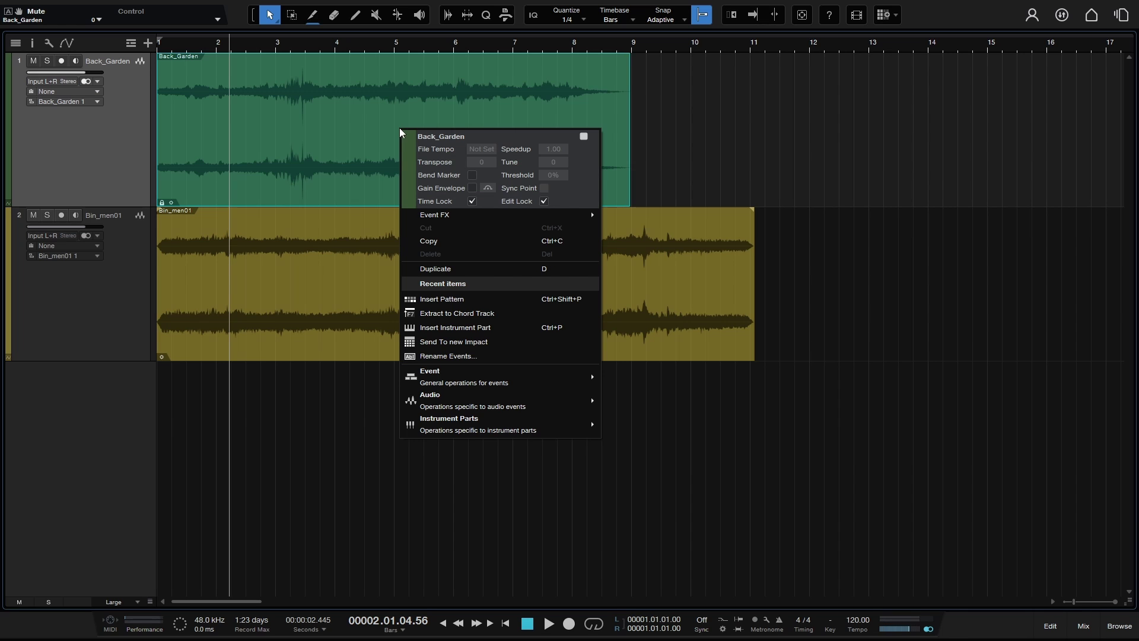
{"action": "left_click", "coordinate": [471, 201]}
{"action": "left_click", "coordinate": [544, 201]}
{"action": "left_click", "coordinate": [704, 162]}
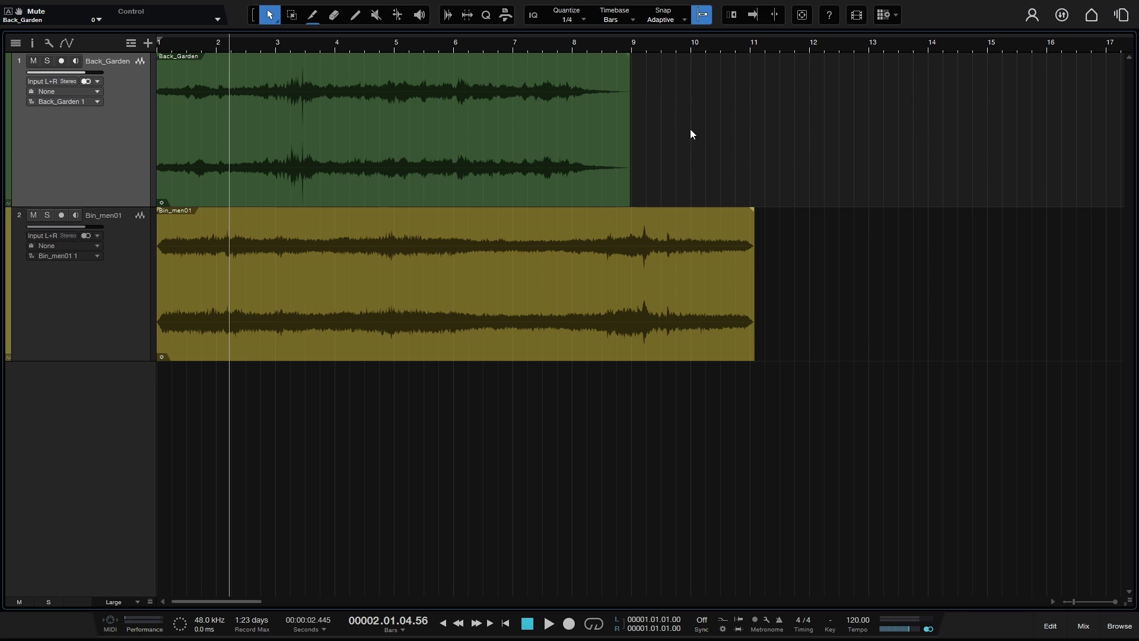
Step: Split the Bin_men01 event at bar 9 and select the short section after the cut
{"action": "left_click", "coordinate": [69, 313]}
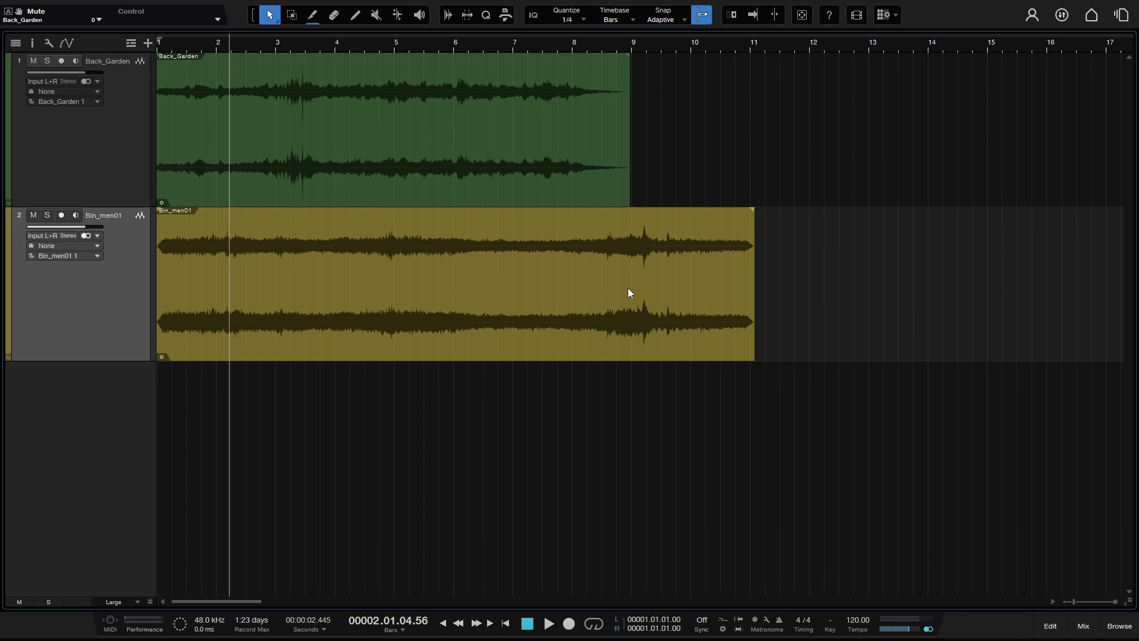
{"action": "key", "text": "alt"}
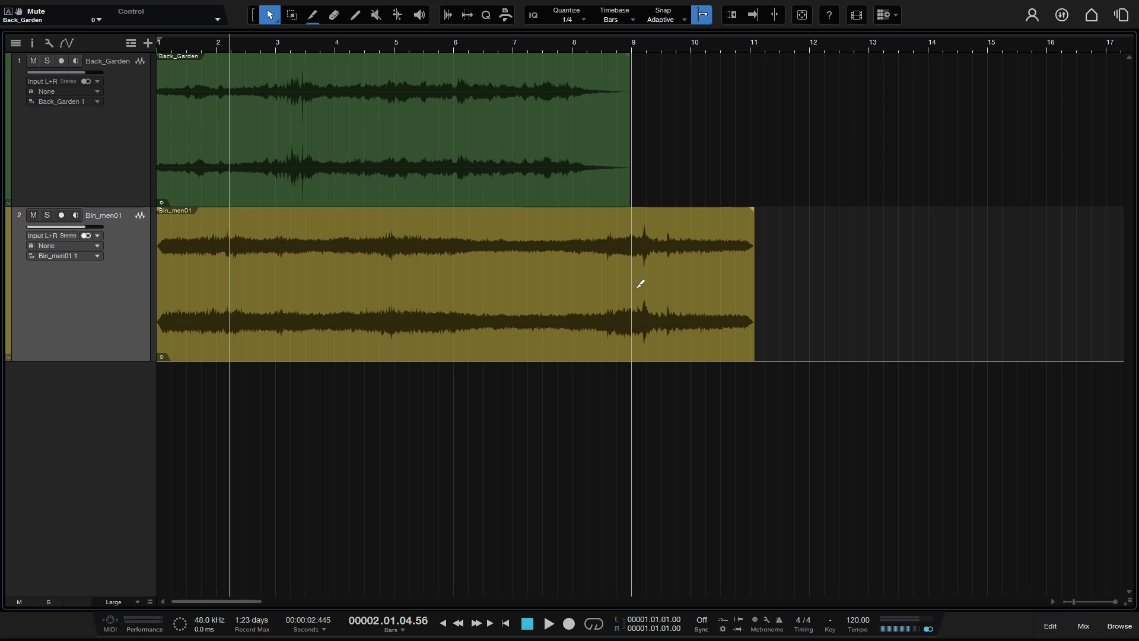
{"action": "left_click", "coordinate": [640, 285], "text": "alt"}
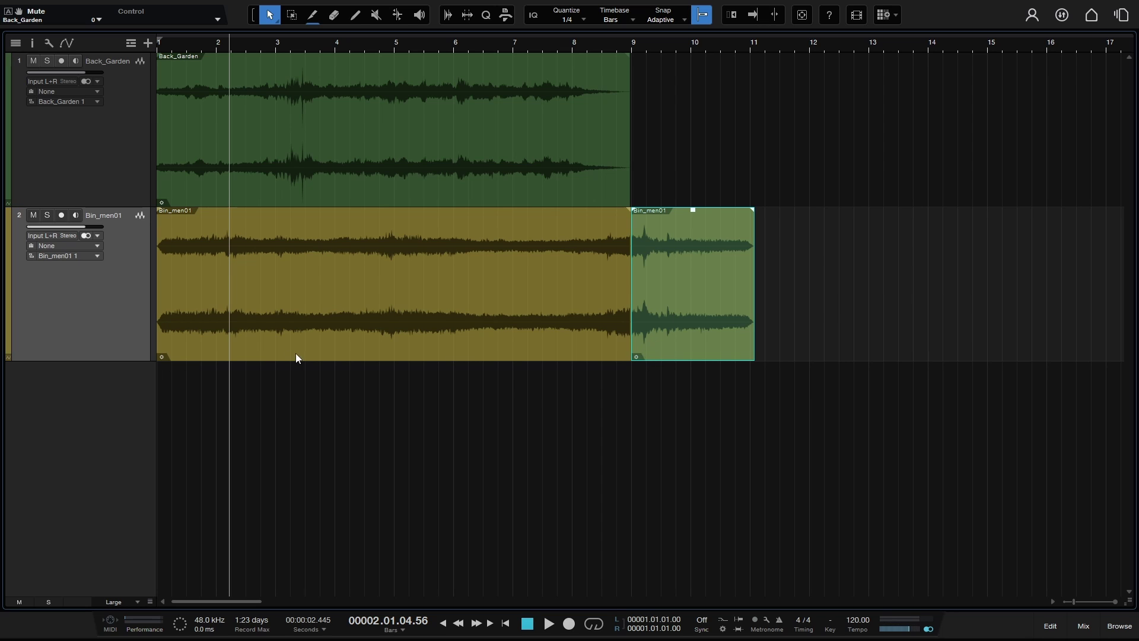
{"action": "left_click", "coordinate": [821, 311]}
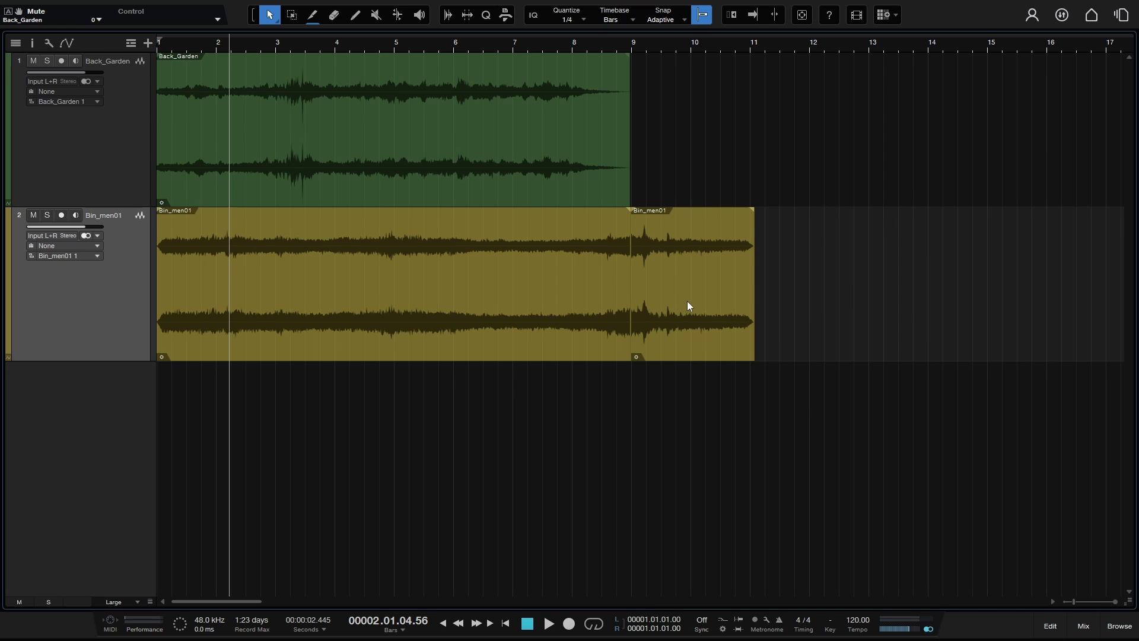
{"action": "left_click", "coordinate": [667, 318]}
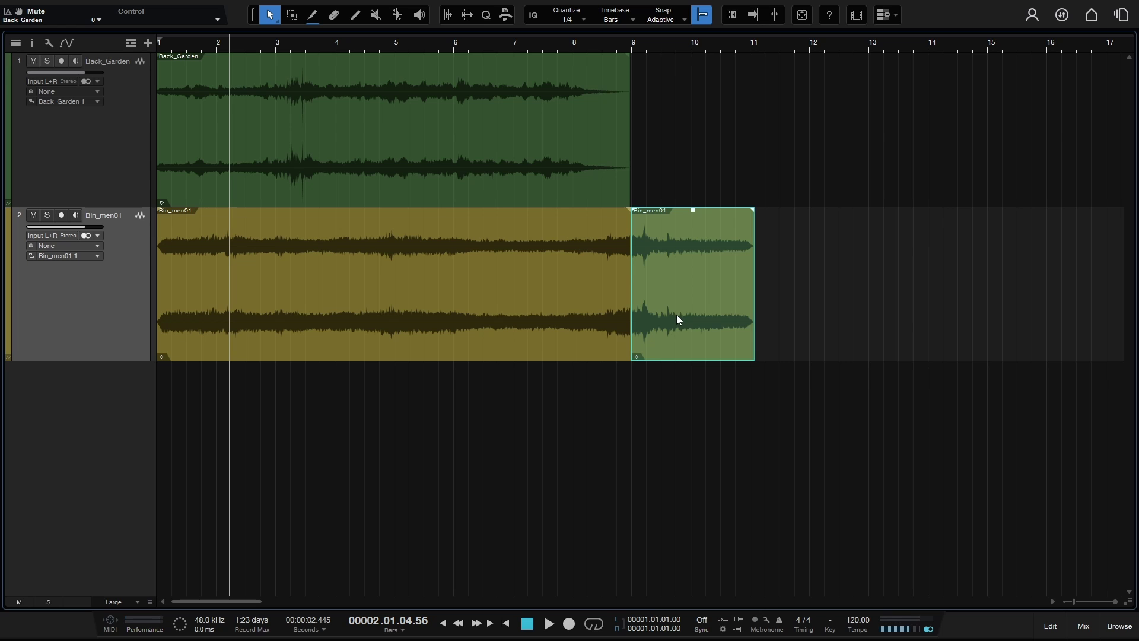
Step: Insert Analog Delay as an Event FX on the short Bin_men01 section, close its window, and select the longer section
{"action": "right_click", "coordinate": [671, 301]}
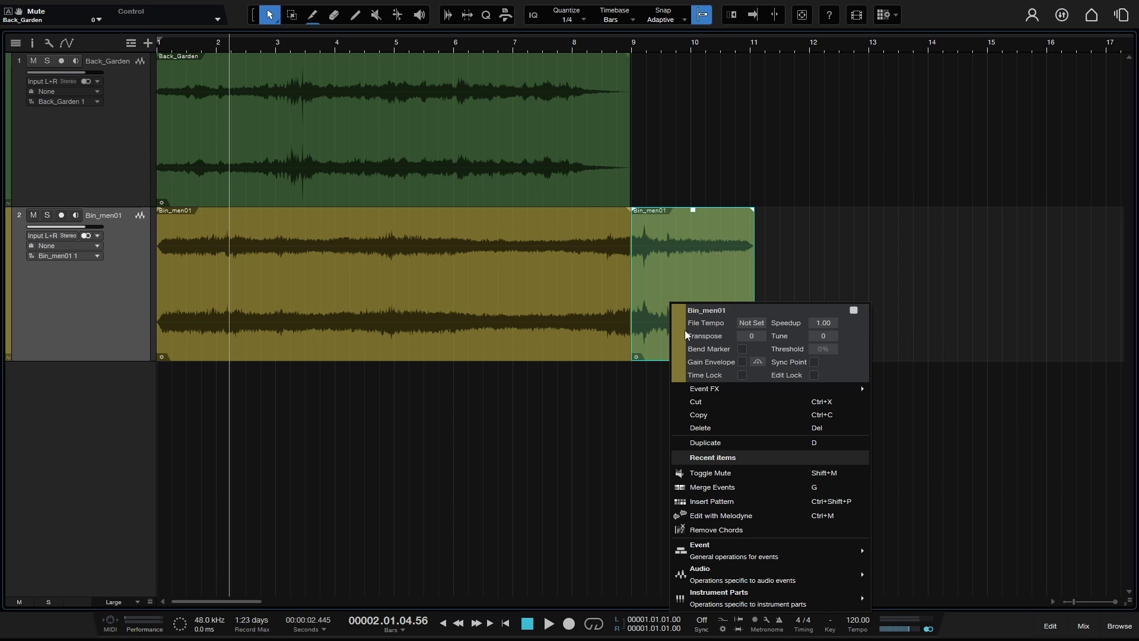
{"action": "mouse_move", "coordinate": [706, 388]}
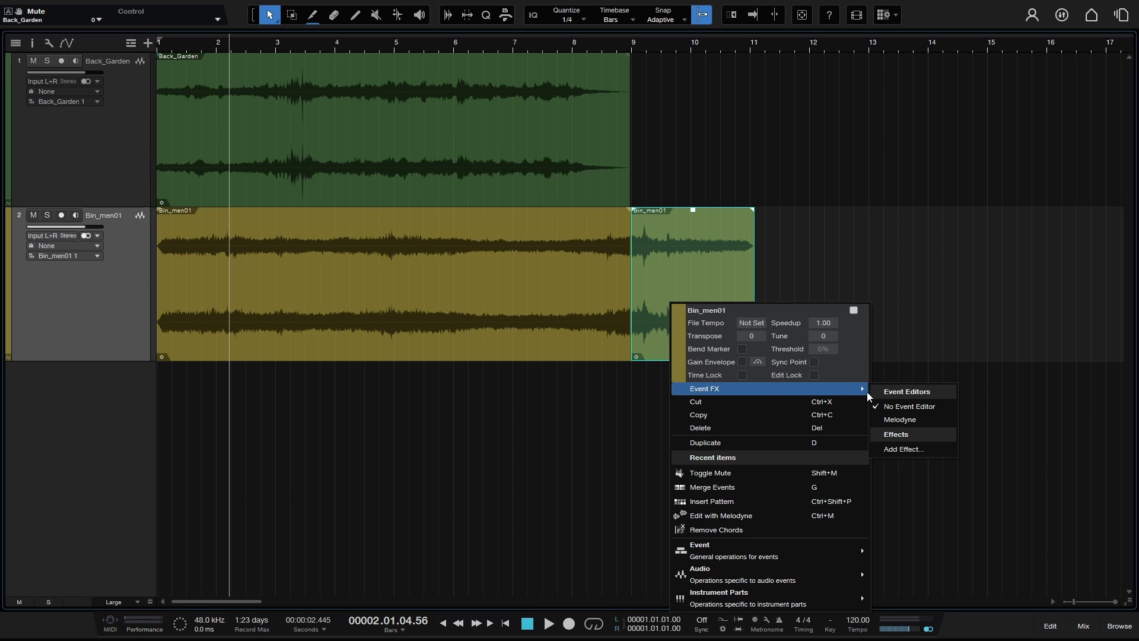
{"action": "left_click", "coordinate": [911, 453]}
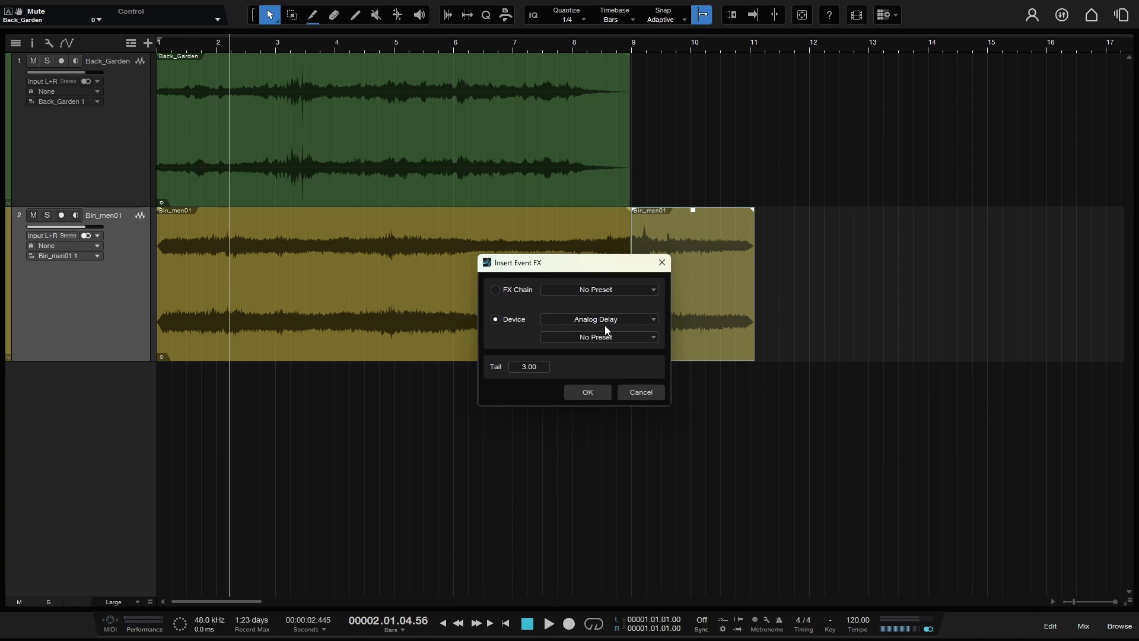
{"action": "left_click", "coordinate": [595, 395]}
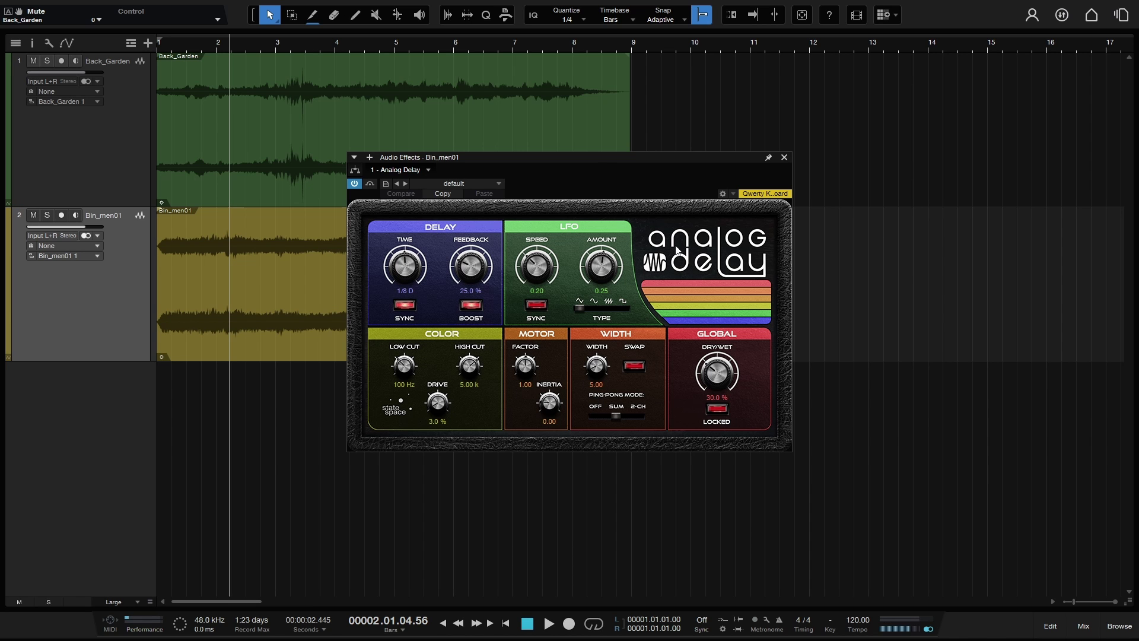
{"action": "left_click_drag", "start_coordinate": [589, 159], "coordinate": [561, 291]}
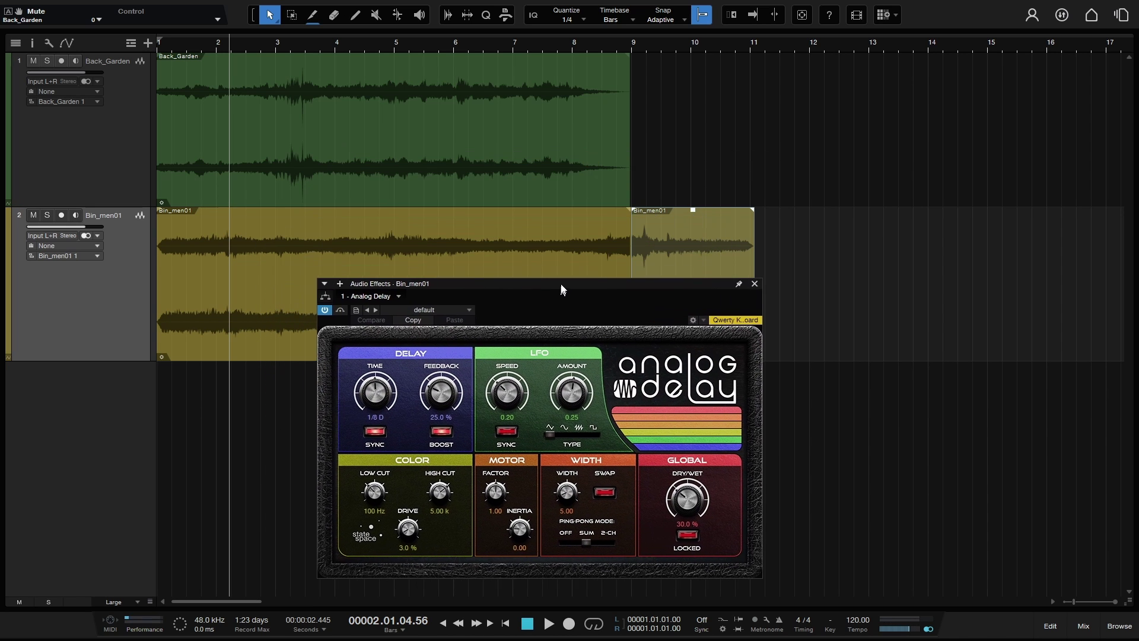
{"action": "left_click", "coordinate": [755, 279]}
{"action": "left_click", "coordinate": [688, 279]}
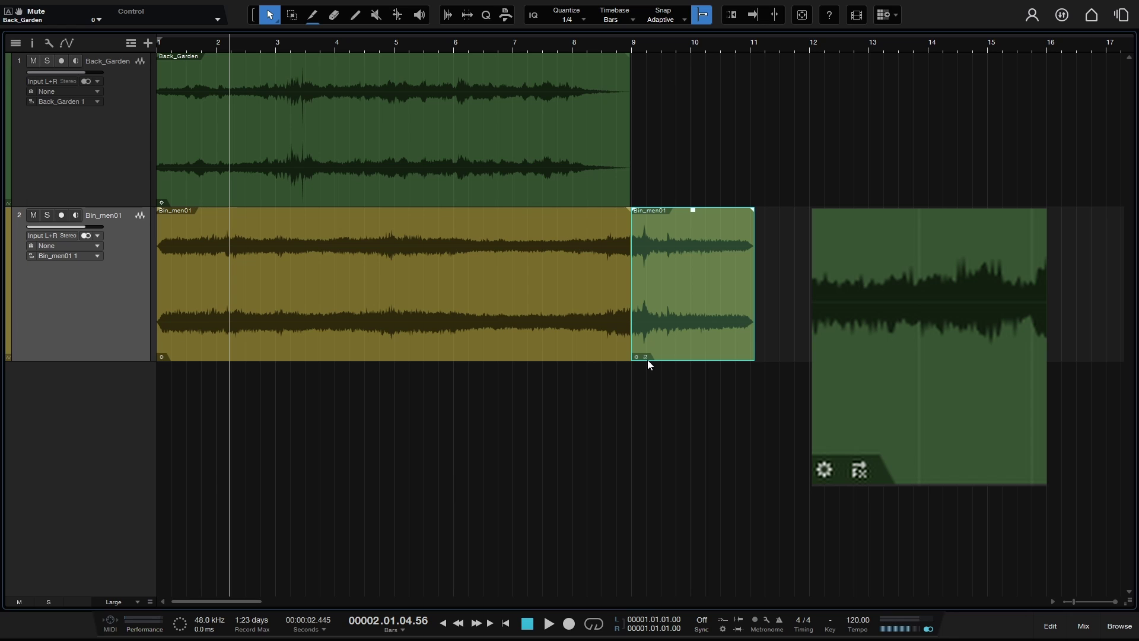
{"action": "left_click", "coordinate": [339, 307]}
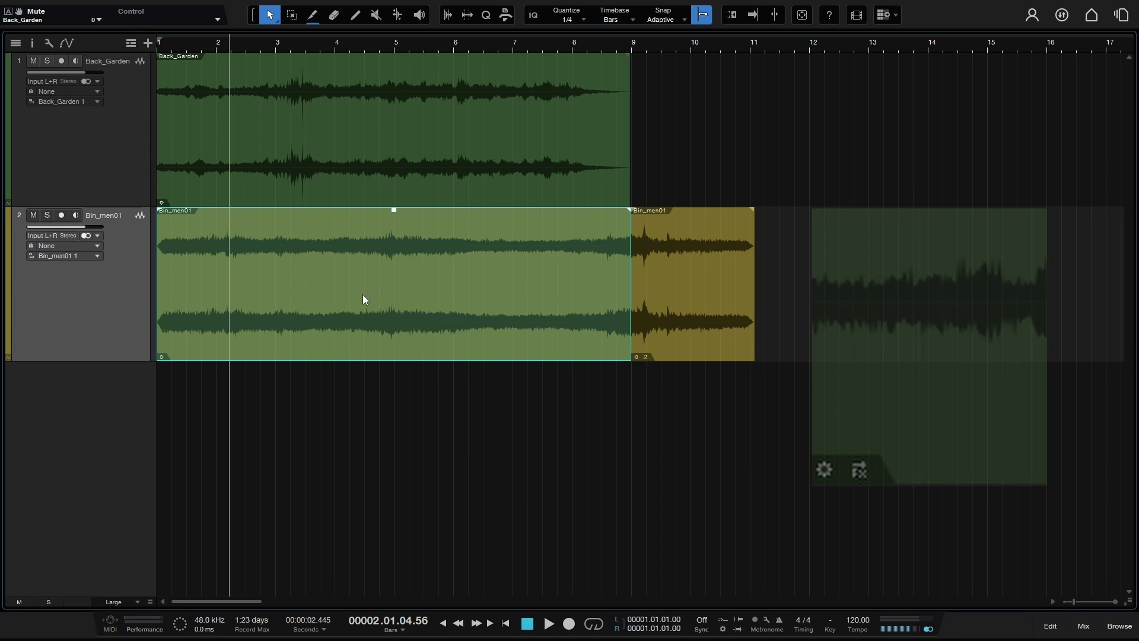
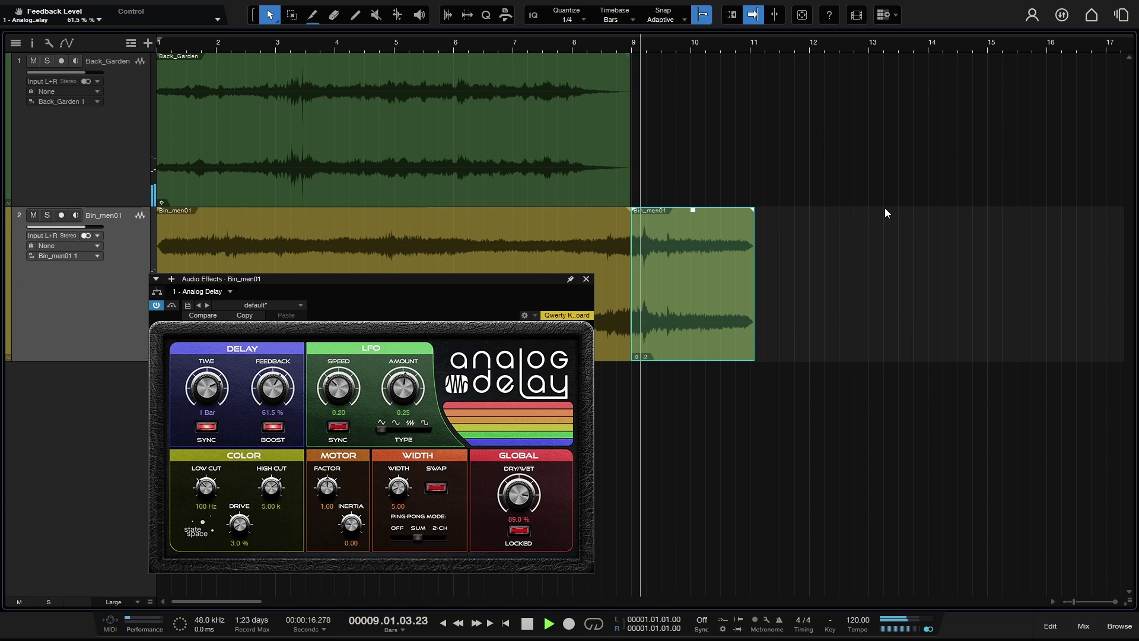
Step: Set the Analog Delay to 77% dry/wet, 1/4 D time and 46.5% feedback, stop playback and close the effect window
{"action": "left_click_drag", "start_coordinate": [511, 495], "coordinate": [513, 509]}
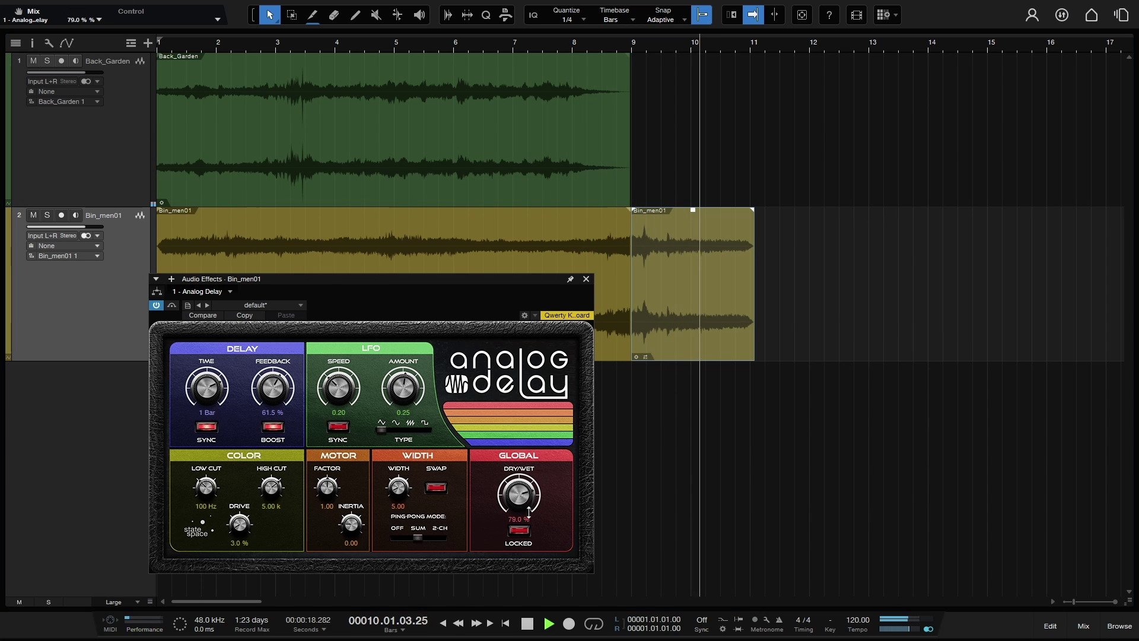
{"action": "left_click_drag", "start_coordinate": [207, 389], "coordinate": [227, 431]}
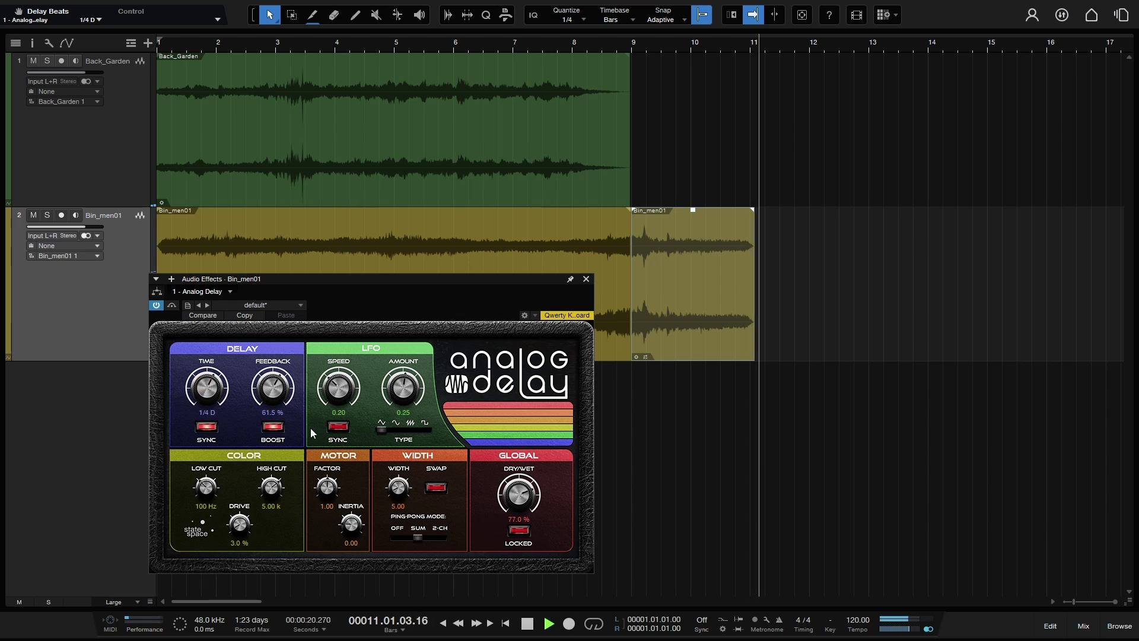
{"action": "left_click_drag", "start_coordinate": [273, 392], "coordinate": [273, 412]}
{"action": "key", "text": "space"}
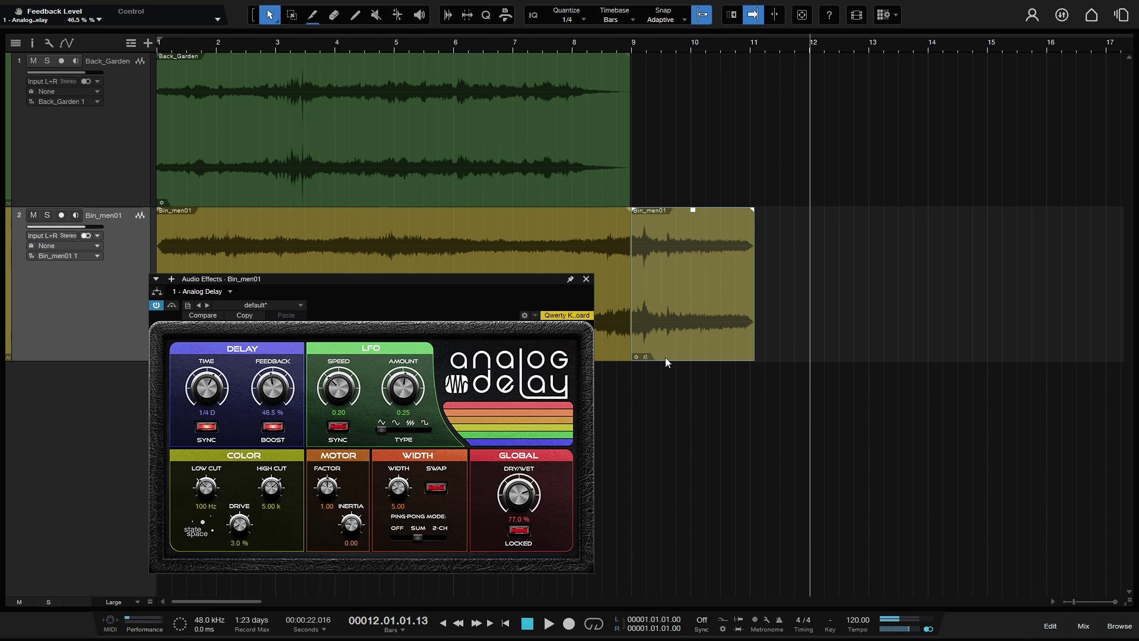
{"action": "left_click", "coordinate": [586, 279]}
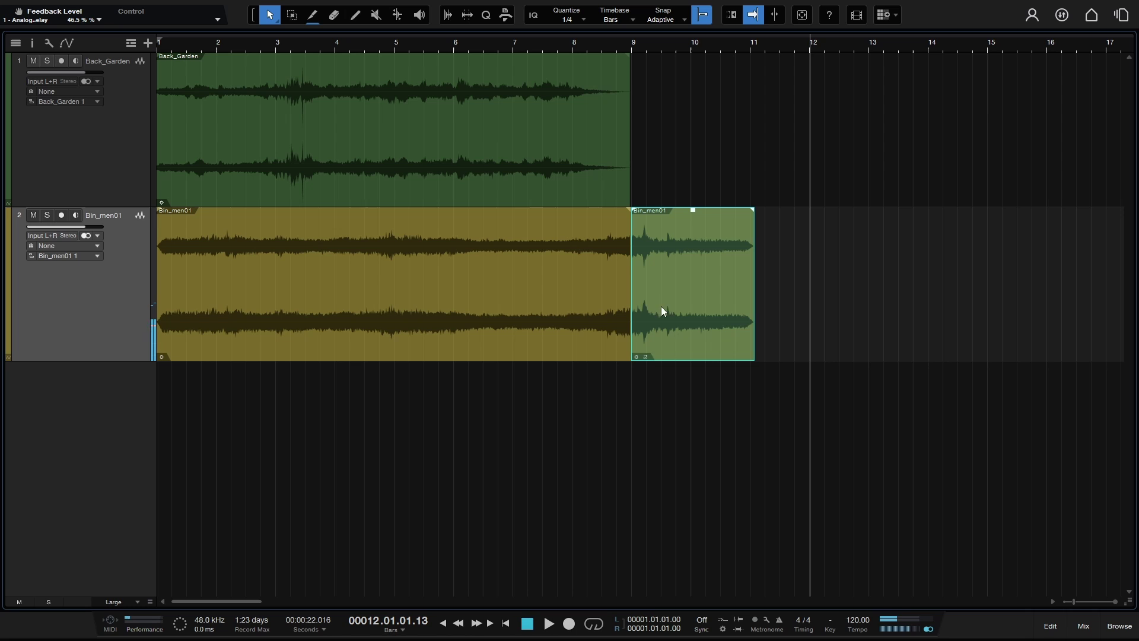
Step: View the list of Event FX on the short Bin_men01 section, dismiss it and select that section again
{"action": "left_click", "coordinate": [646, 355]}
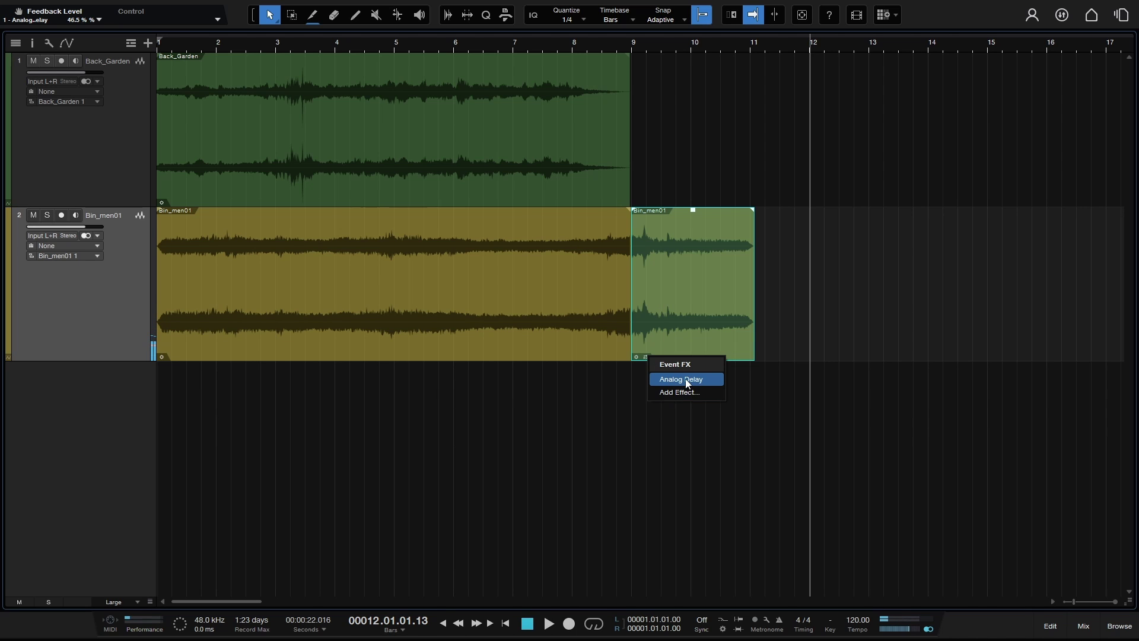
{"action": "left_click", "coordinate": [759, 378]}
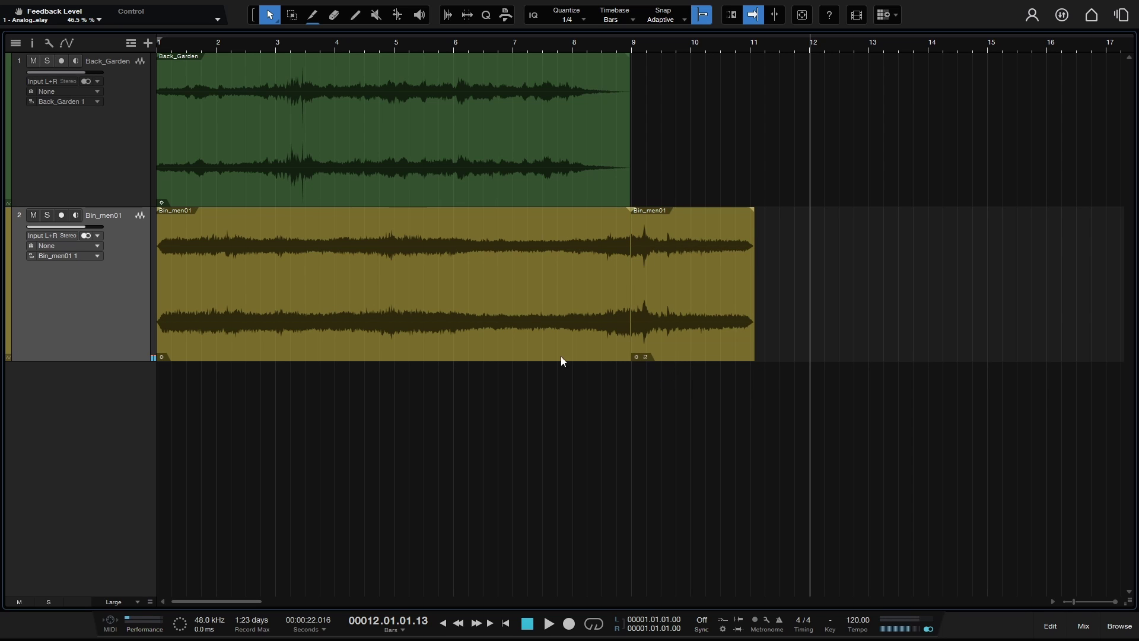
{"action": "left_click", "coordinate": [695, 305]}
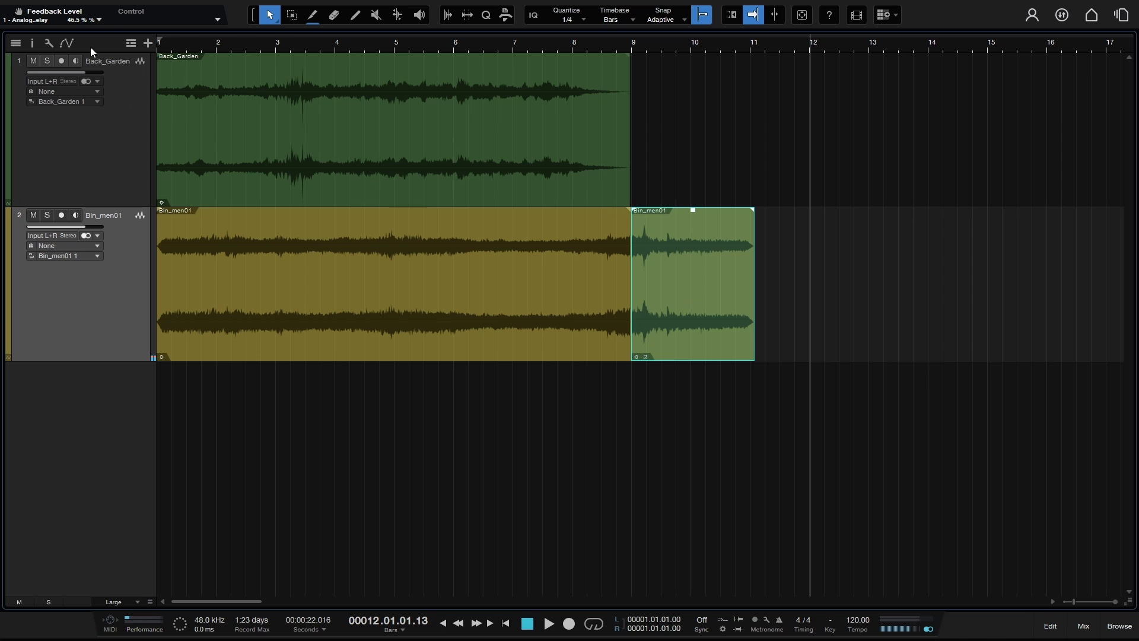
Step: Show the Inspector for the short Bin_men01 section, enlarge its event settings and expand the Event FX section
{"action": "left_click", "coordinate": [33, 44]}
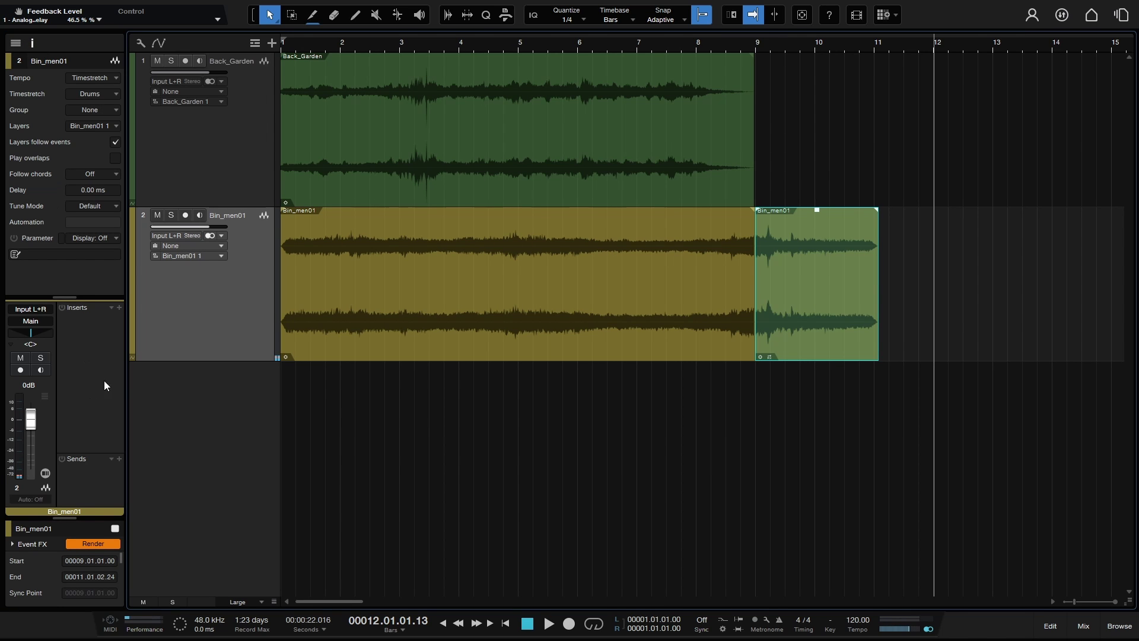
{"action": "left_click_drag", "start_coordinate": [64, 517], "coordinate": [81, 362]}
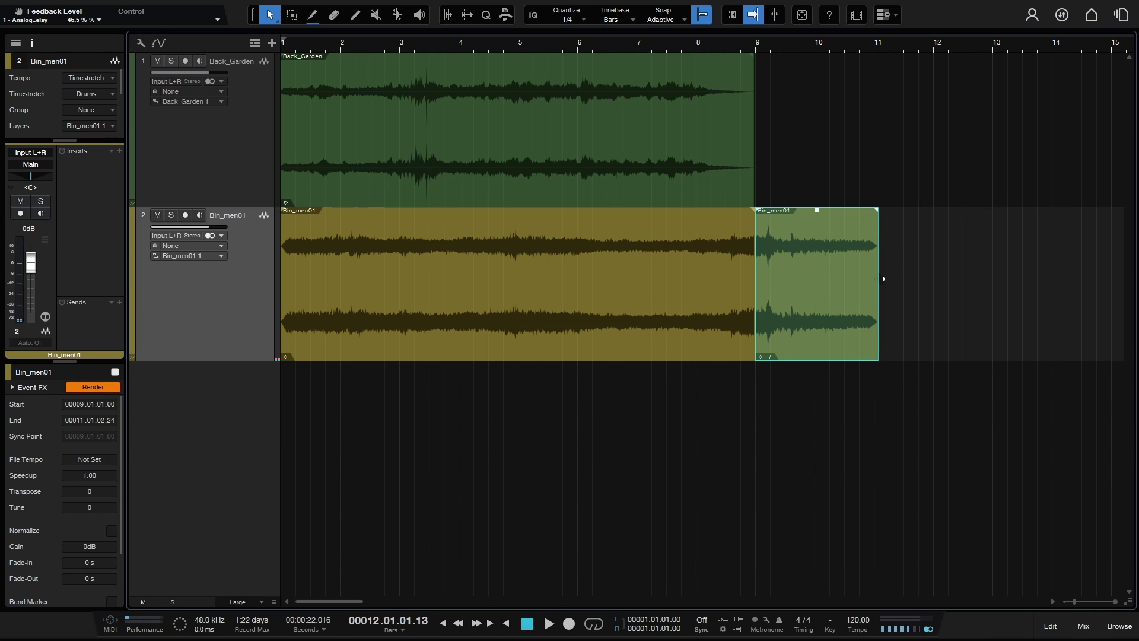
{"action": "left_click", "coordinate": [12, 389]}
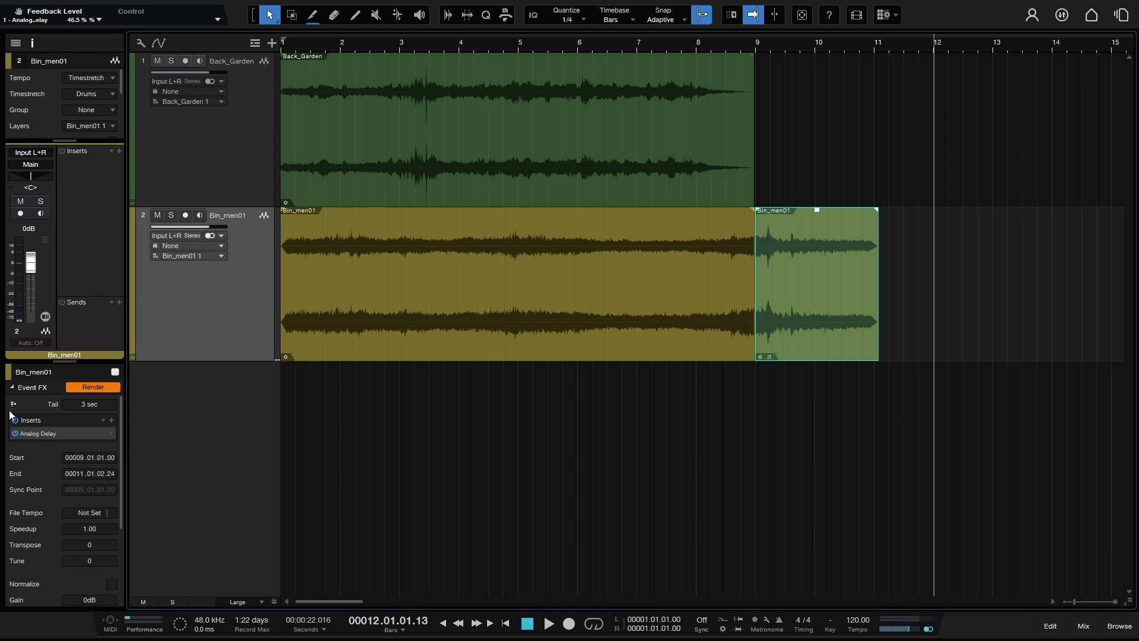
Step: Open the Analog Delay editor from the Inspector's inserts, close it, and view the options available for that insert
{"action": "double_click", "coordinate": [42, 434]}
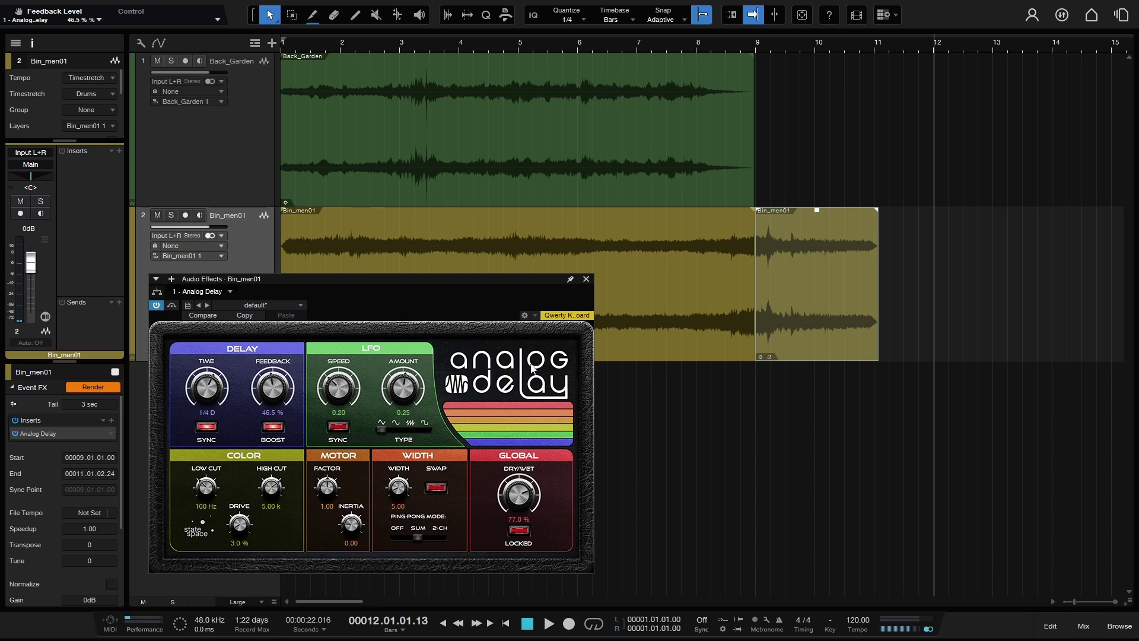
{"action": "left_click", "coordinate": [586, 279]}
{"action": "left_click", "coordinate": [538, 427]}
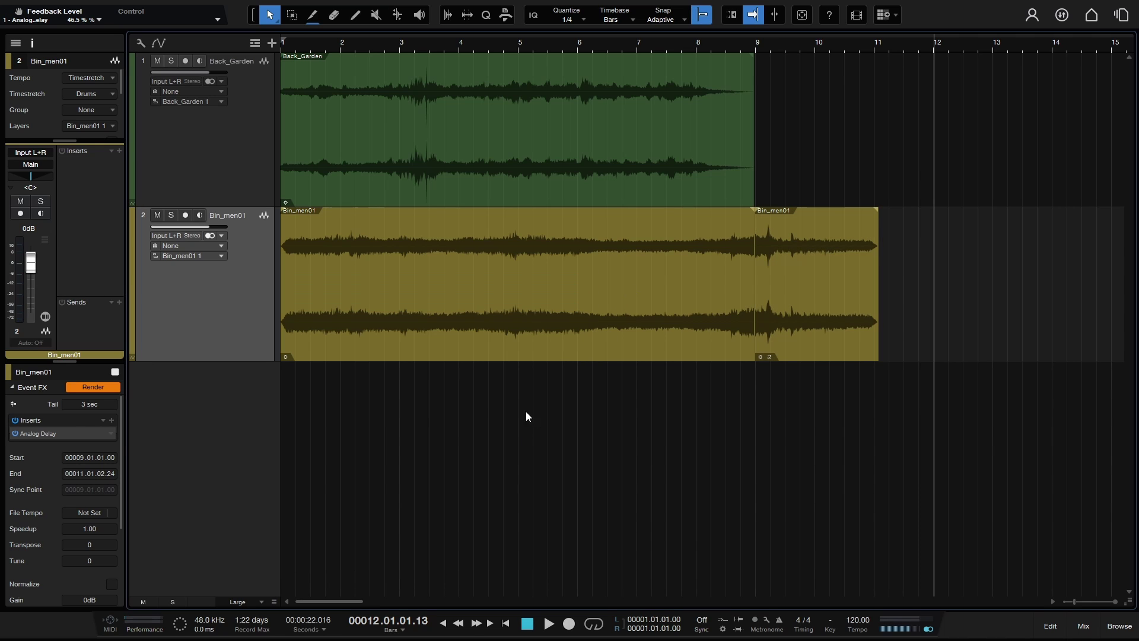
{"action": "left_click", "coordinate": [112, 434]}
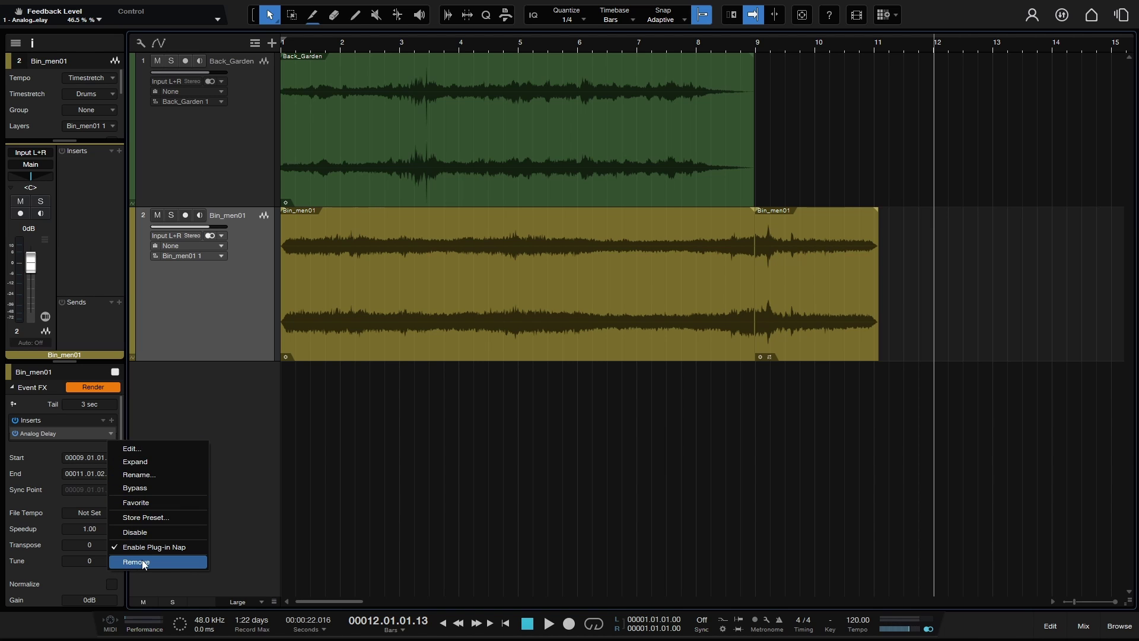
{"action": "left_click", "coordinate": [241, 418]}
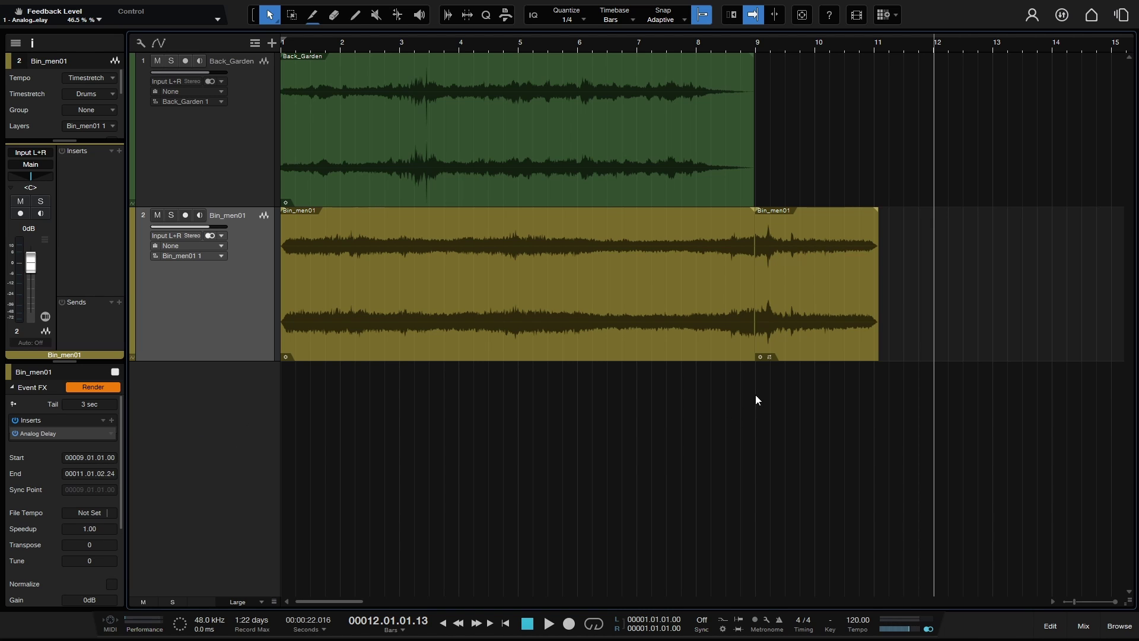
Step: Remove the Analog Delay from the short Bin_men01 section's Event FX, deselect the section and hide the Inspector
{"action": "left_click", "coordinate": [770, 357]}
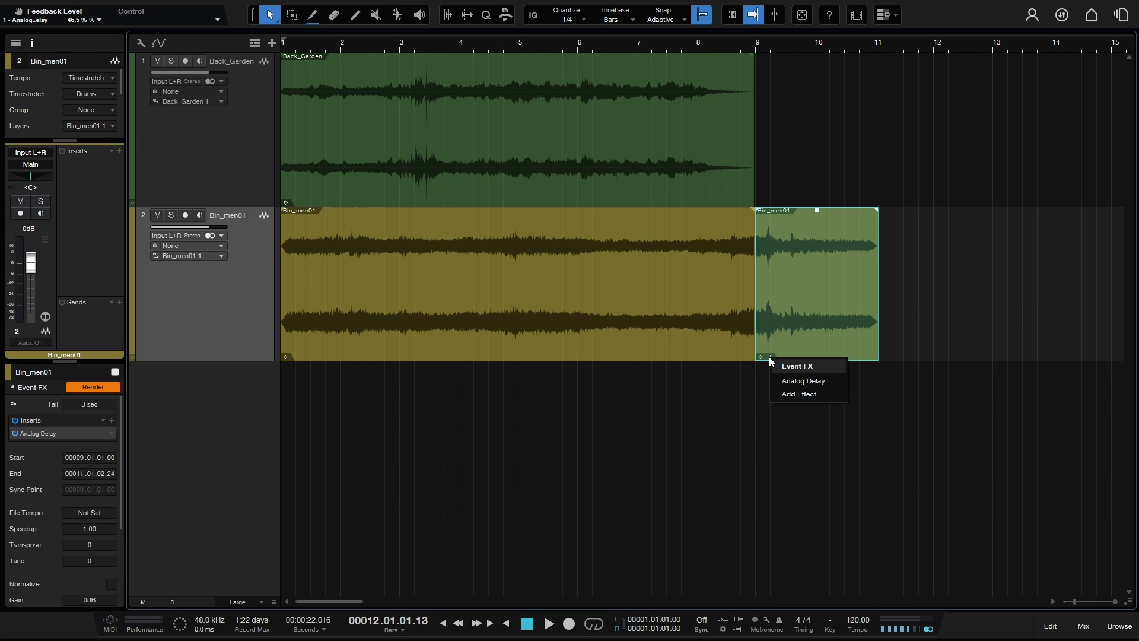
{"action": "left_click", "coordinate": [813, 381]}
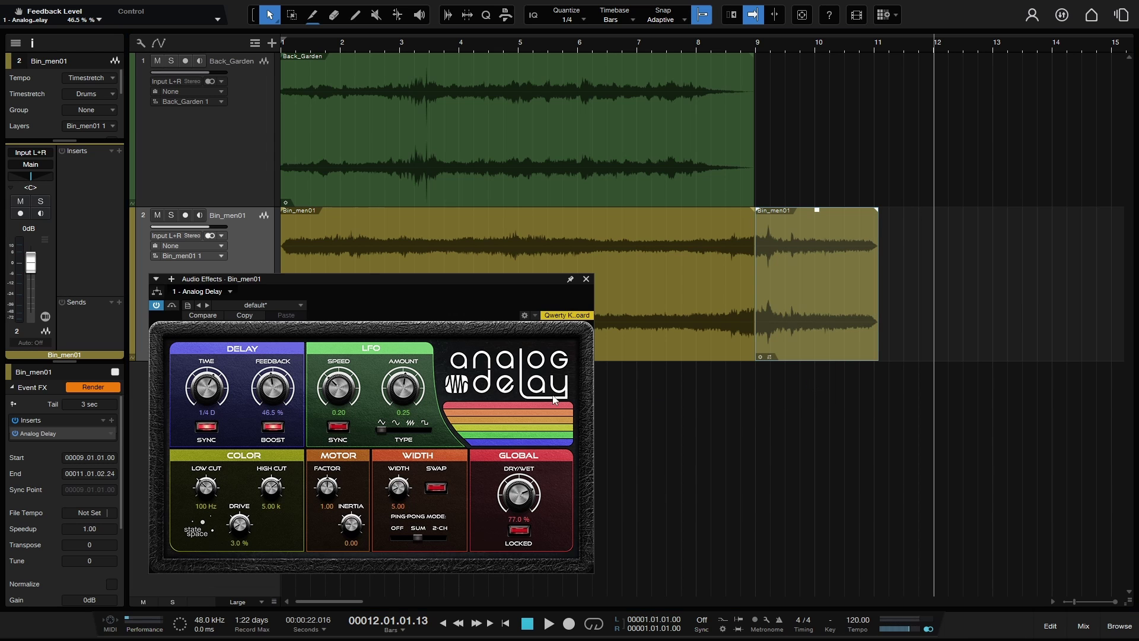
{"action": "left_click", "coordinate": [229, 293]}
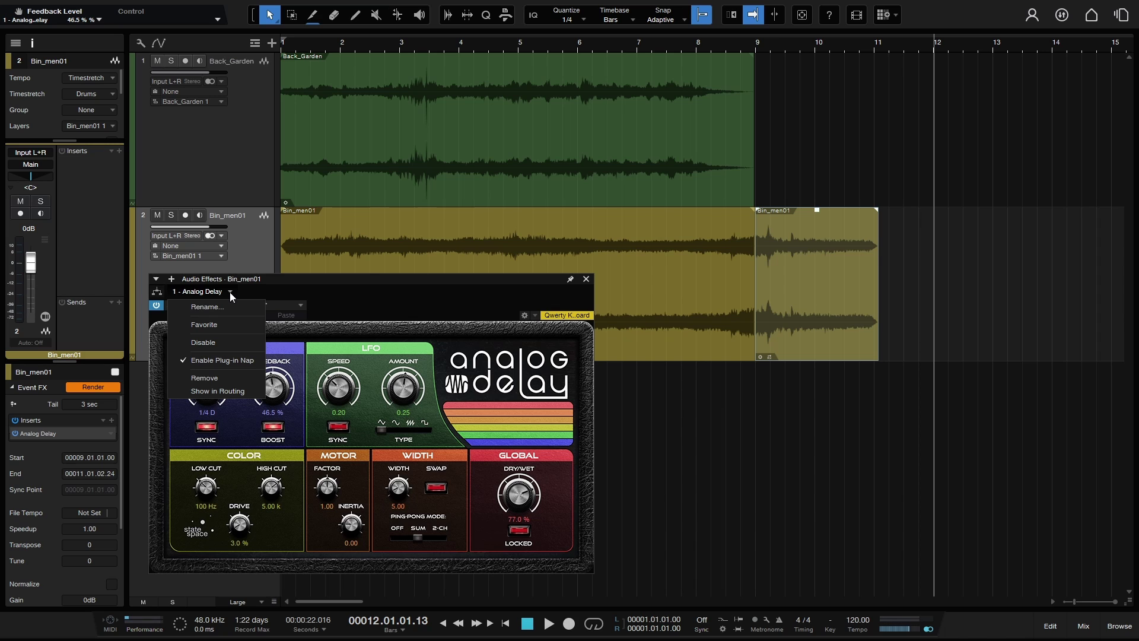
{"action": "left_click", "coordinate": [206, 380]}
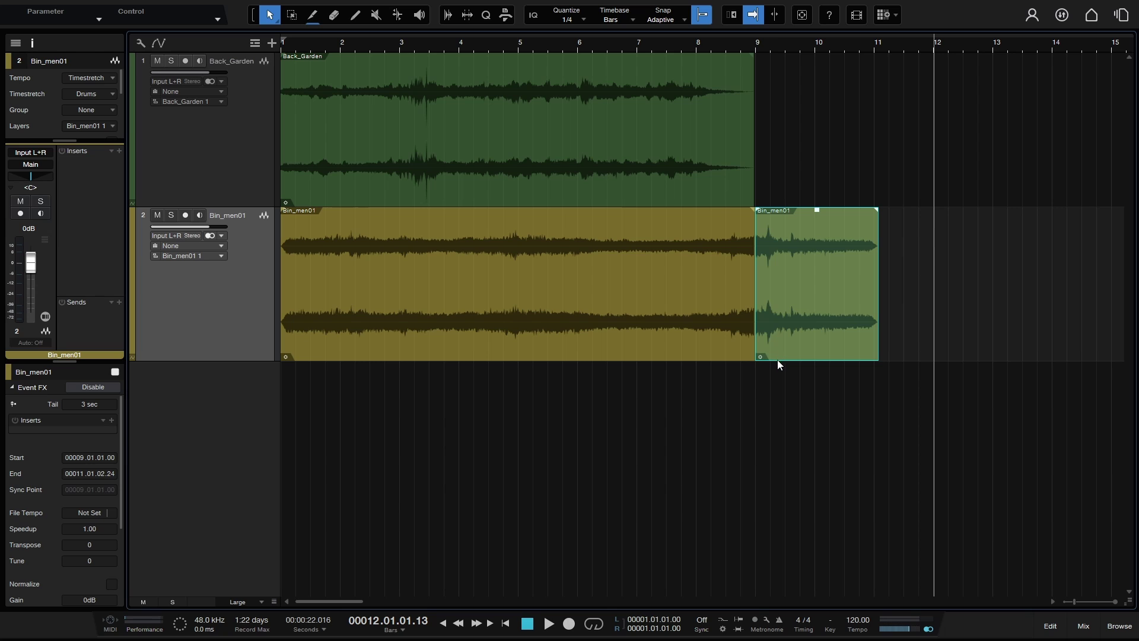
{"action": "left_click", "coordinate": [897, 342]}
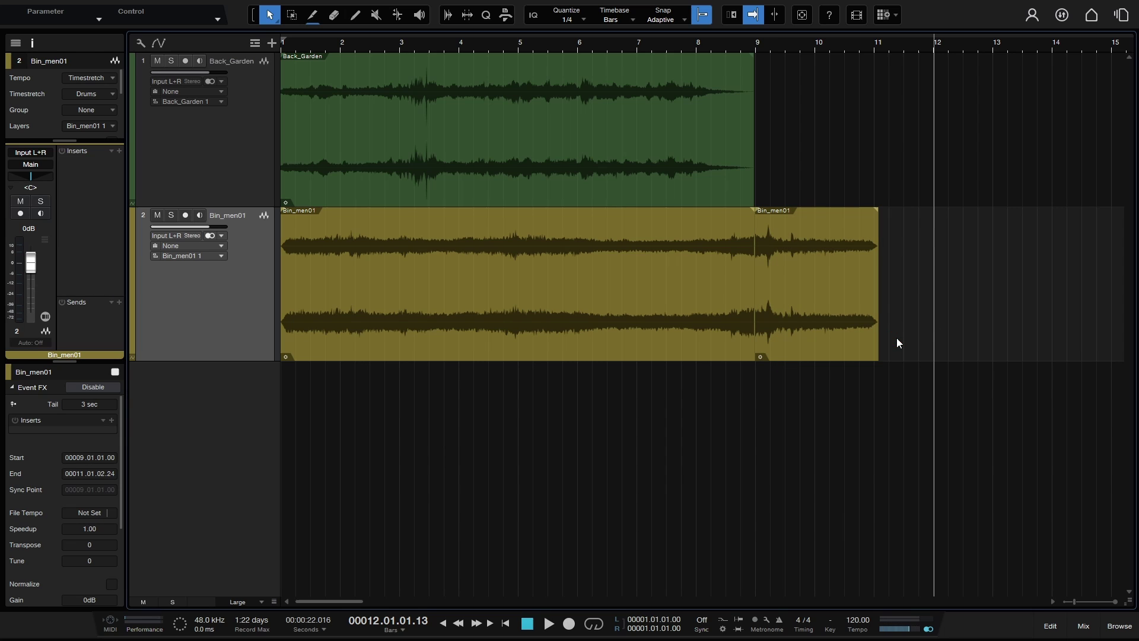
{"action": "left_click", "coordinate": [32, 43]}
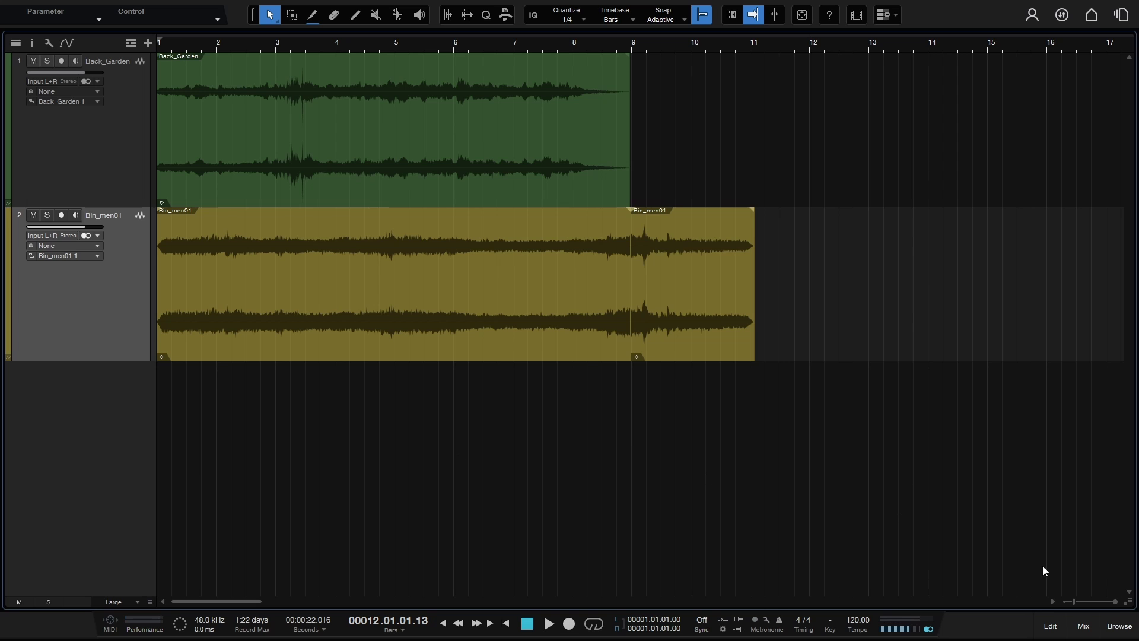
Step: Add the chain-snare-wiggle, hahn-kick and bottle-cap-glitch-1 samples from the Lovesbody Pack consecutively from bar 1 on a new track, and hide the browser
{"action": "left_click", "coordinate": [1116, 628]}
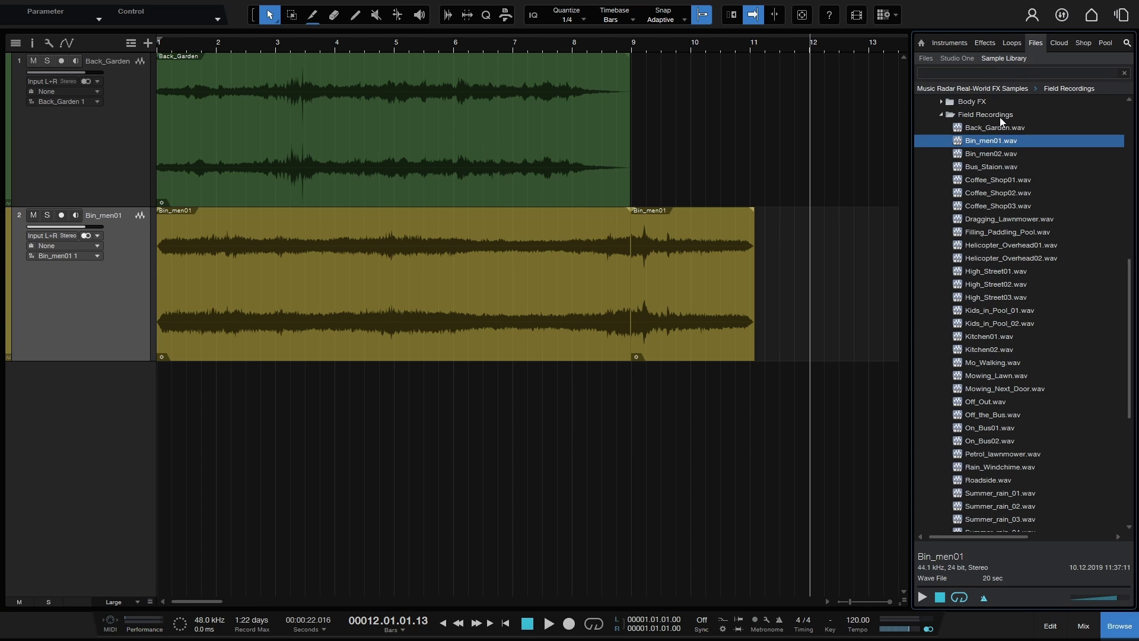
{"action": "scroll", "coordinate": [1003, 202], "scroll_direction": "up", "scroll_amount": 10}
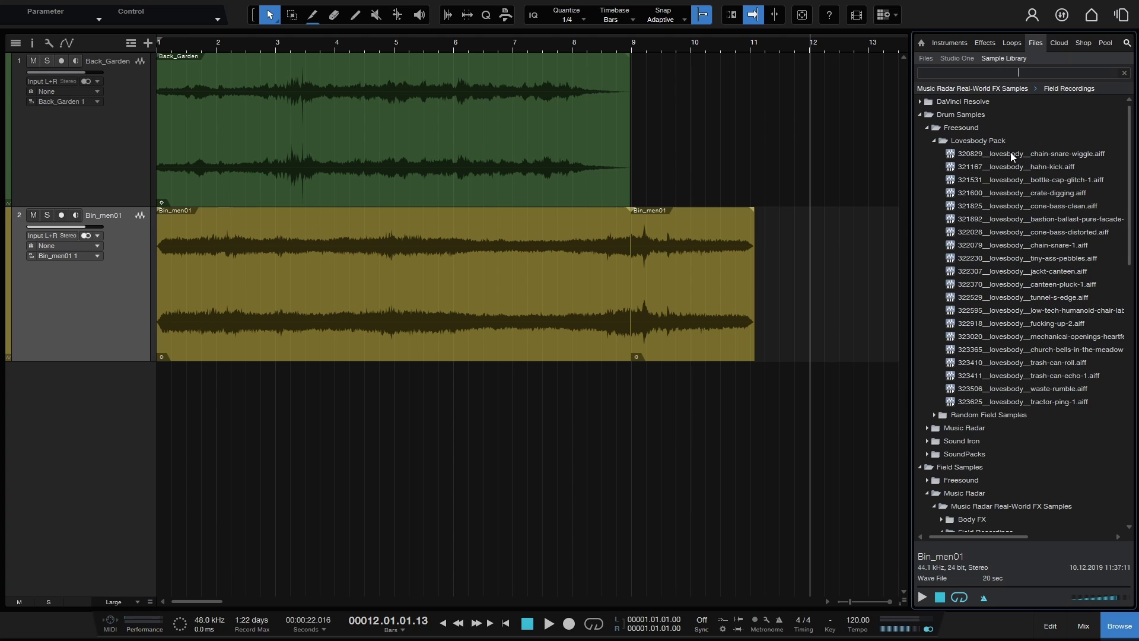
{"action": "left_click_drag", "start_coordinate": [1010, 152], "coordinate": [163, 430]}
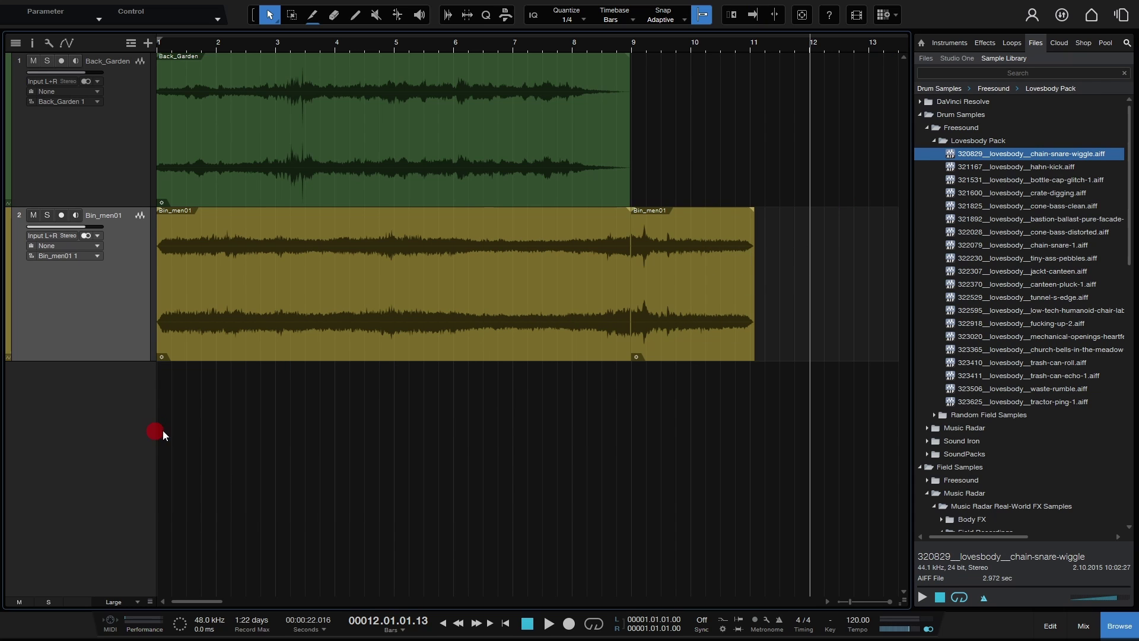
{"action": "left_click_drag", "start_coordinate": [1002, 152], "coordinate": [186, 408]}
{"action": "key", "text": "Down"}
{"action": "key", "text": "Return"}
{"action": "key", "text": "Down"}
{"action": "key", "text": "Return"}
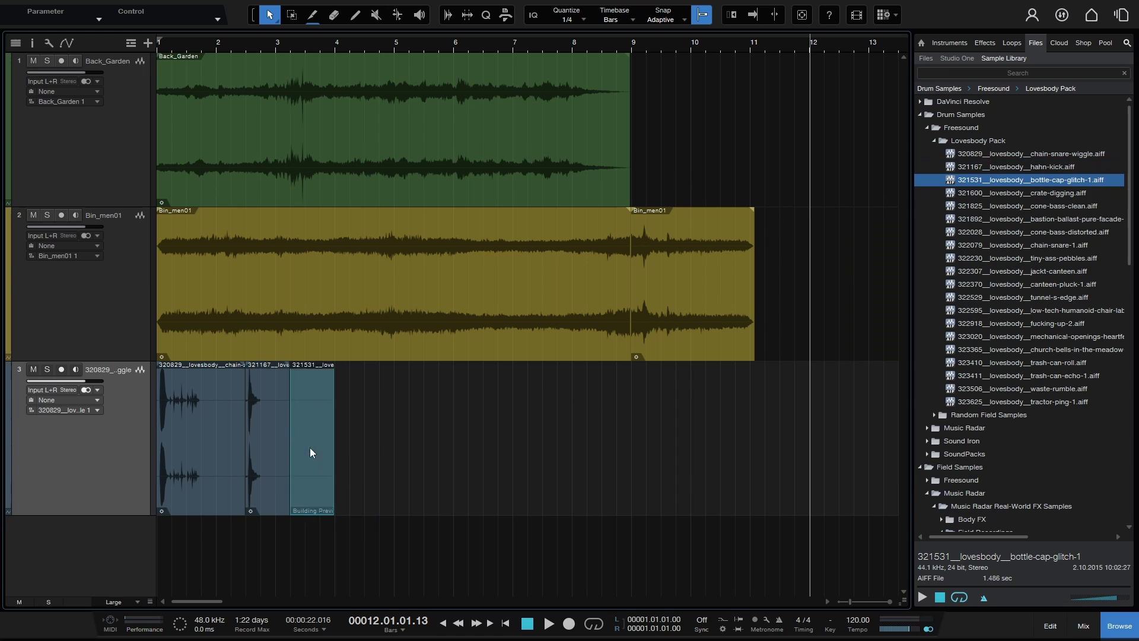
{"action": "left_click", "coordinate": [398, 466]}
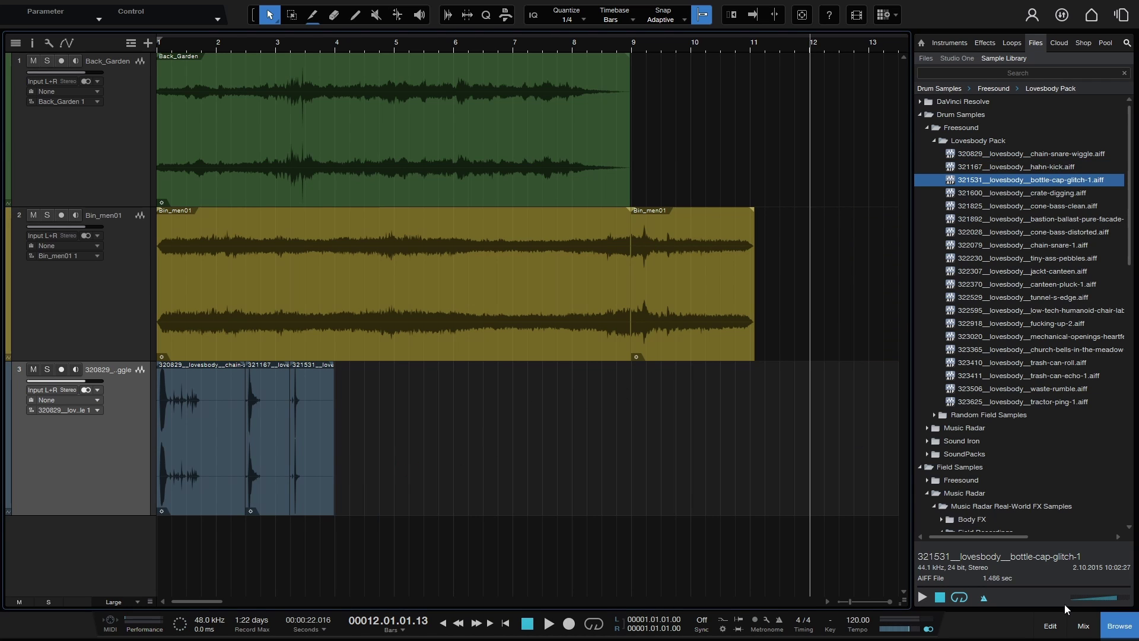
{"action": "left_click", "coordinate": [1130, 633]}
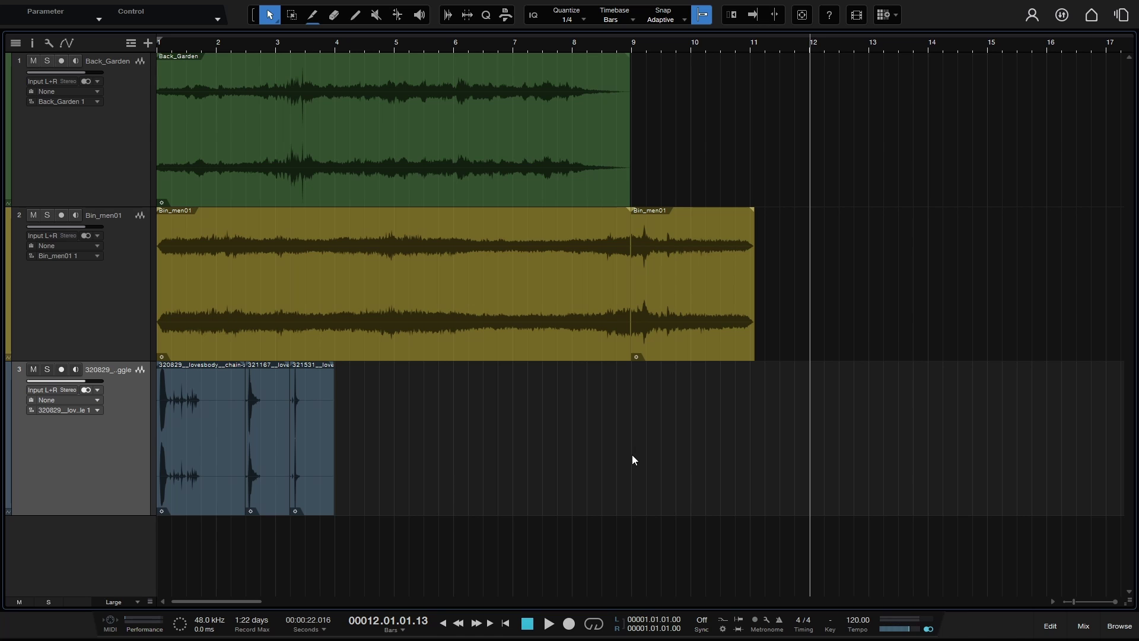
Step: Select the three sample events on track 3 and merge them into a single audio part
{"action": "left_click", "coordinate": [209, 471]}
{"action": "left_click", "coordinate": [269, 464]}
{"action": "left_click", "coordinate": [312, 463]}
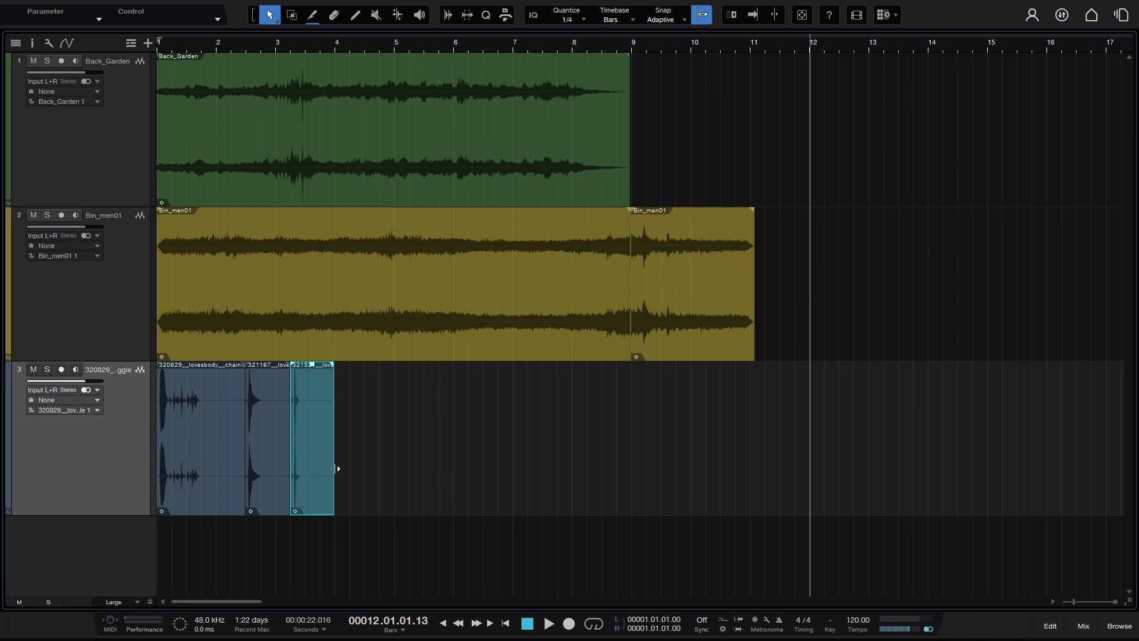
{"action": "left_click", "coordinate": [454, 499]}
{"action": "left_click_drag", "start_coordinate": [587, 488], "coordinate": [183, 479]}
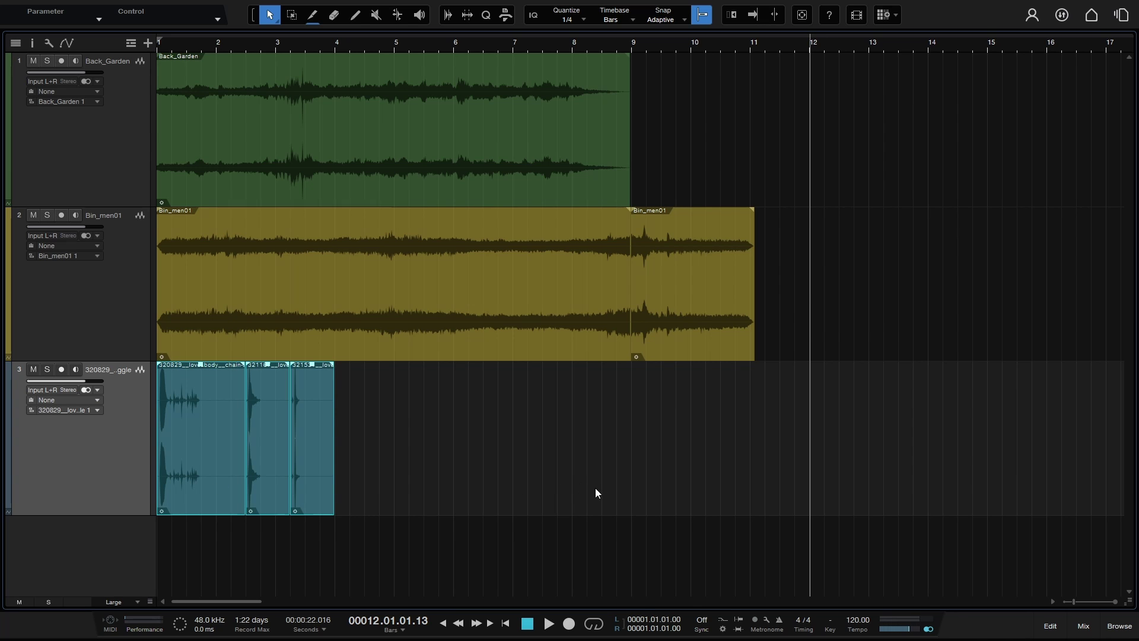
{"action": "key", "text": "g"}
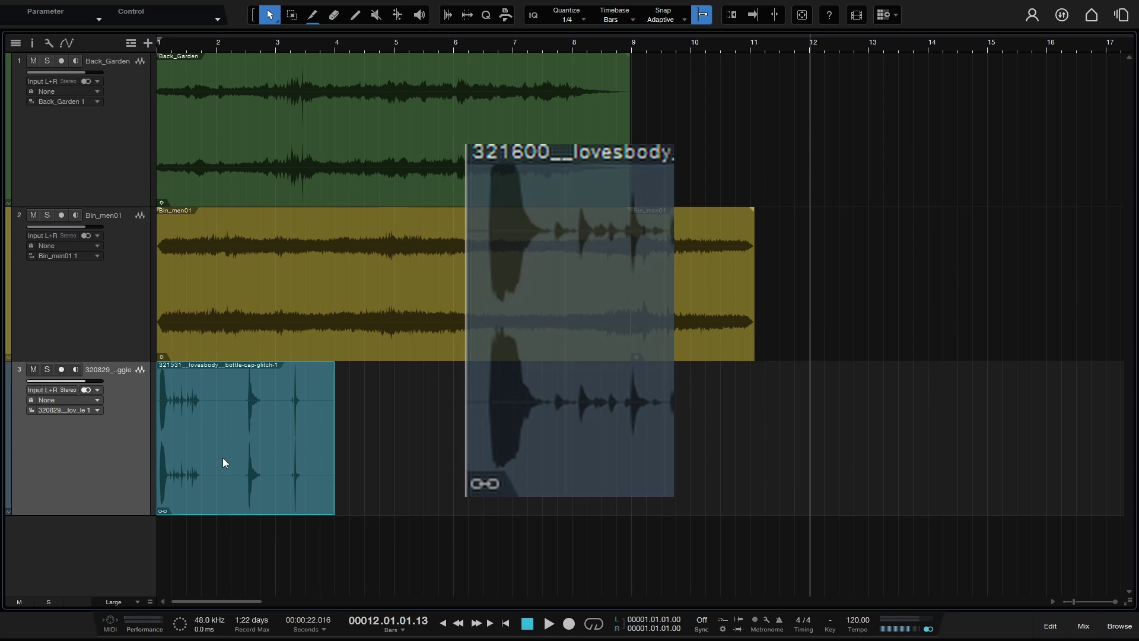
Step: Open the merged audio part in the audio editor and select each of its three events individually
{"action": "left_click_drag", "start_coordinate": [226, 446], "coordinate": [267, 462]}
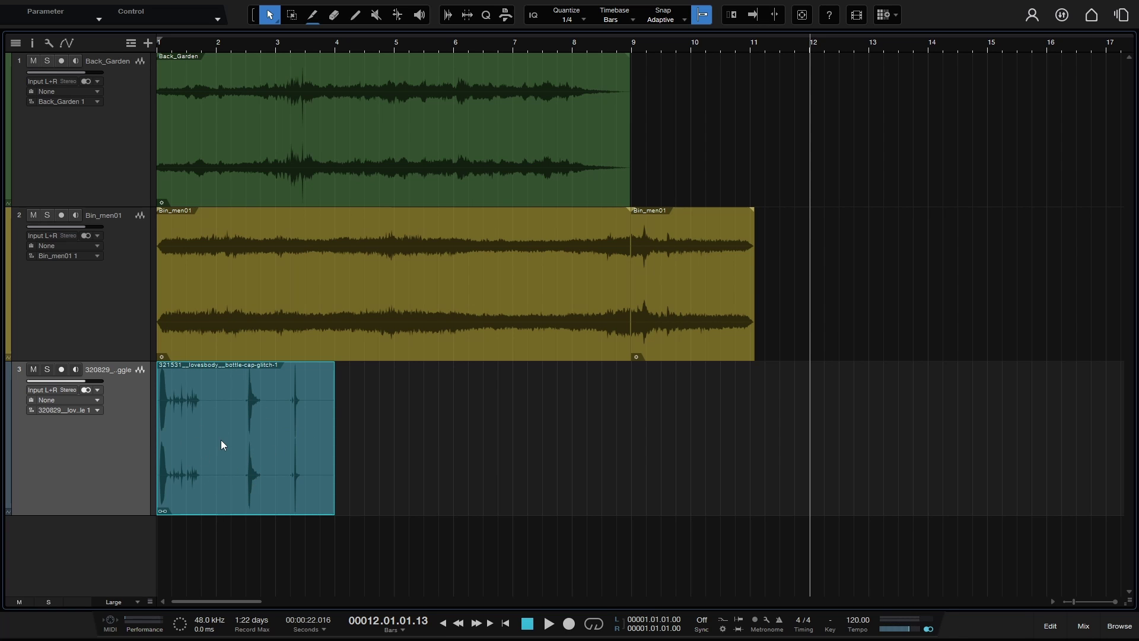
{"action": "double_click", "coordinate": [244, 429]}
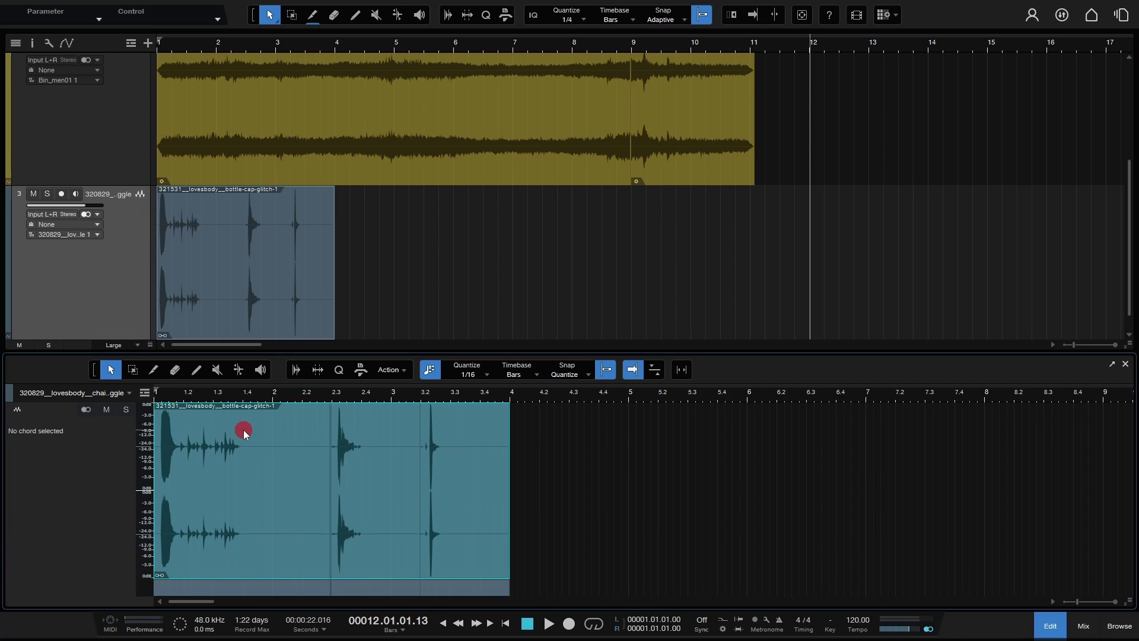
{"action": "left_click", "coordinate": [445, 510]}
{"action": "left_click", "coordinate": [368, 511]}
{"action": "left_click", "coordinate": [241, 518]}
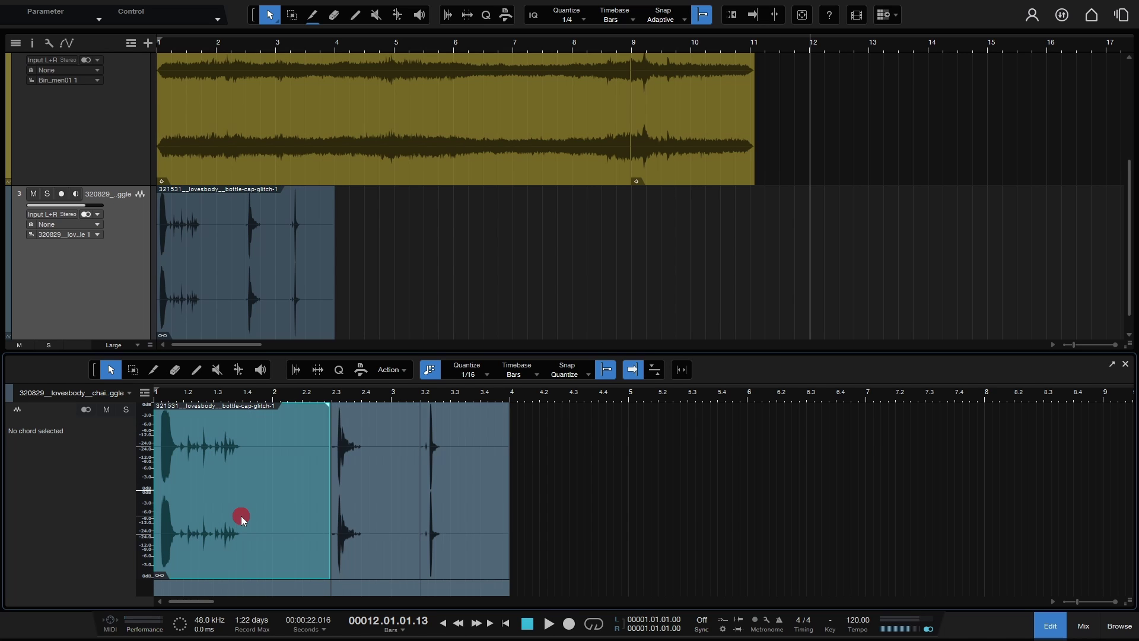
{"action": "left_click", "coordinate": [378, 515]}
{"action": "left_click", "coordinate": [468, 515]}
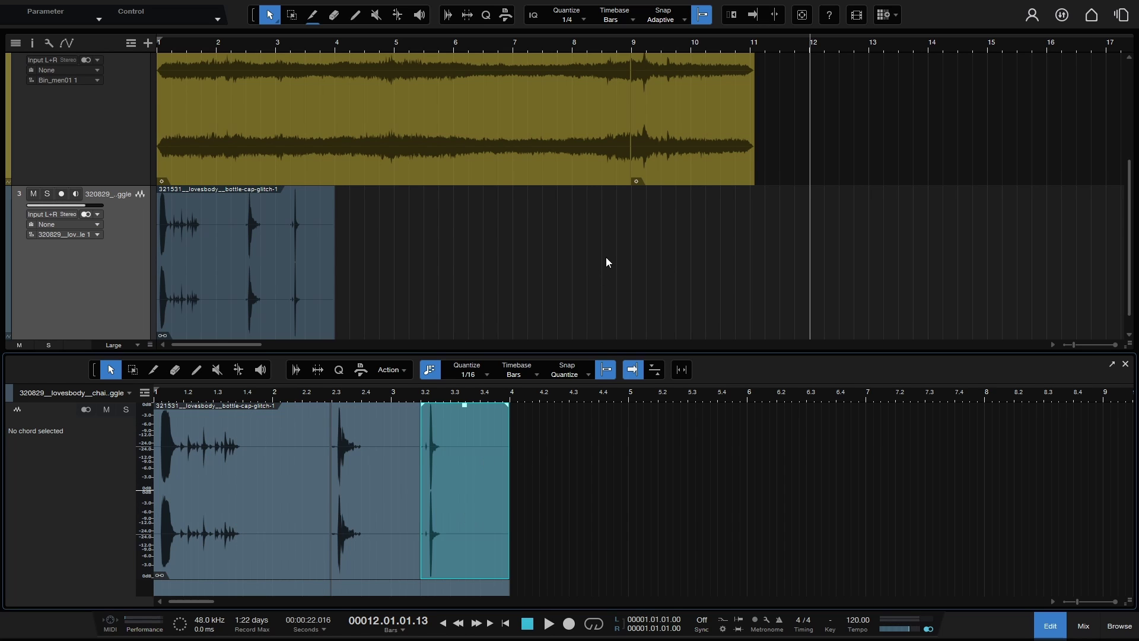
Step: Try slightly lowering the volume of the middle event inside the audio part, restore its level and deselect it
{"action": "scroll", "coordinate": [607, 262], "scroll_direction": "down", "scroll_amount": 1}
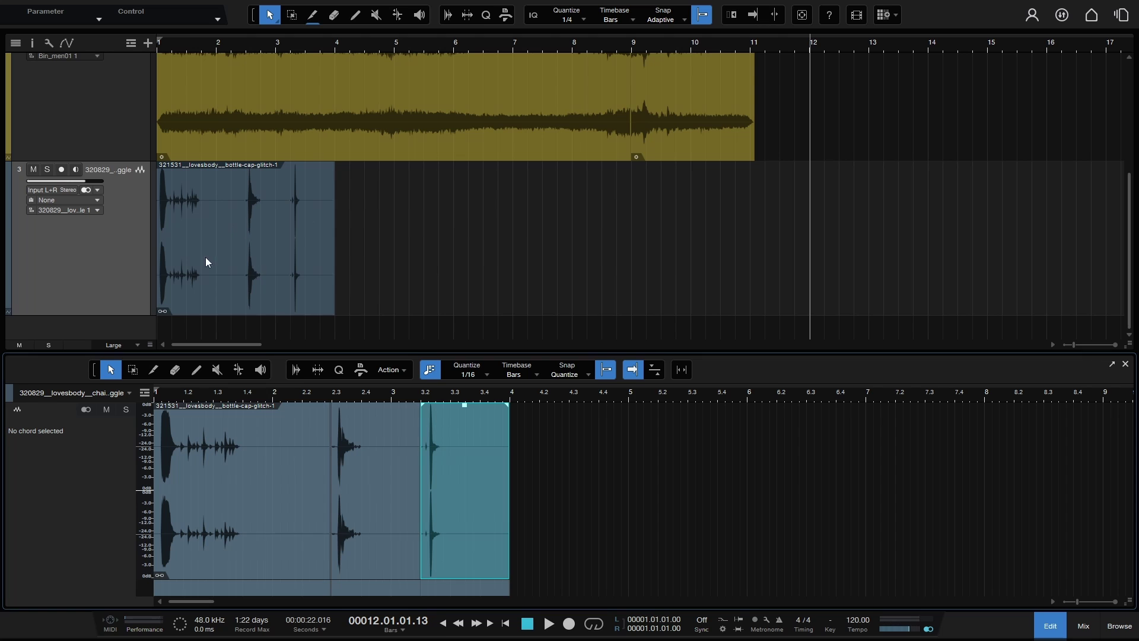
{"action": "left_click", "coordinate": [232, 269]}
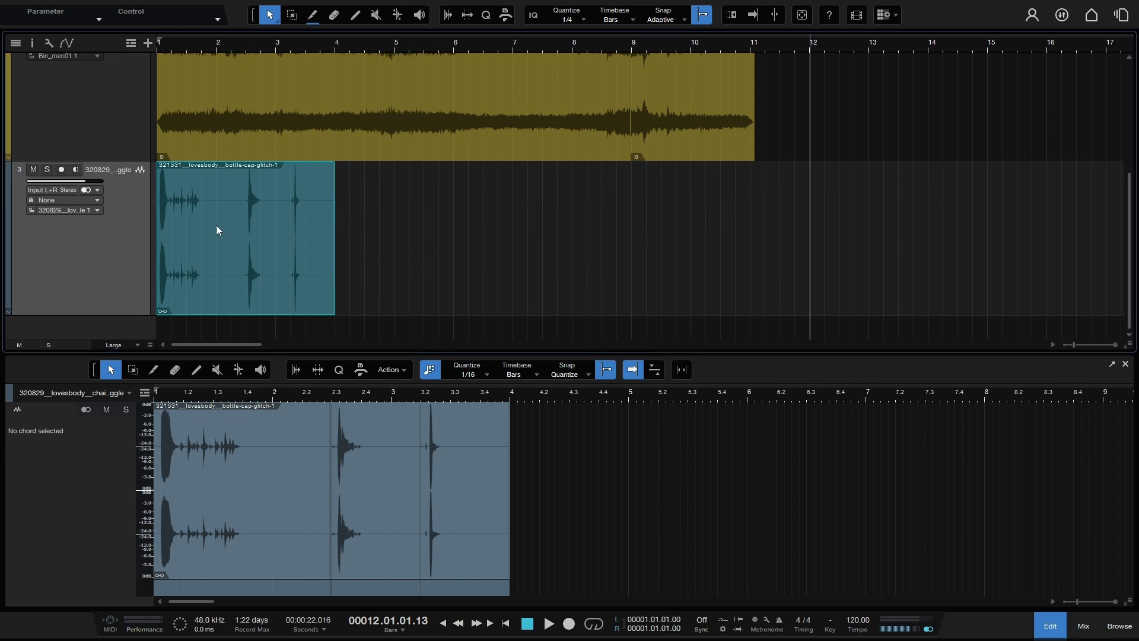
{"action": "left_click", "coordinate": [370, 495]}
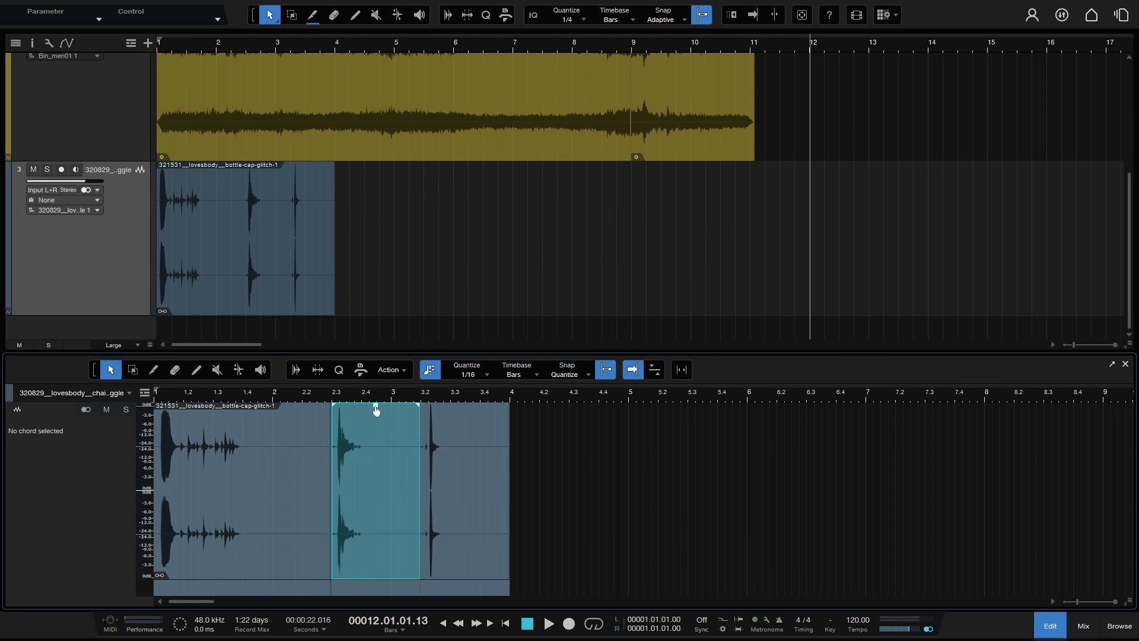
{"action": "mouse_move", "coordinate": [376, 409]}
{"action": "left_mouse_down"}
{"action": "mouse_move", "coordinate": [373, 497]}
{"action": "mouse_move", "coordinate": [373, 421]}
{"action": "left_mouse_up"}
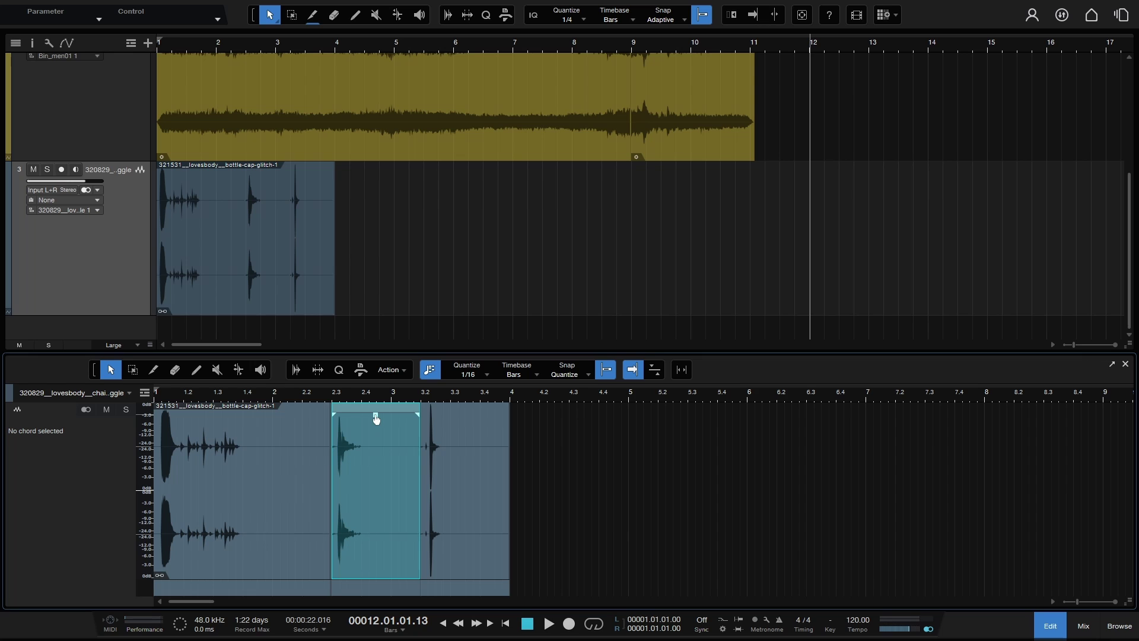
{"action": "left_click_drag", "start_coordinate": [376, 418], "coordinate": [376, 406]}
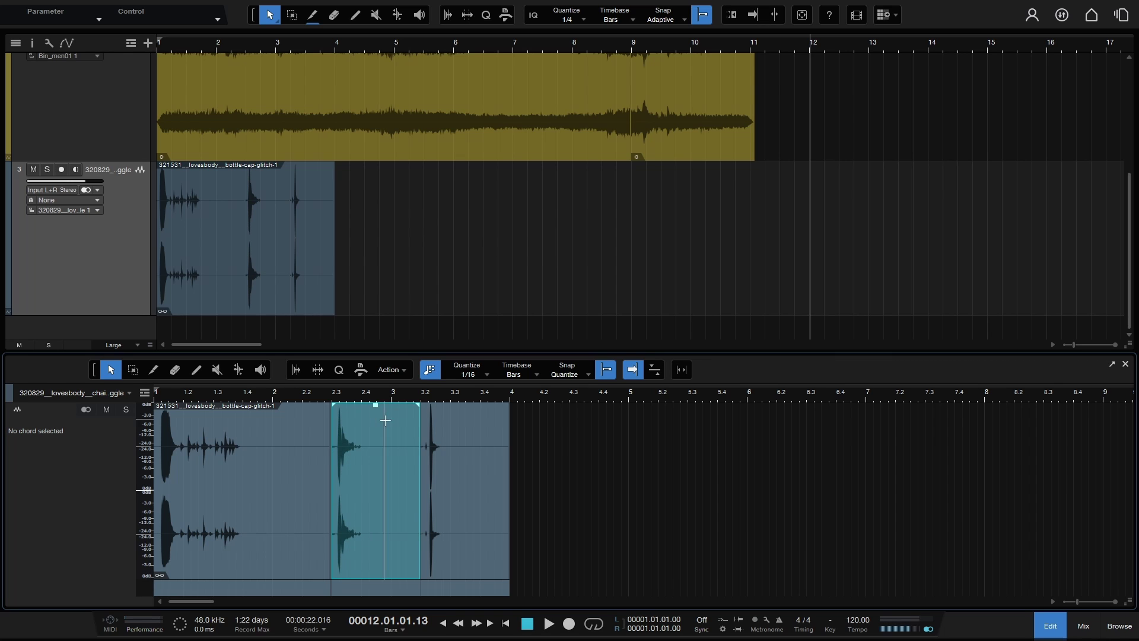
{"action": "left_click", "coordinate": [622, 472]}
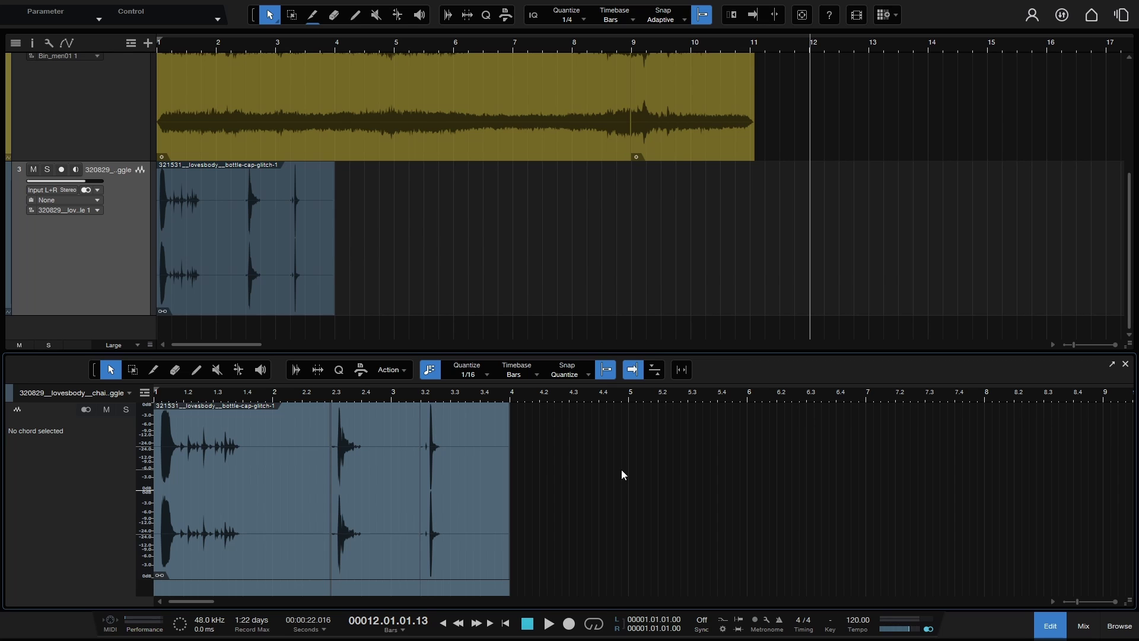
Step: Try duplicating the merged audio part on track 3 as an independent copy, and undo the duplication
{"action": "left_click", "coordinate": [237, 293]}
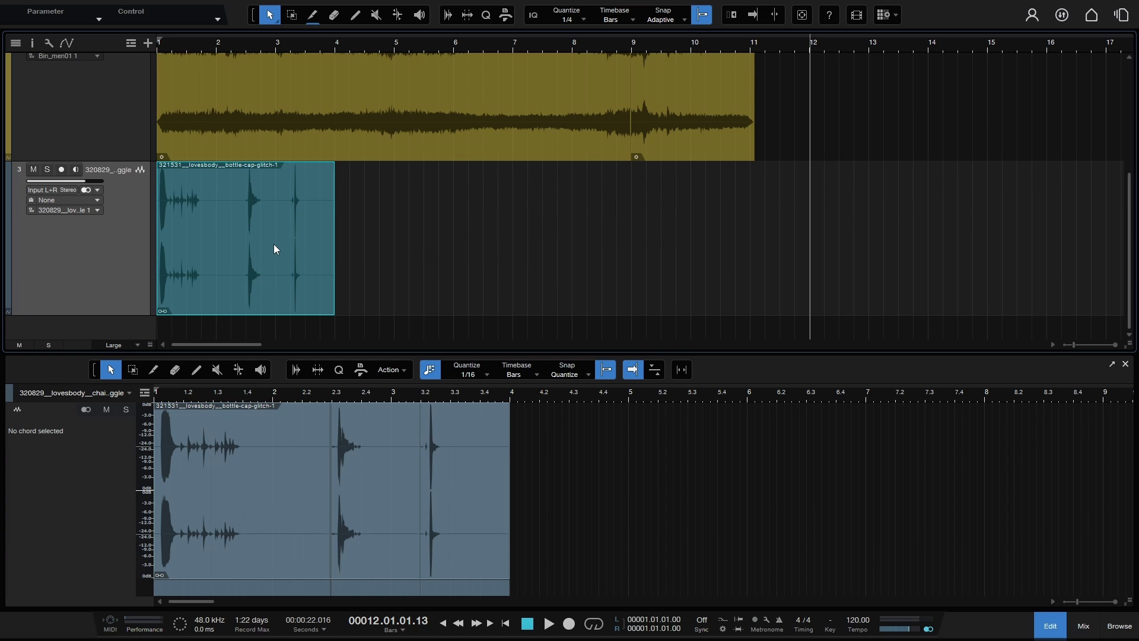
{"action": "key", "text": "d"}
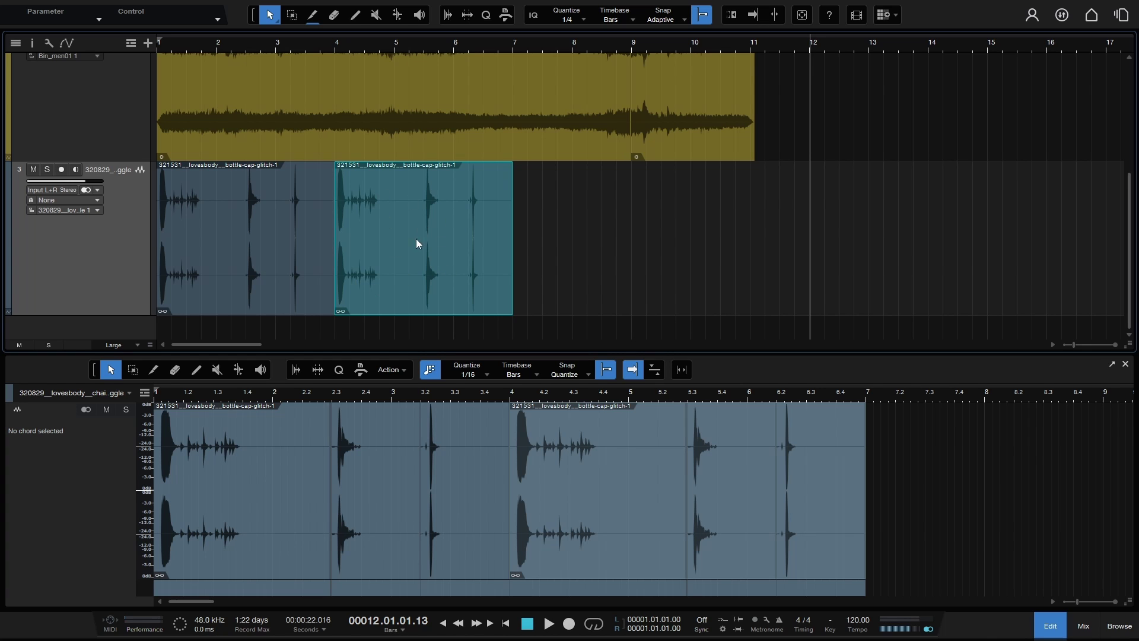
{"action": "key", "text": "ctrl+z"}
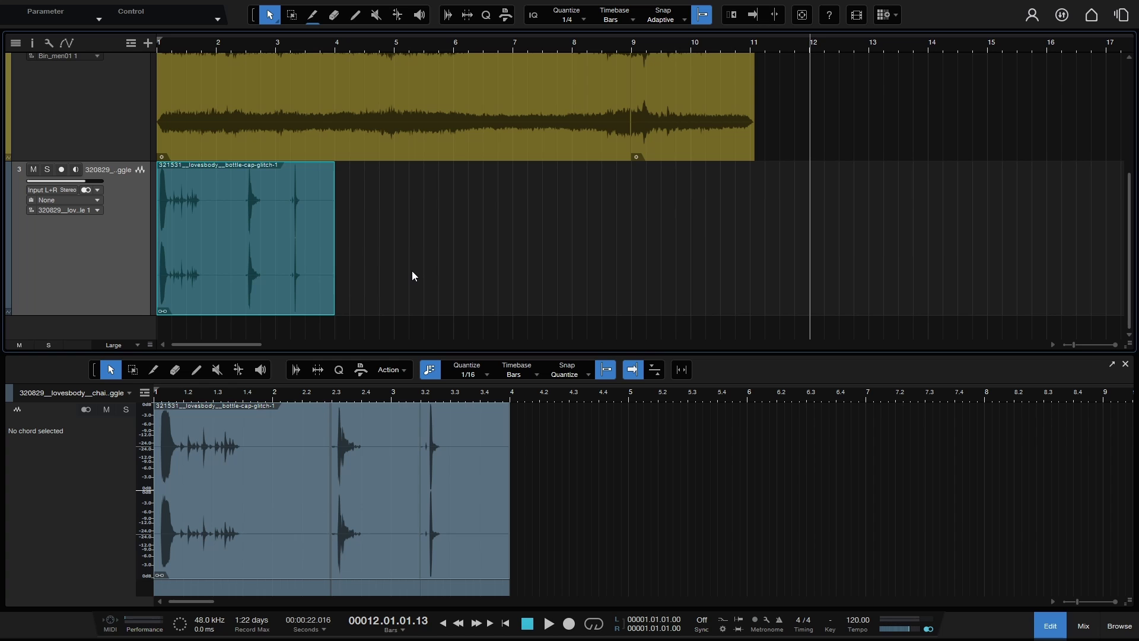
Step: Create a shared duplicate of the audio part directly after the original on track 3 and select the copy
{"action": "key", "text": "d"}
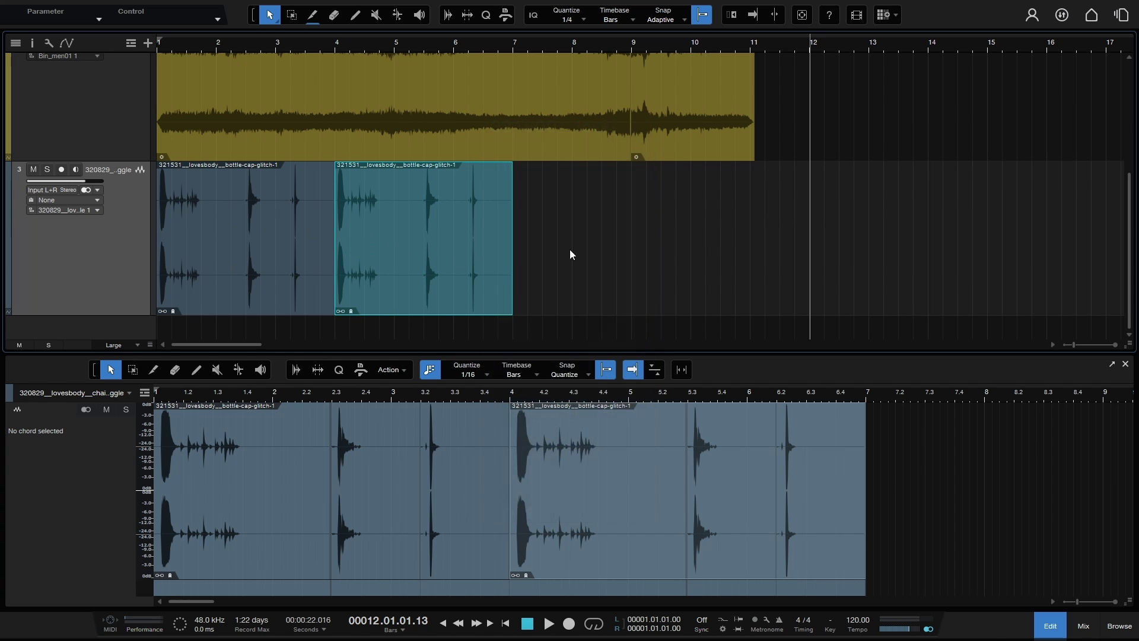
{"action": "left_click", "coordinate": [569, 251]}
{"action": "left_click", "coordinate": [431, 252]}
Step: Lower the volume of the middle event inside the shared copy in the audio editor
{"action": "left_click", "coordinate": [615, 483]}
{"action": "left_click", "coordinate": [718, 483]}
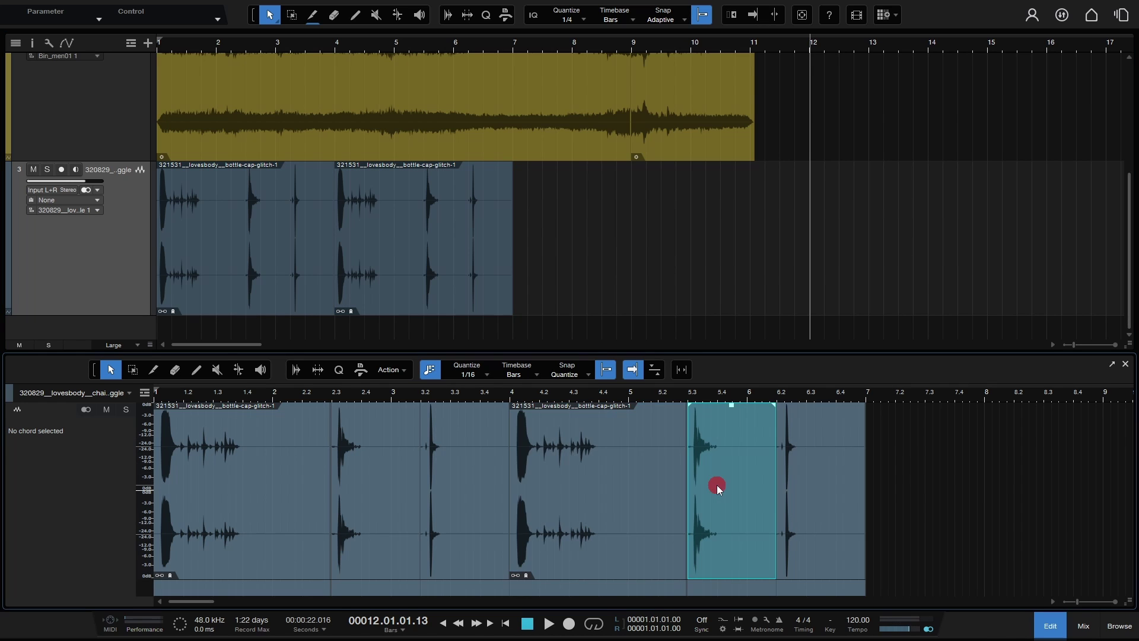
{"action": "left_click", "coordinate": [549, 487]}
{"action": "left_click", "coordinate": [722, 482]}
{"action": "left_click_drag", "start_coordinate": [732, 406], "coordinate": [732, 450]}
Step: Try a fade-in of about 2.48 s on the first event of the shared copy and reset it to 0 s
{"action": "left_click", "coordinate": [561, 485]}
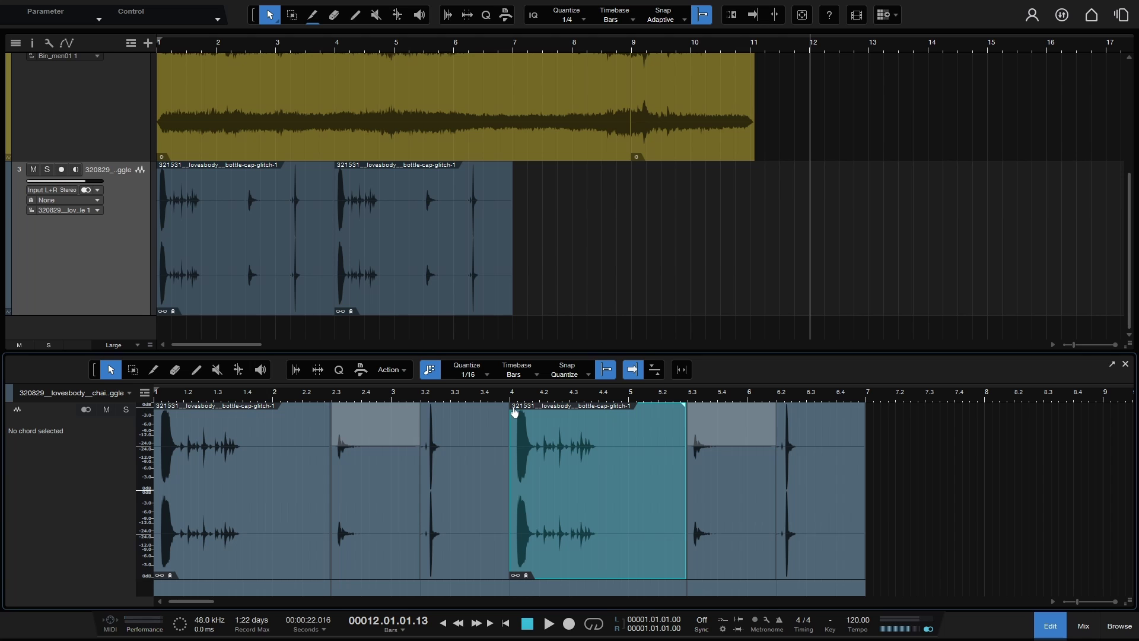
{"action": "left_click_drag", "start_coordinate": [515, 412], "coordinate": [660, 440]}
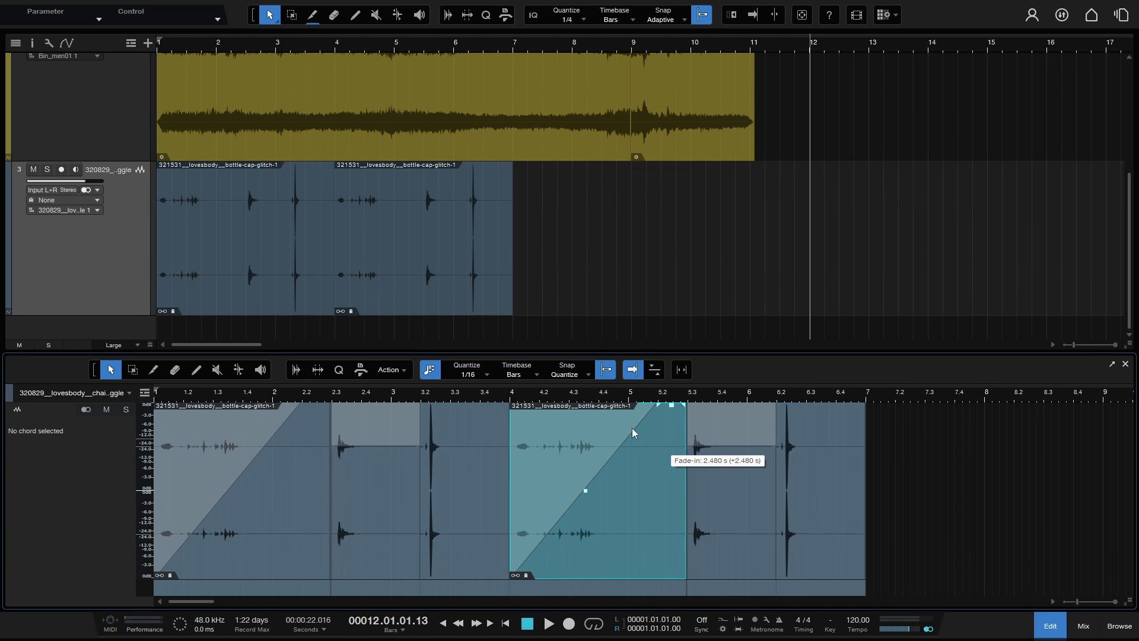
{"action": "left_click", "coordinate": [246, 246]}
{"action": "left_click", "coordinate": [371, 250]}
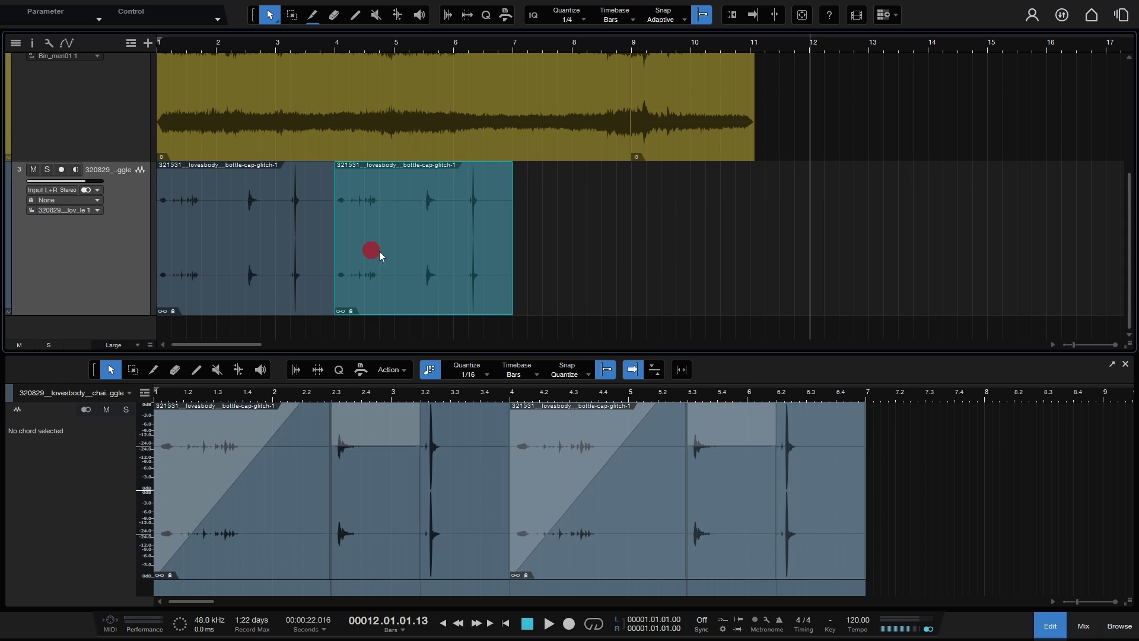
{"action": "left_click_drag", "start_coordinate": [655, 409], "coordinate": [497, 395]}
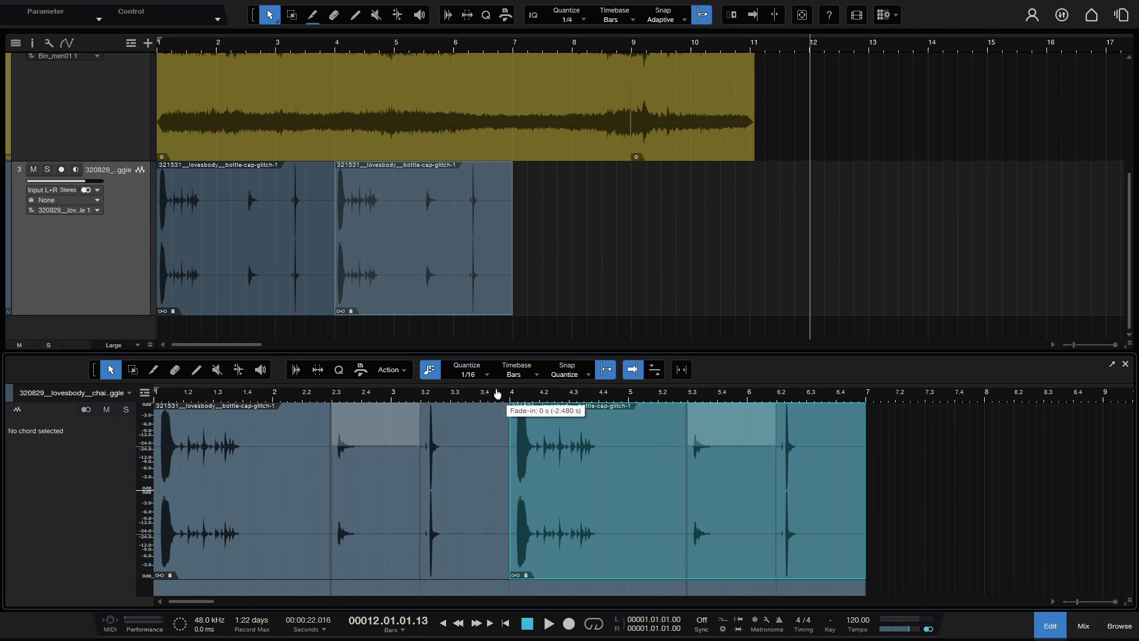
Step: Add another shared duplicate of the audio part at bar 7 on track 3 and check its available duplicate commands
{"action": "left_click", "coordinate": [418, 280]}
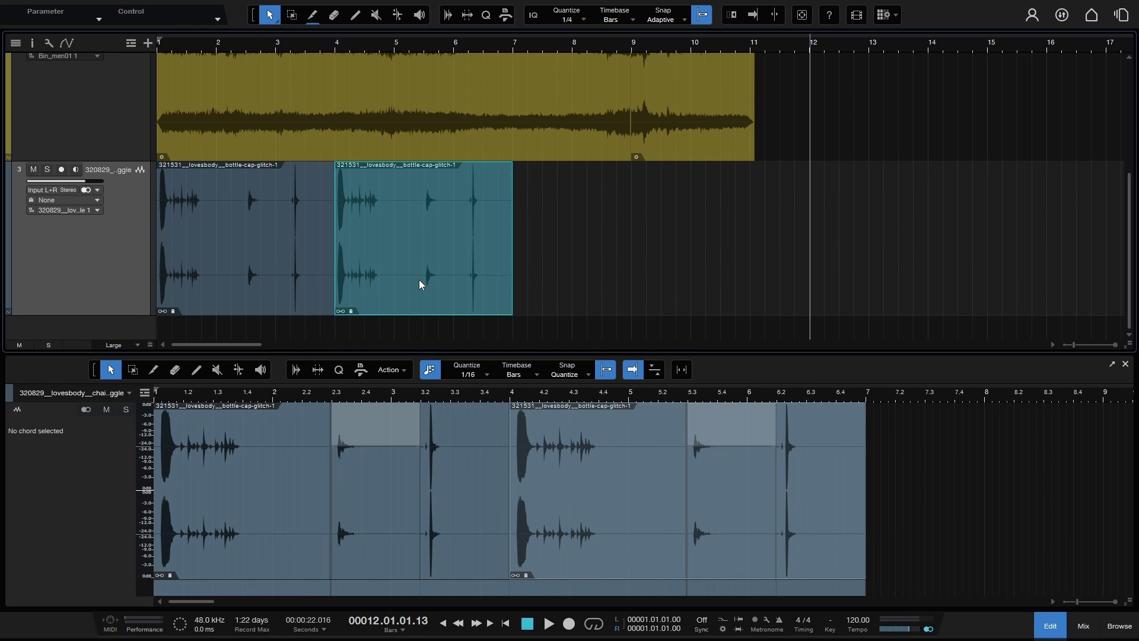
{"action": "key", "text": "ctrl+d"}
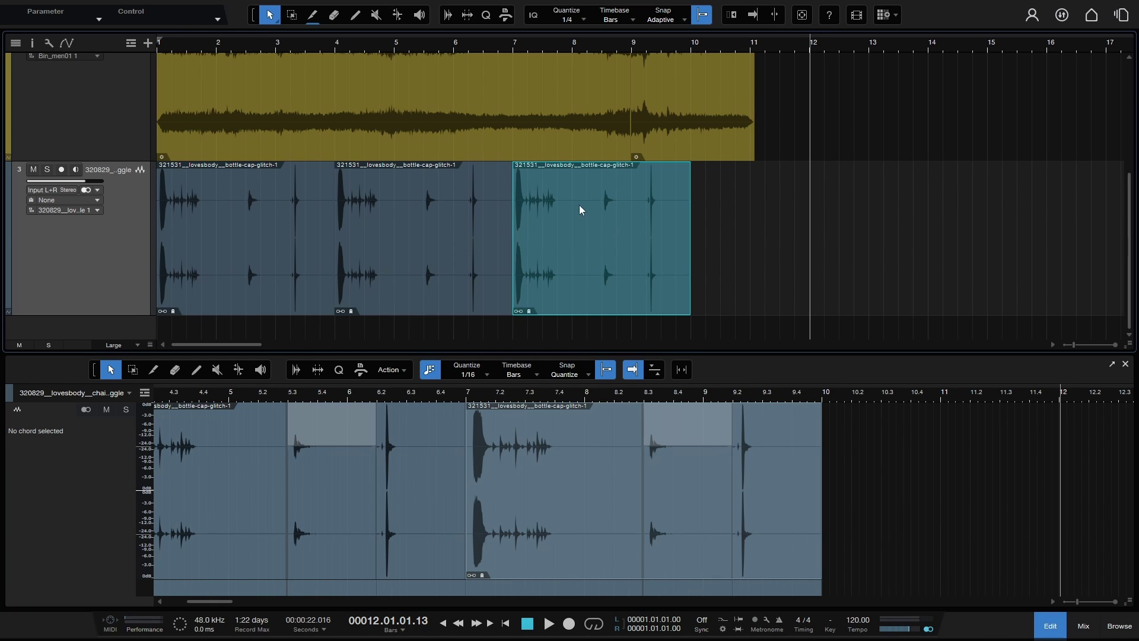
{"action": "right_click", "coordinate": [588, 236]}
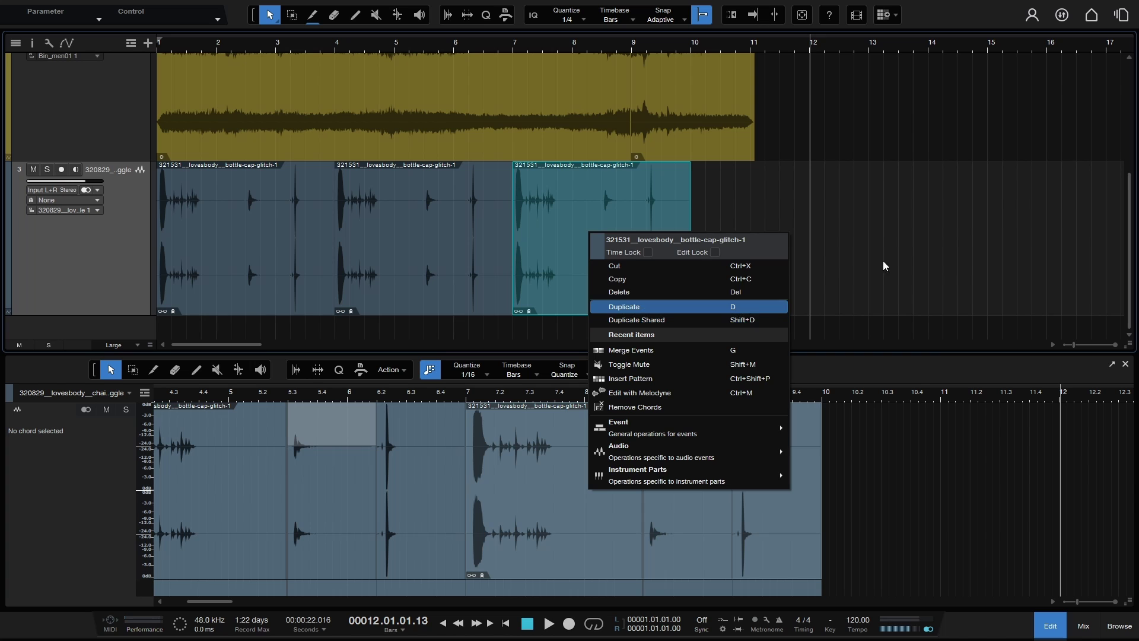
{"action": "left_click", "coordinate": [894, 239]}
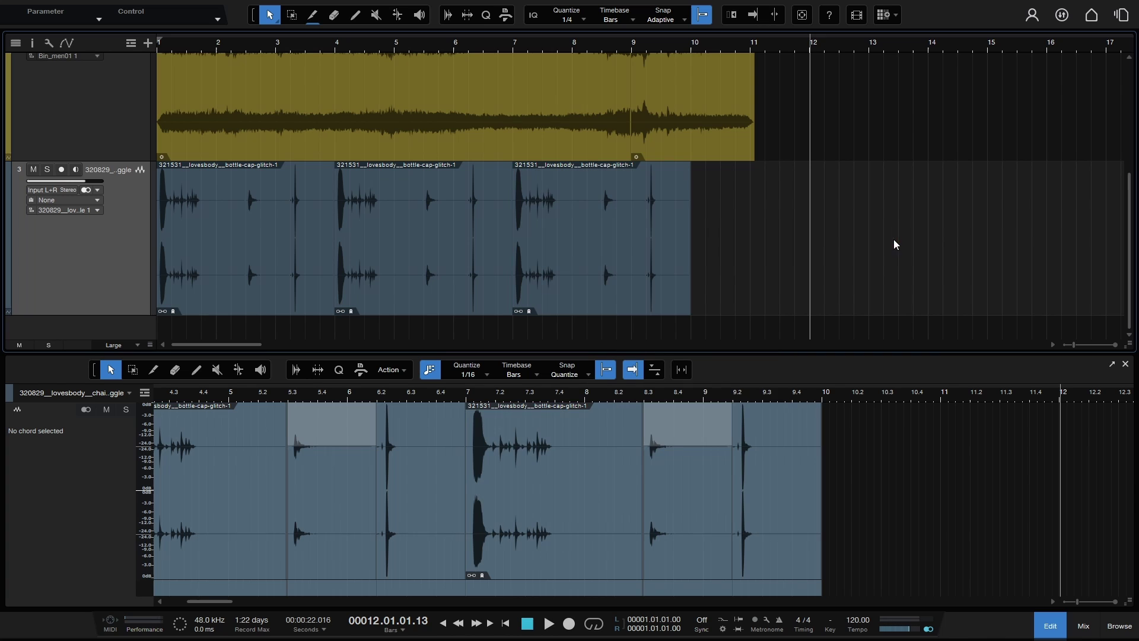
Step: Close the audio editor and pack all three audio tracks into a folder track
{"action": "left_click", "coordinate": [1049, 625]}
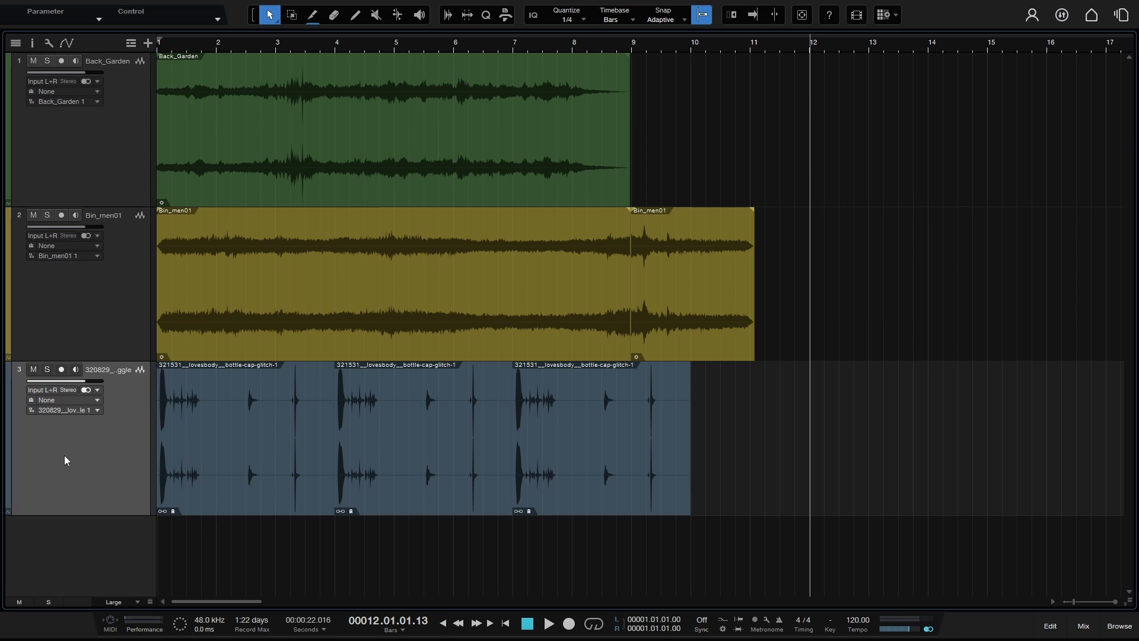
{"action": "left_click", "coordinate": [83, 139], "text": "shift"}
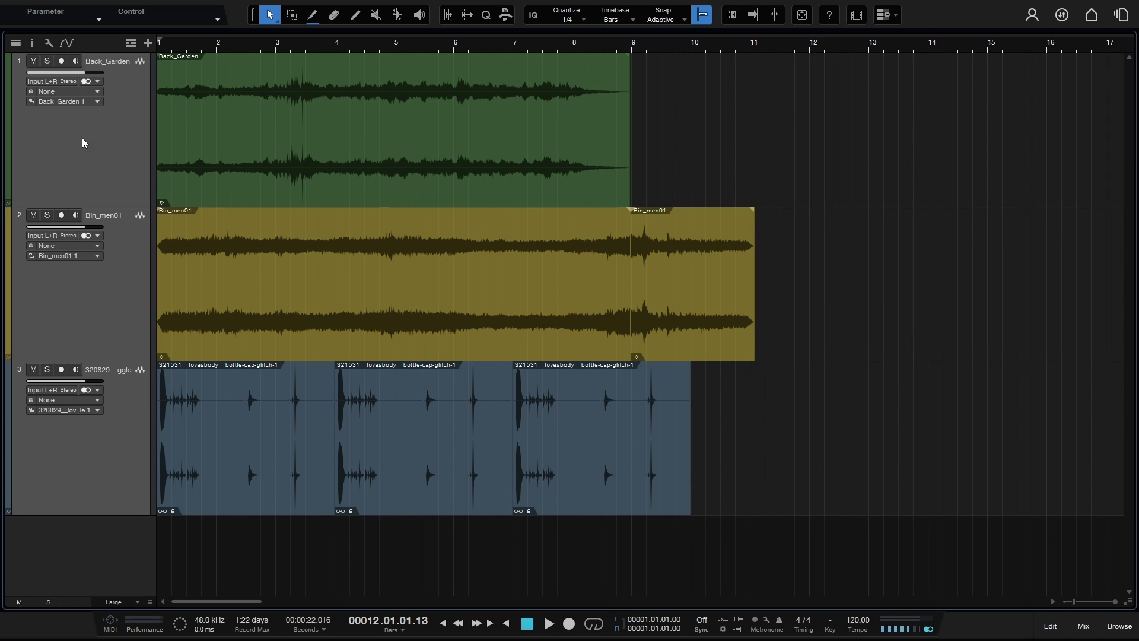
{"action": "right_click", "coordinate": [86, 140]}
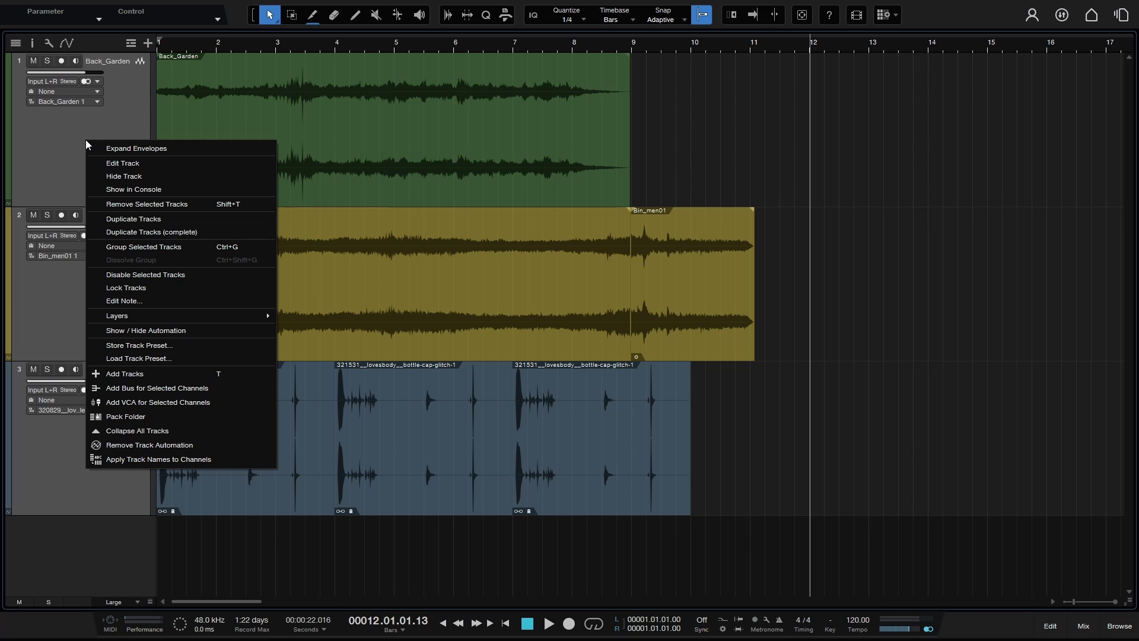
{"action": "left_click", "coordinate": [132, 419]}
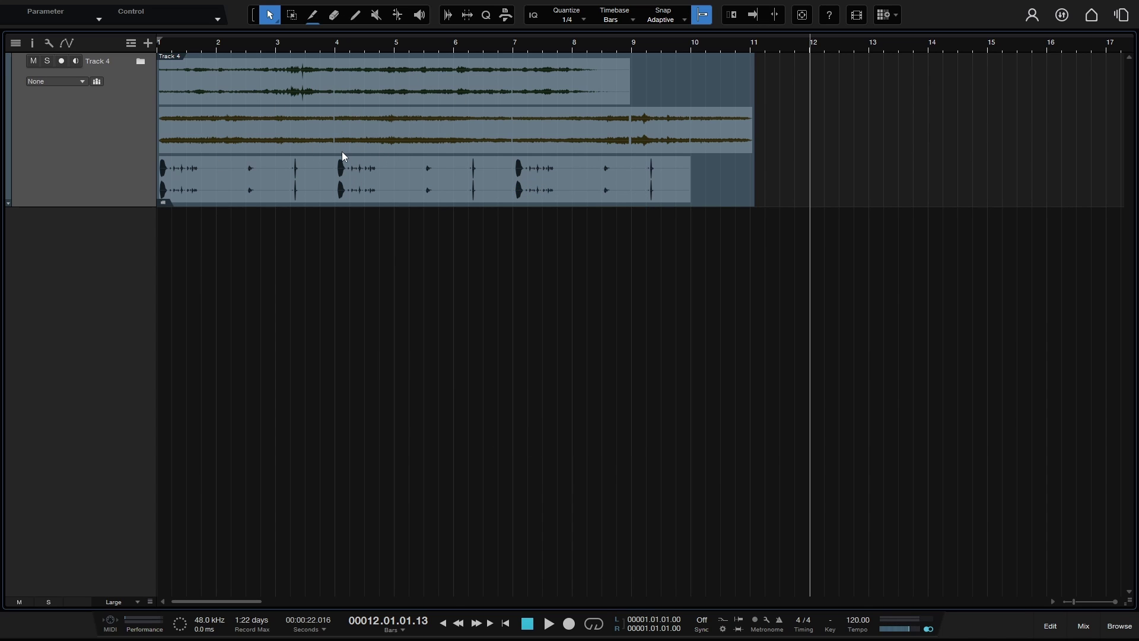
Step: Expand and collapse the folder track to inspect its contents, and mute the whole folder
{"action": "left_click", "coordinate": [140, 62]}
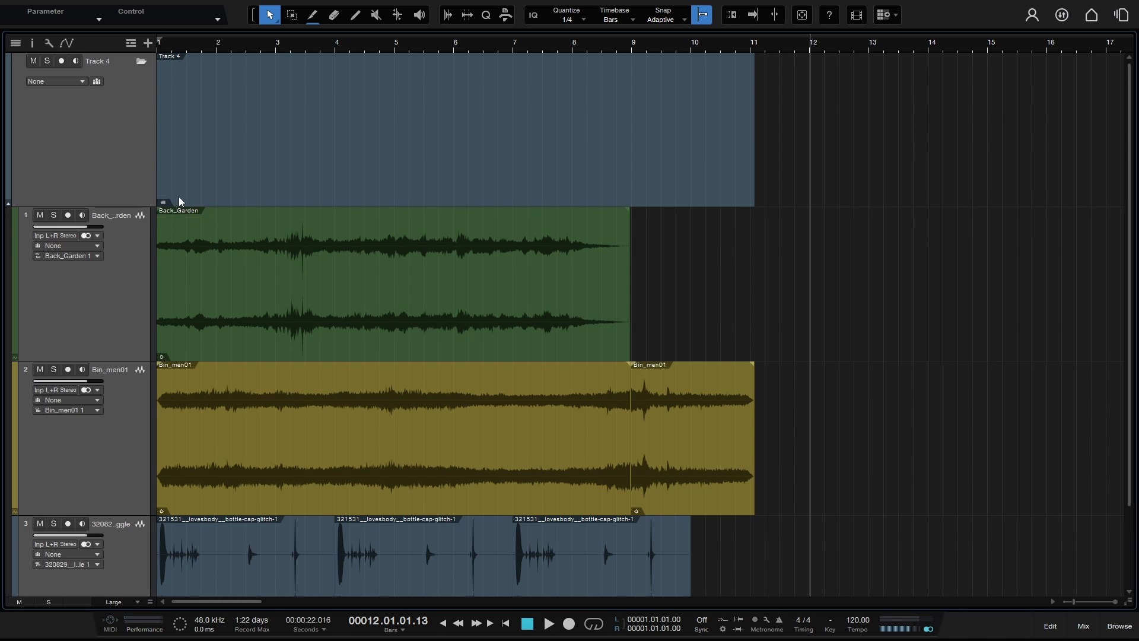
{"action": "left_click", "coordinate": [140, 61]}
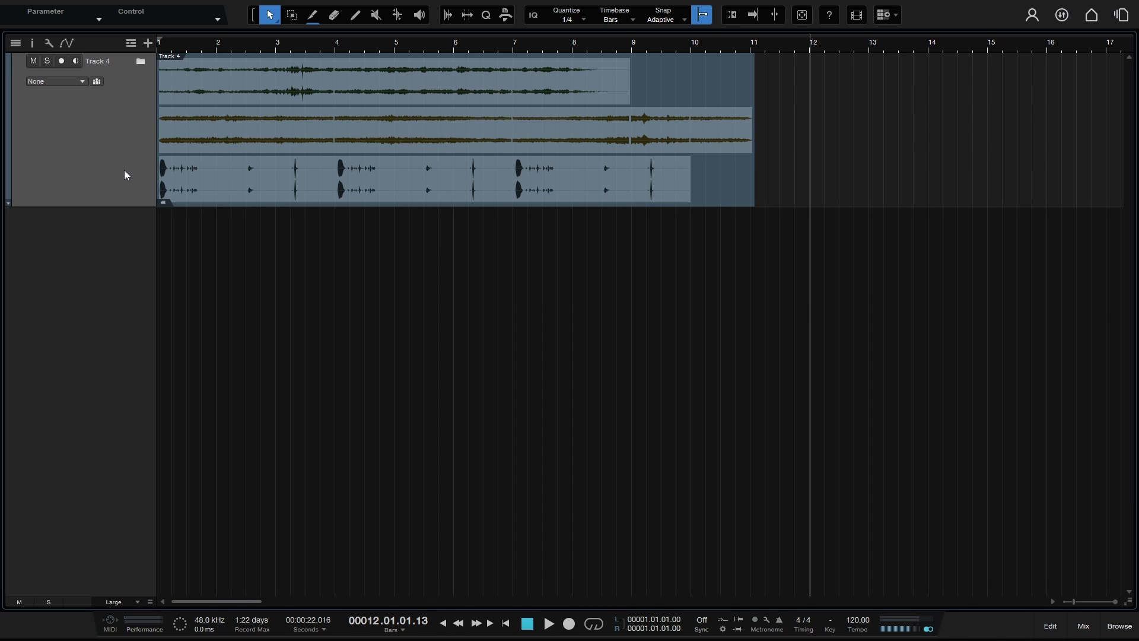
{"action": "left_click", "coordinate": [33, 61]}
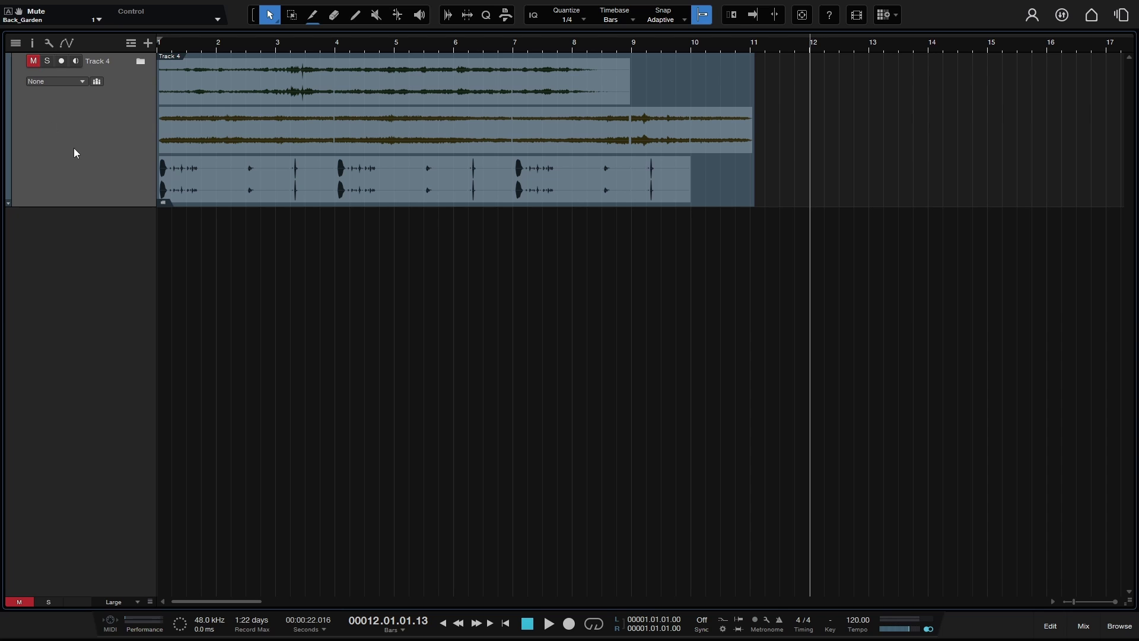
Step: Add one mono audio track named Vocal and remove the folder track while keeping its tracks
{"action": "key", "text": "t"}
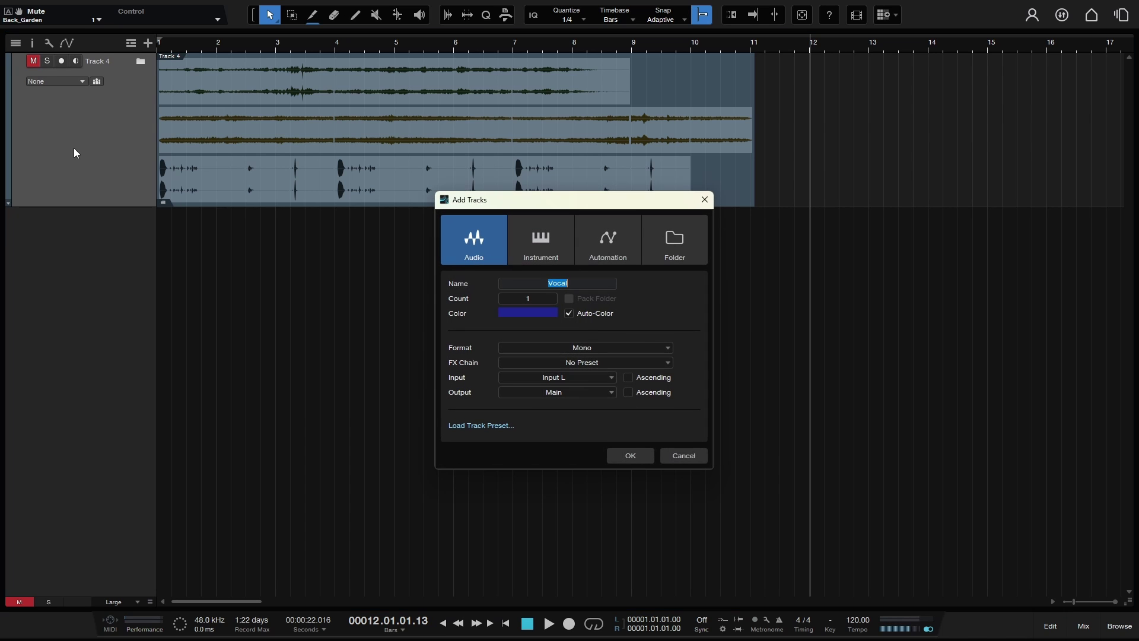
{"action": "key", "text": "Return"}
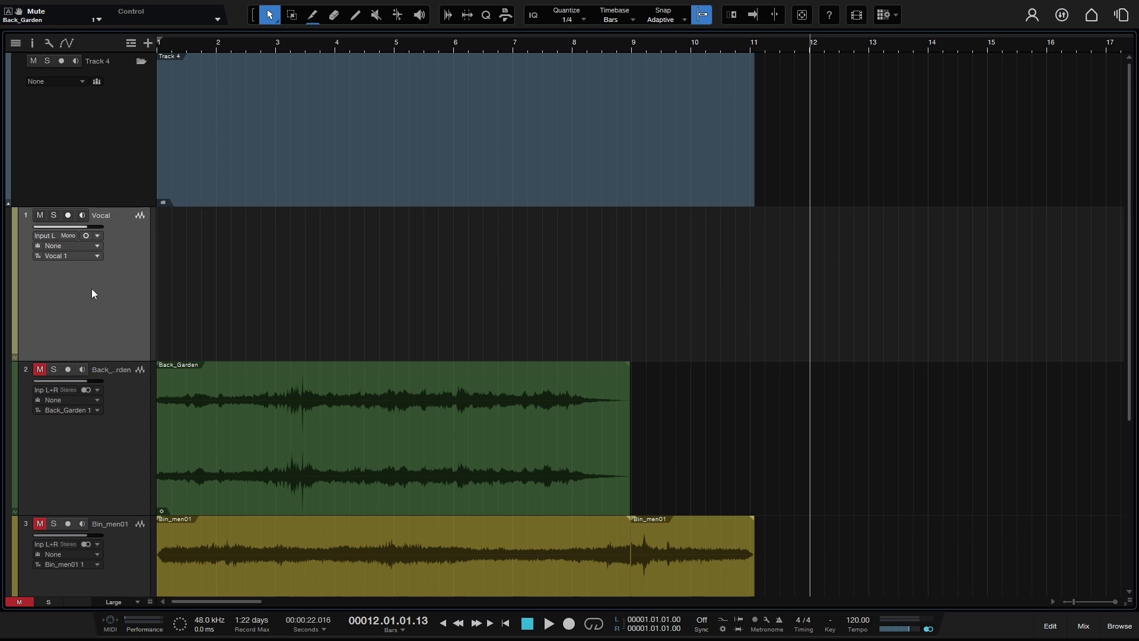
{"action": "right_click", "coordinate": [94, 125]}
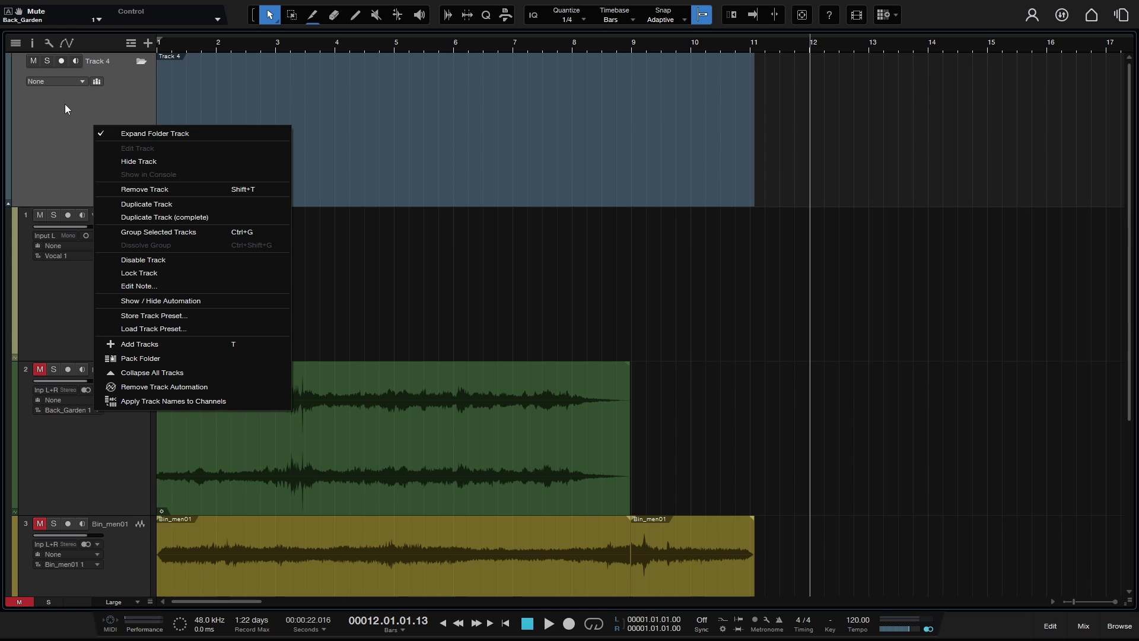
{"action": "left_click", "coordinate": [197, 188]}
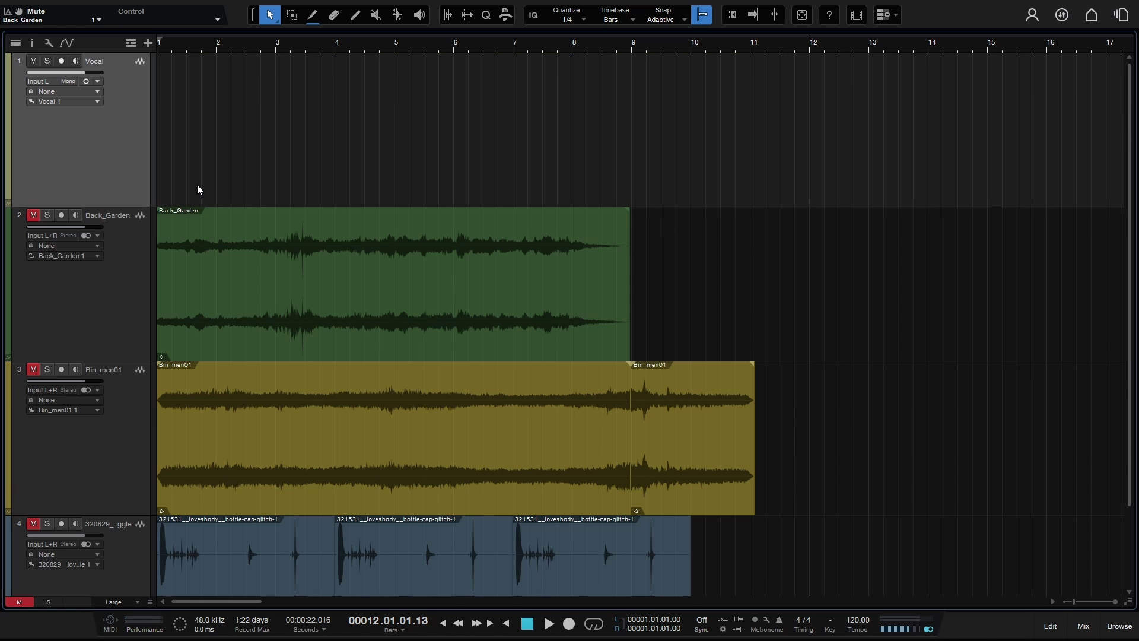
Step: Arm the Vocal track and loop-record three takes between bars 2 and 4
{"action": "left_click", "coordinate": [61, 61]}
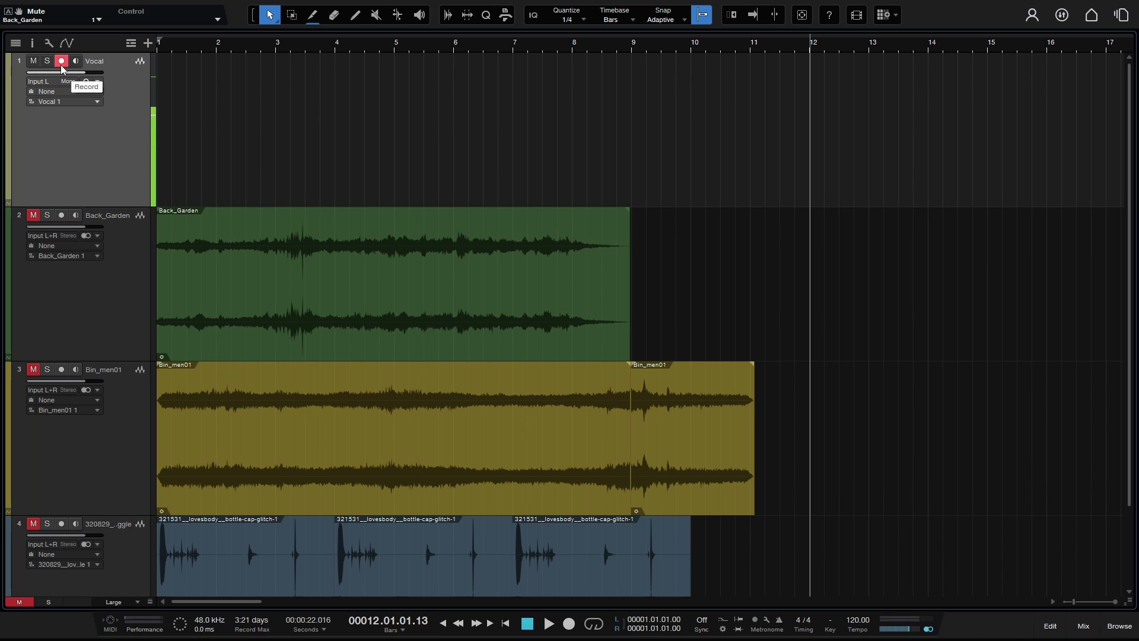
{"action": "key", "text": "Home"}
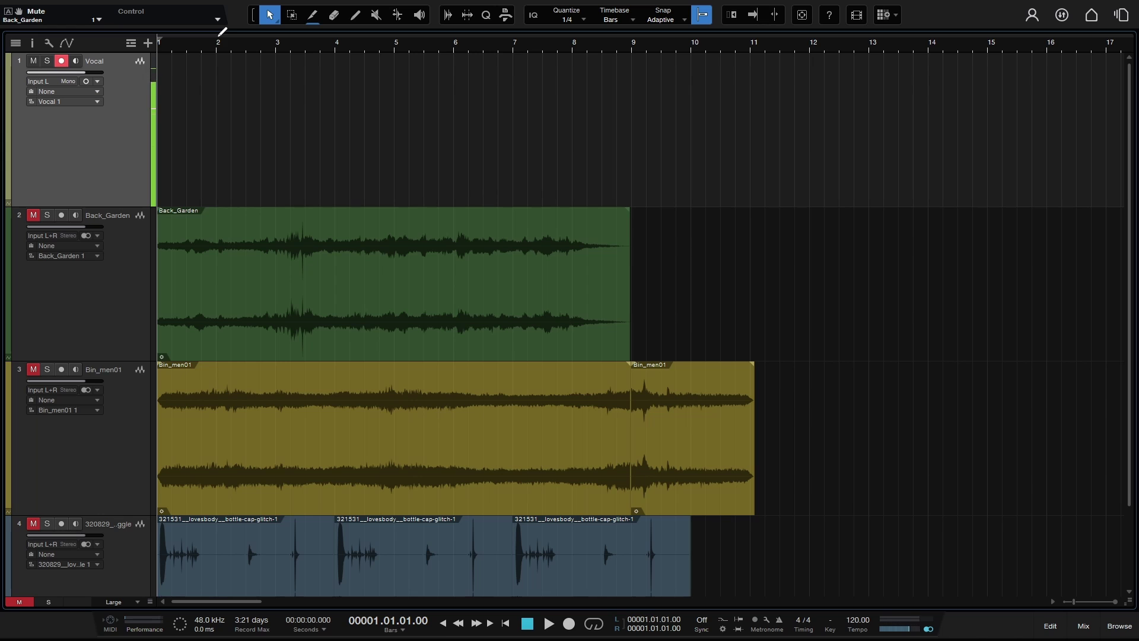
{"action": "left_click_drag", "start_coordinate": [217, 34], "coordinate": [341, 36]}
{"action": "key", "text": "slash"}
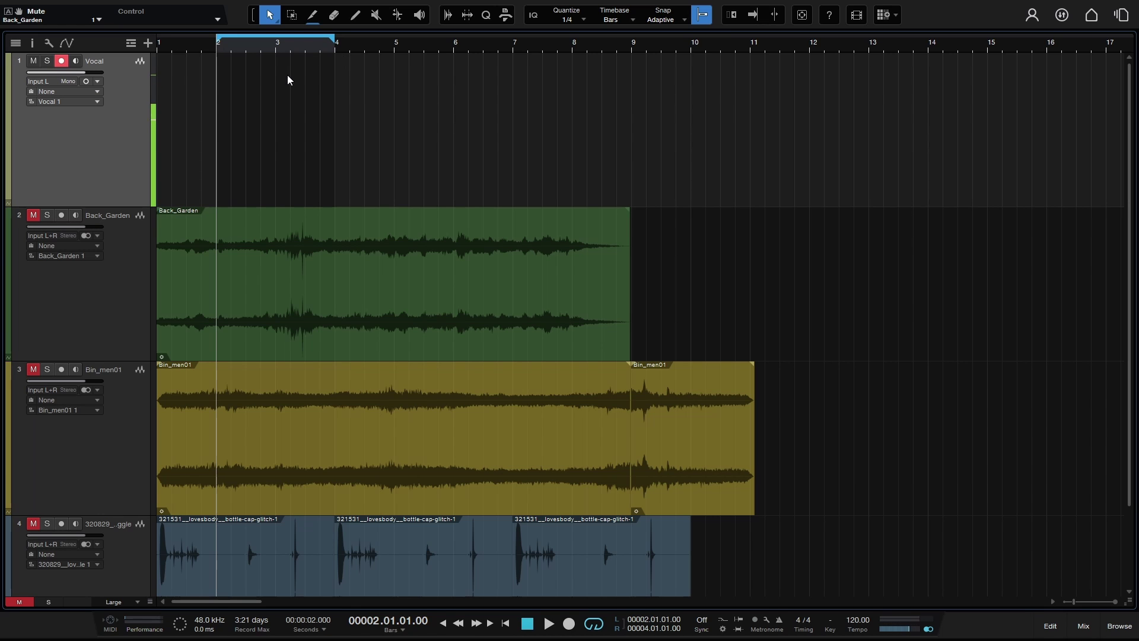
{"action": "left_click", "coordinate": [569, 623]}
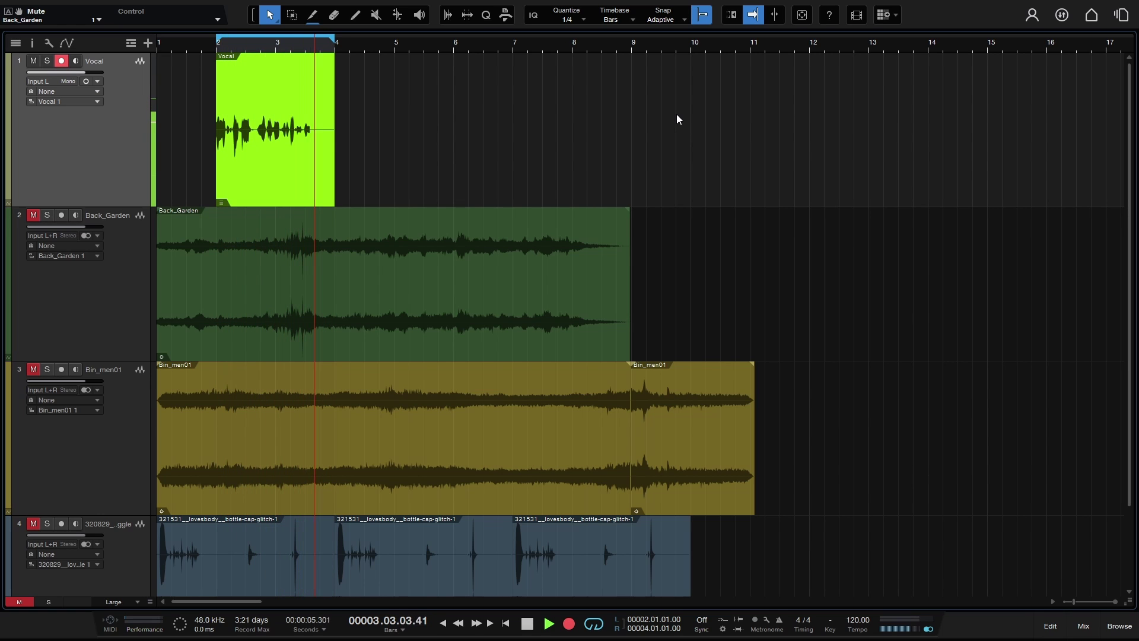
{"action": "key", "text": "space"}
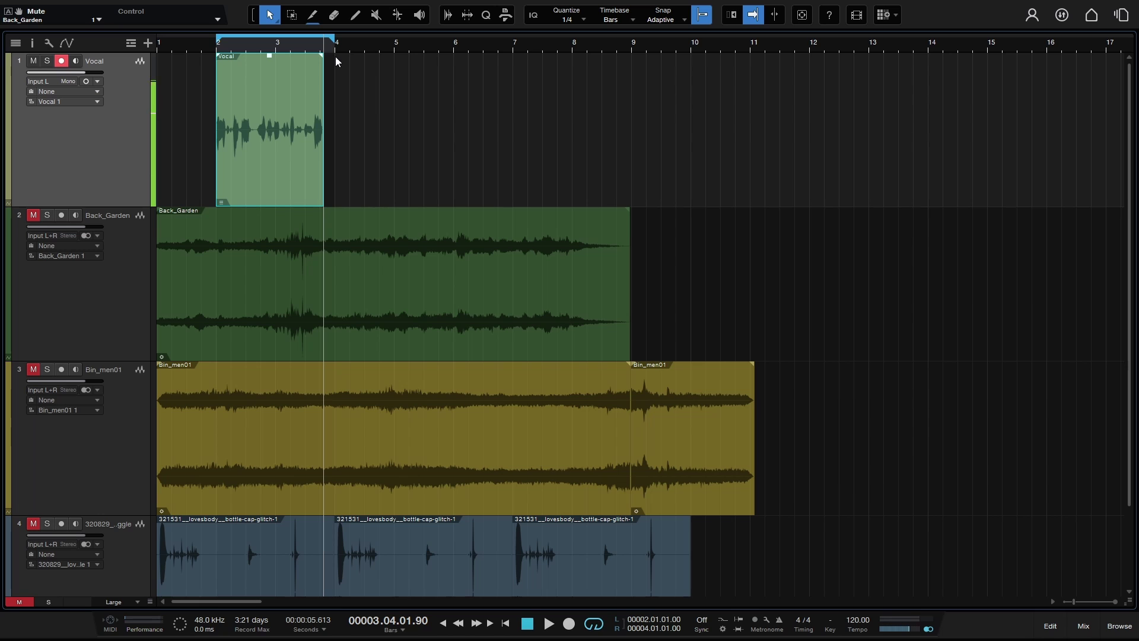
Step: Switch the recorded vocal event to Take 2 and then to Take 1
{"action": "left_click", "coordinate": [220, 203]}
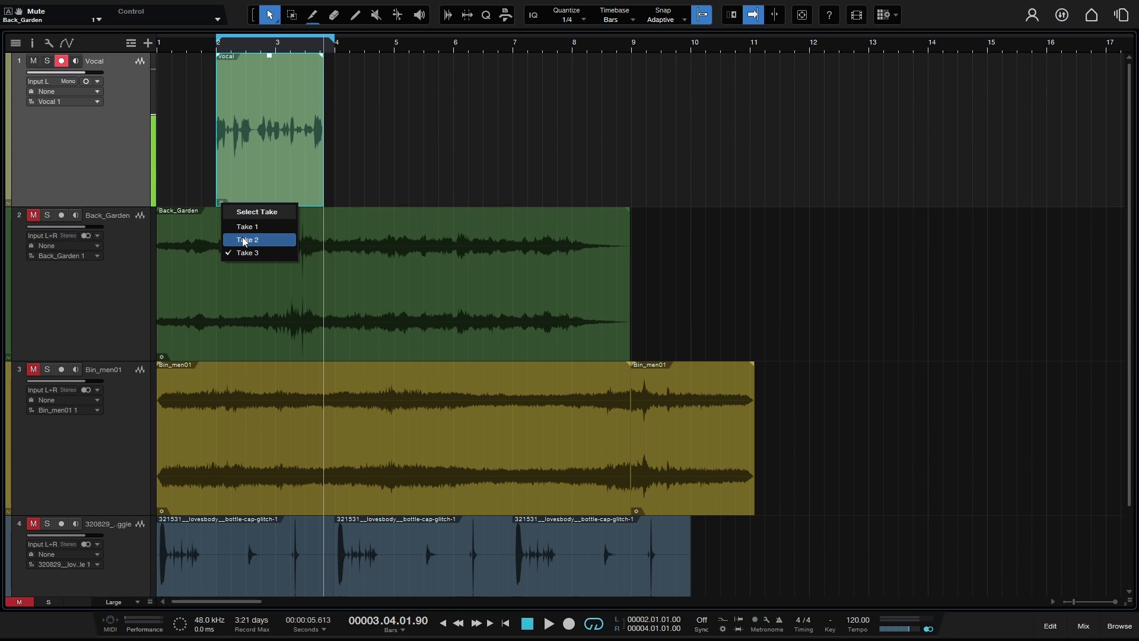
{"action": "left_click", "coordinate": [244, 241]}
{"action": "left_click", "coordinate": [220, 203]}
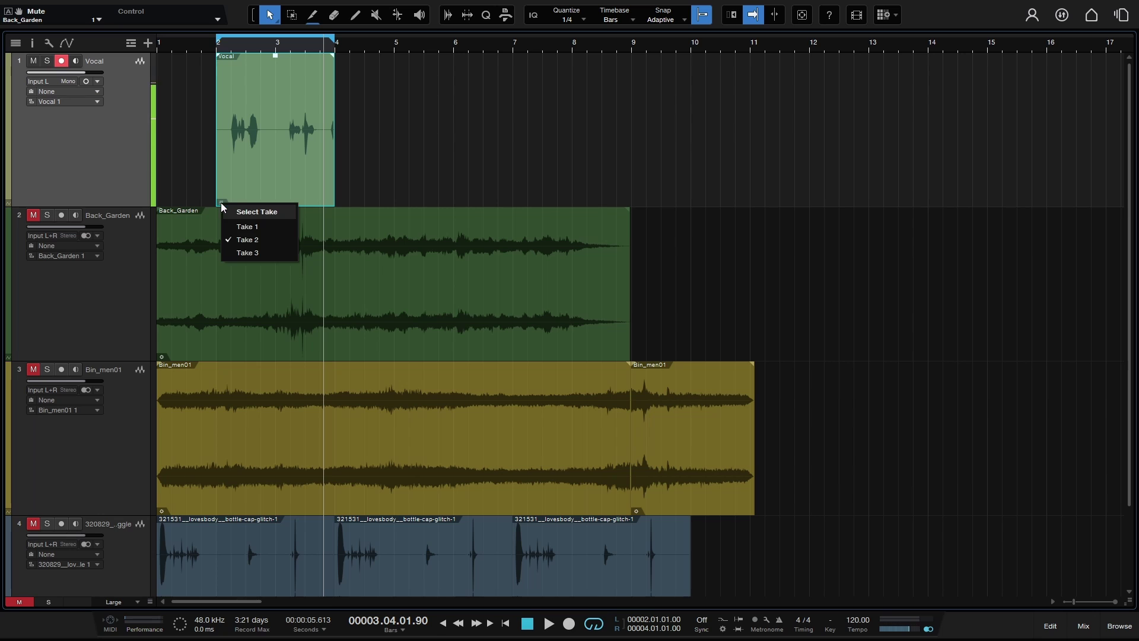
{"action": "left_click", "coordinate": [251, 226]}
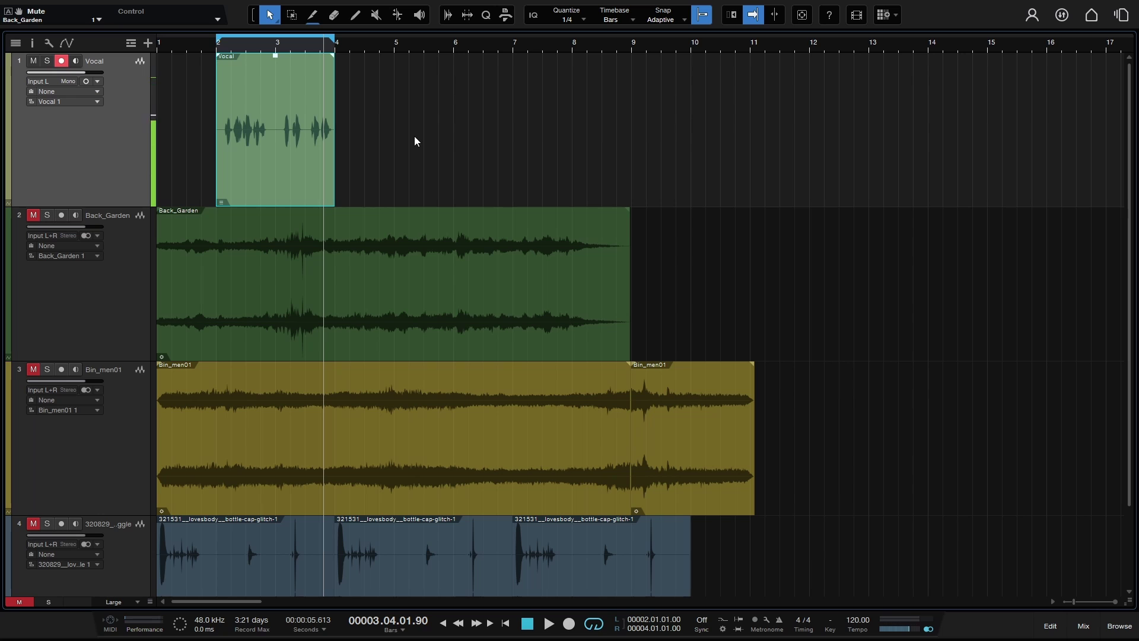
Step: Examine the list of takes available on the recorded vocal event
{"action": "left_click", "coordinate": [220, 203]}
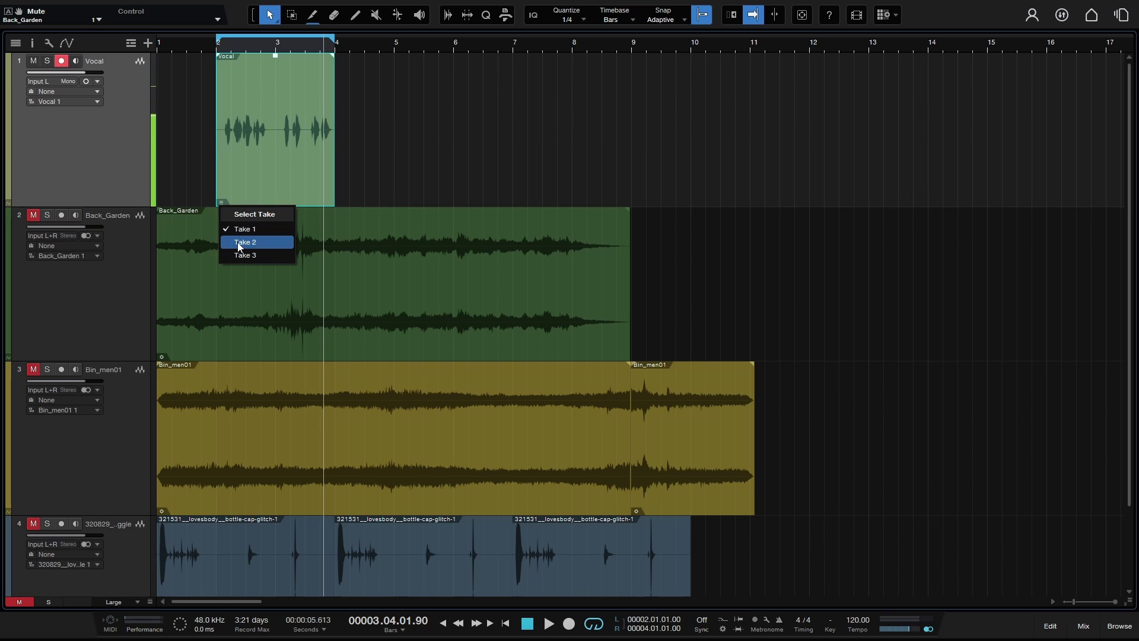
{"action": "left_click", "coordinate": [254, 180]}
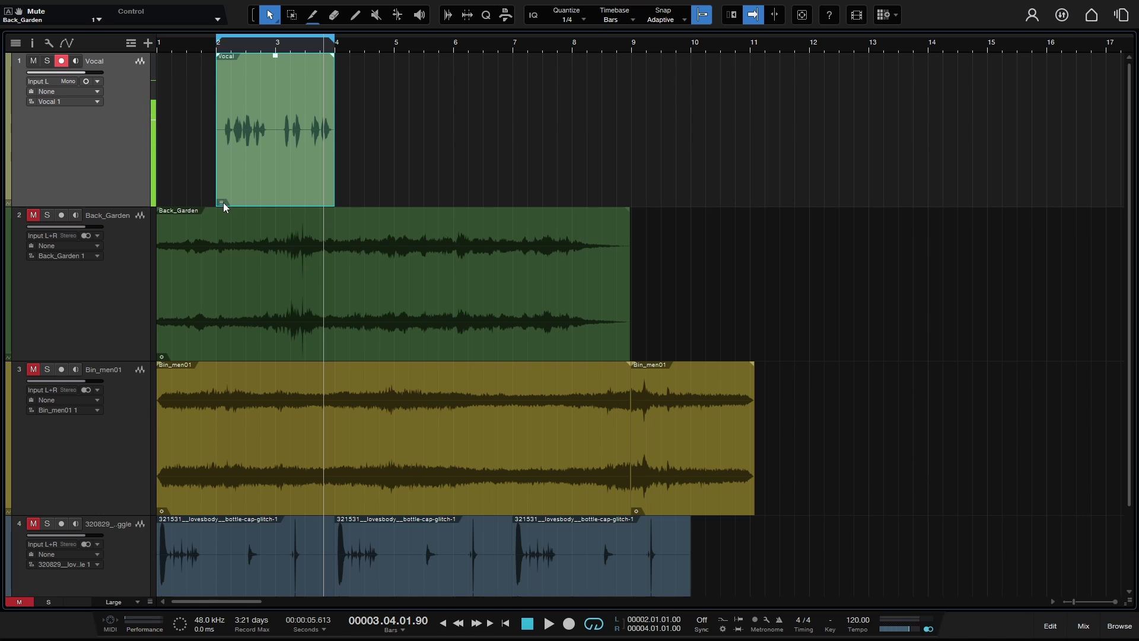
{"action": "left_click", "coordinate": [220, 203]}
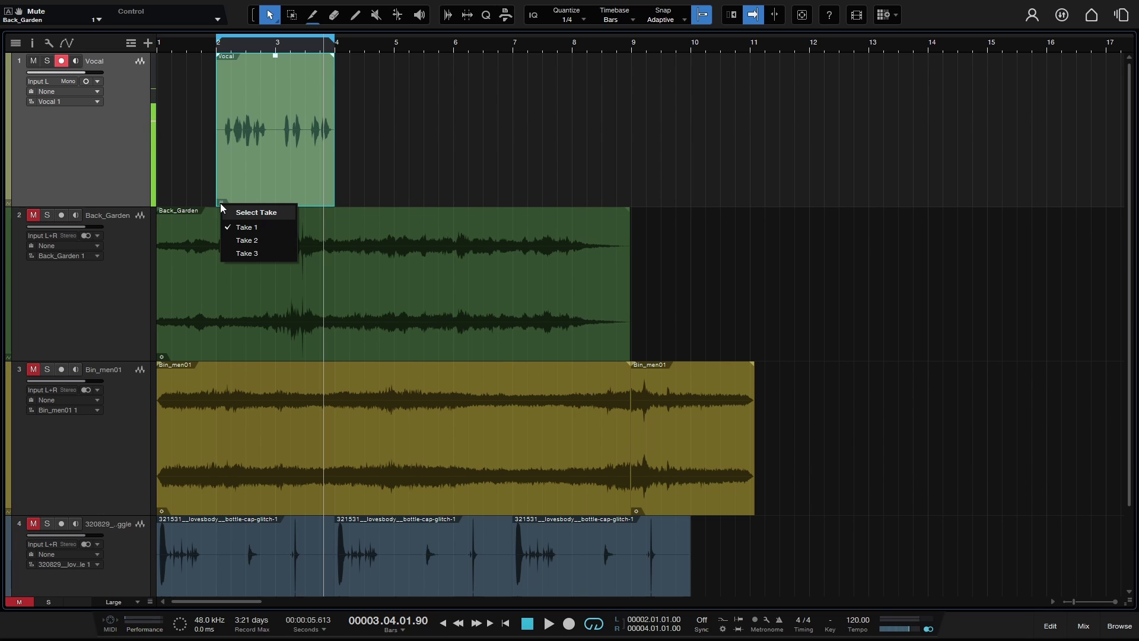
{"action": "left_click", "coordinate": [425, 166]}
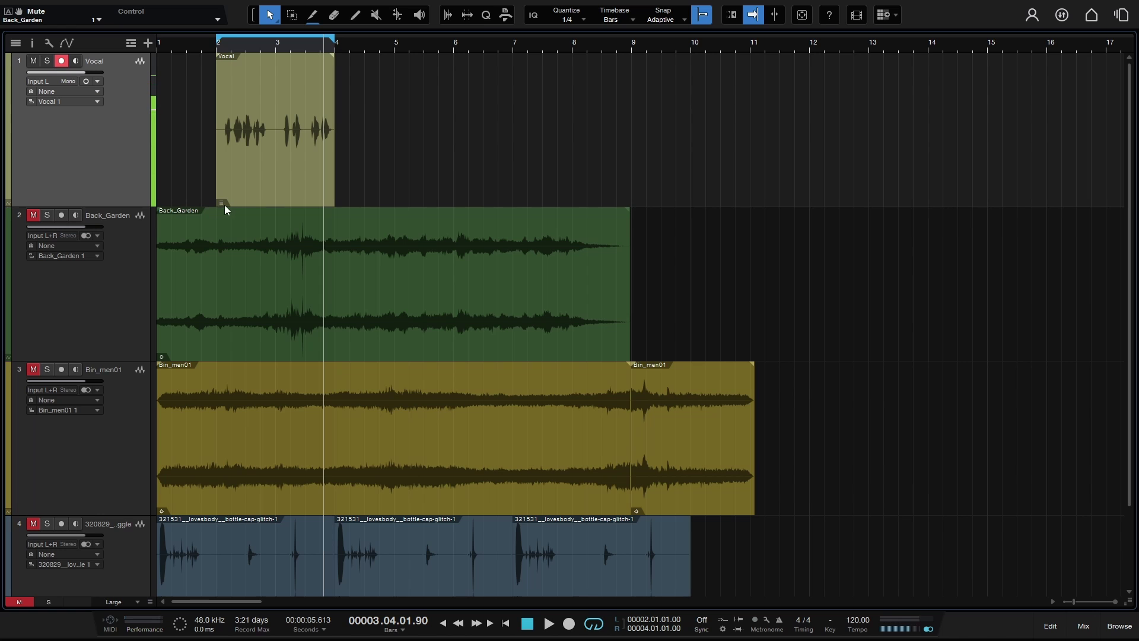
Step: Reduce the track height to Medium, remove all four tracks from the arrangement, and turn looping off
{"action": "left_click", "coordinate": [77, 159]}
{"action": "key", "text": "shift+w"}
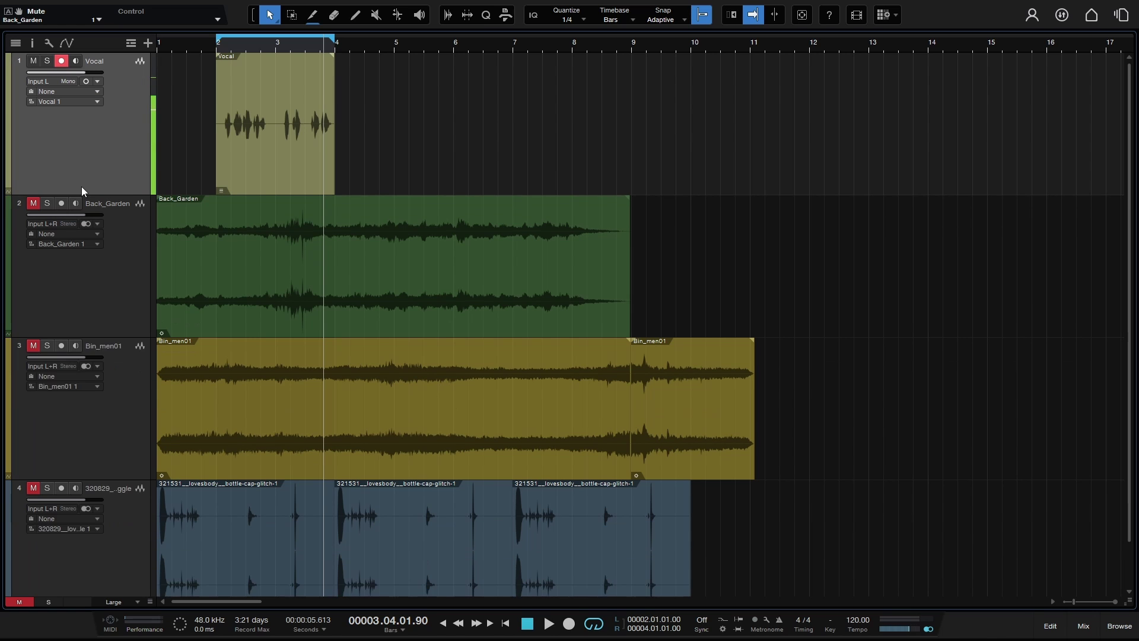
{"action": "key", "text": "shift+w"}
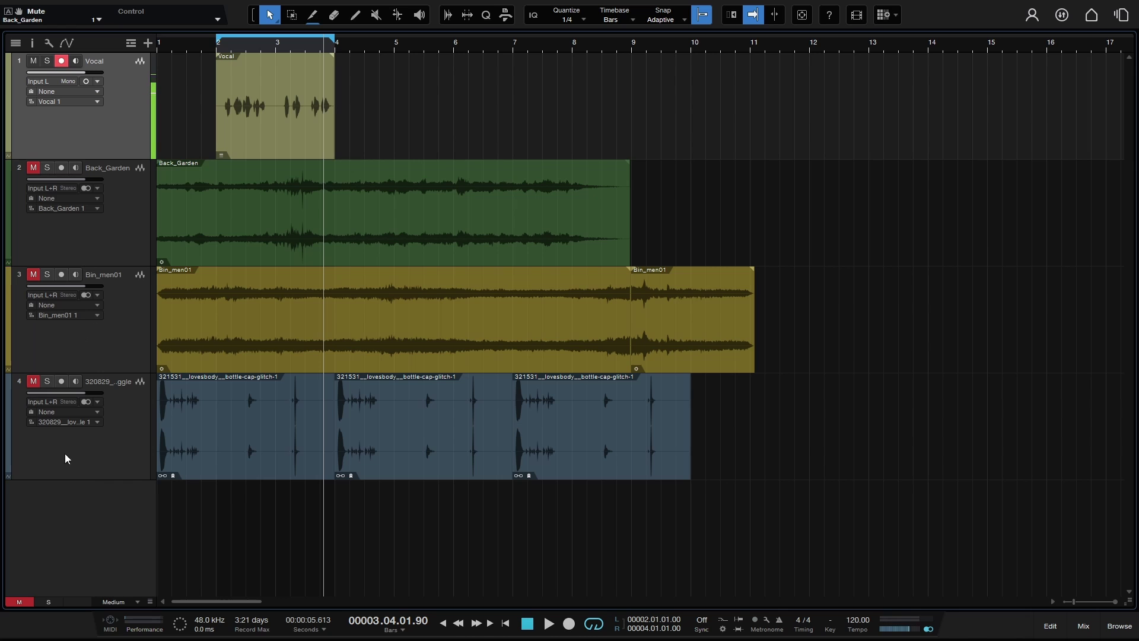
{"action": "left_click", "coordinate": [92, 460]}
{"action": "left_click", "coordinate": [91, 460]}
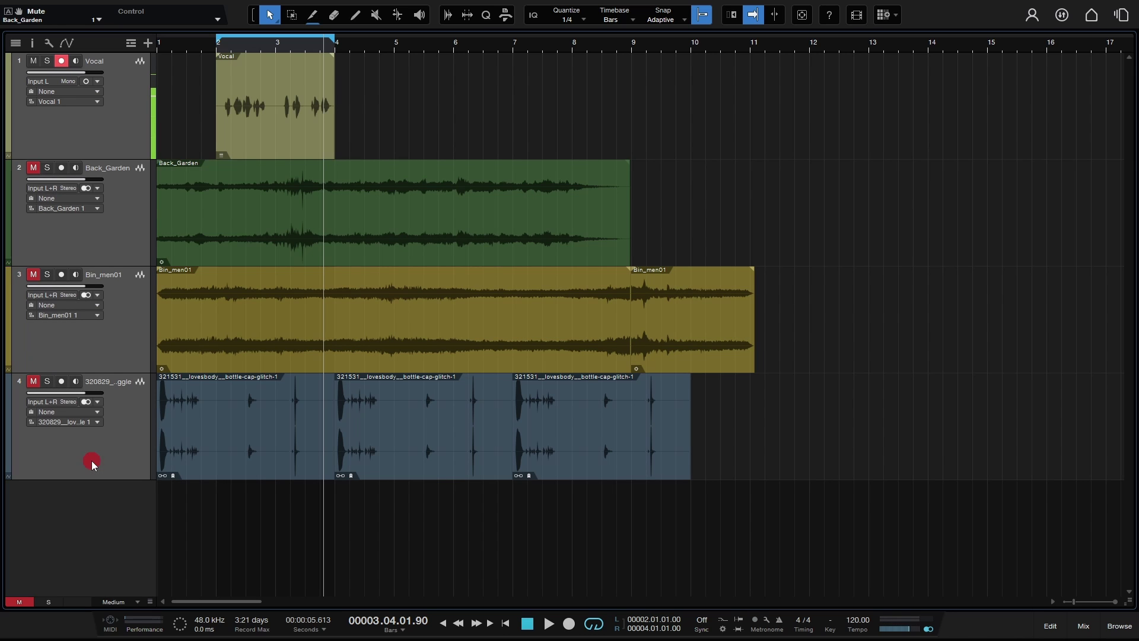
{"action": "right_click", "coordinate": [92, 464]}
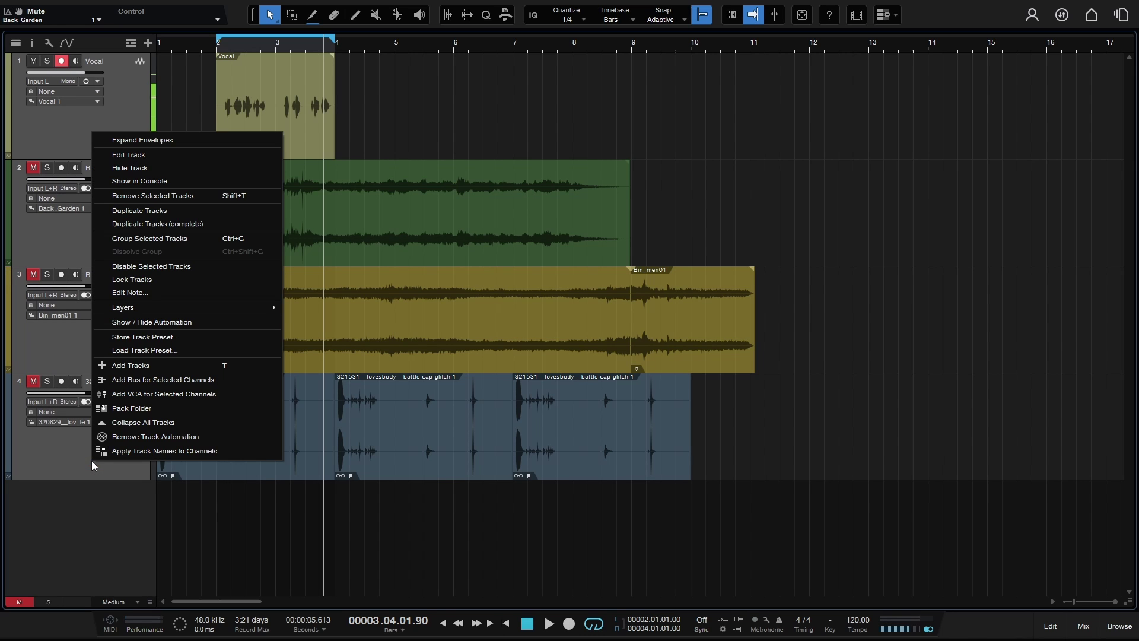
{"action": "left_click", "coordinate": [208, 196]}
{"action": "key", "text": "KP_Divide"}
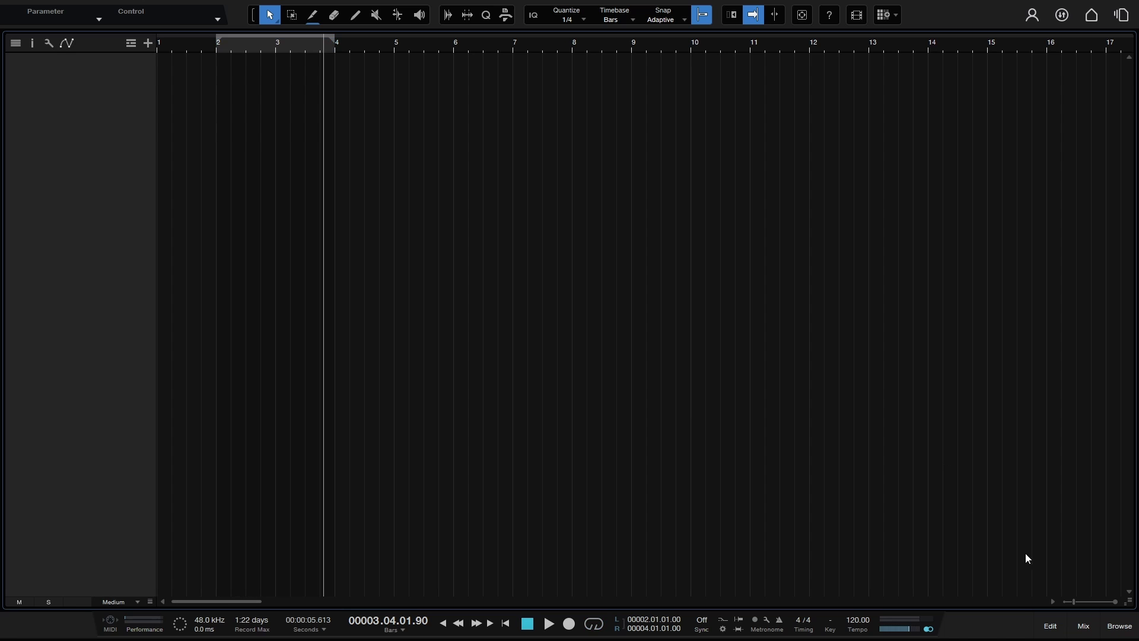
Step: Add an instrument track with PreSonus Impact from the browser and hide the browser
{"action": "left_click", "coordinate": [1119, 627]}
{"action": "left_click", "coordinate": [949, 41]}
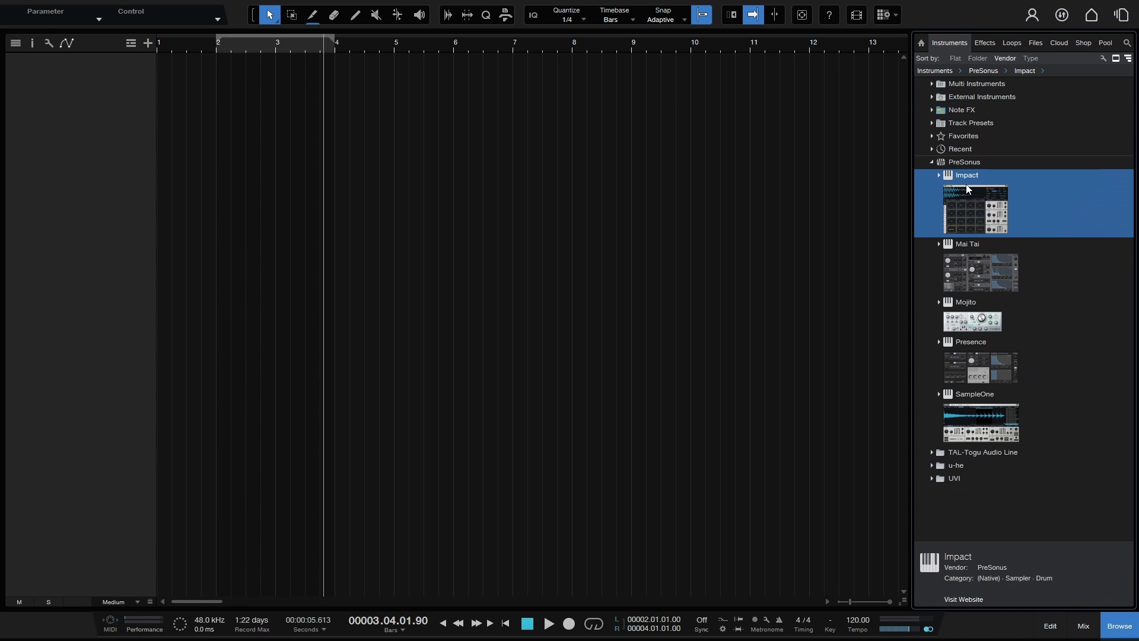
{"action": "left_click_drag", "start_coordinate": [974, 203], "coordinate": [246, 184]}
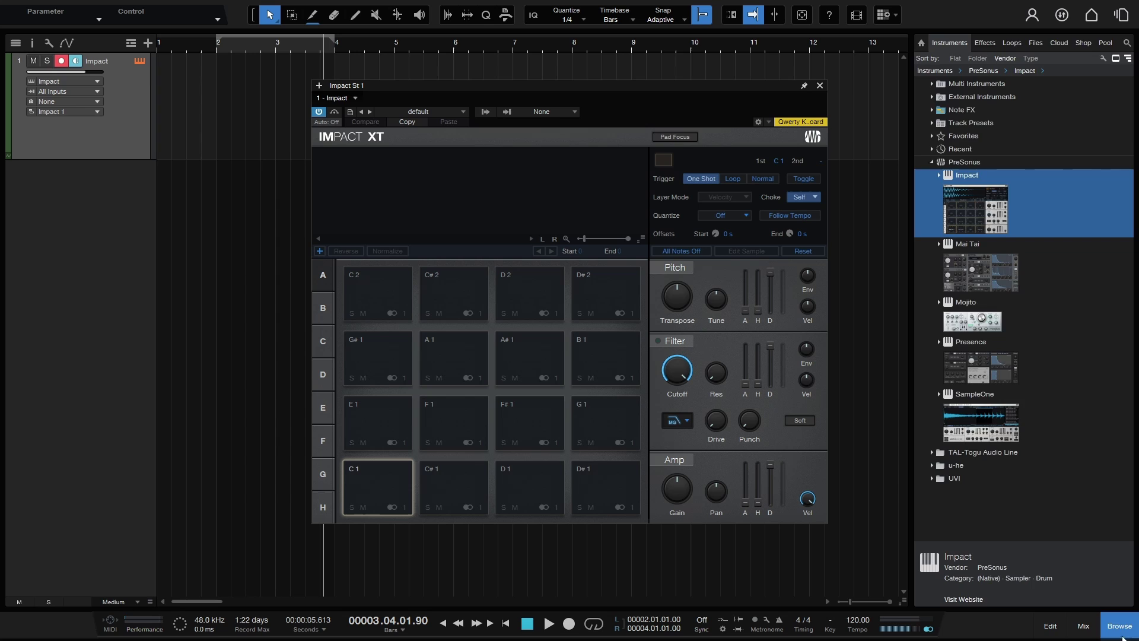
{"action": "left_click", "coordinate": [1121, 634]}
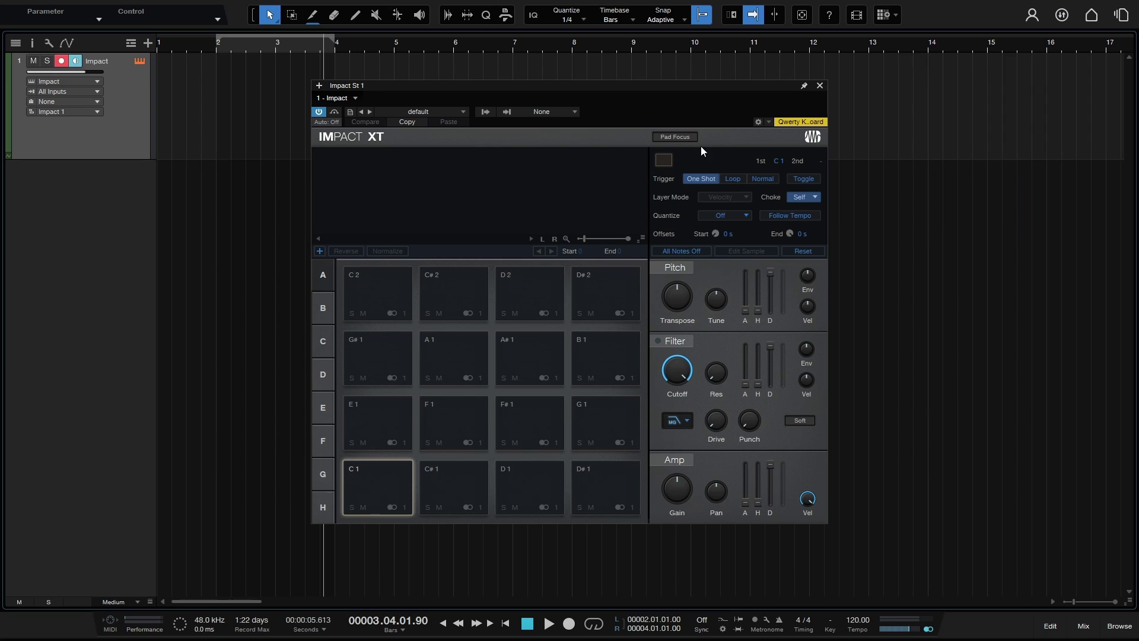
Step: Load the Chill Hop preset in Impact XT and close the instrument window
{"action": "left_click", "coordinate": [436, 108]}
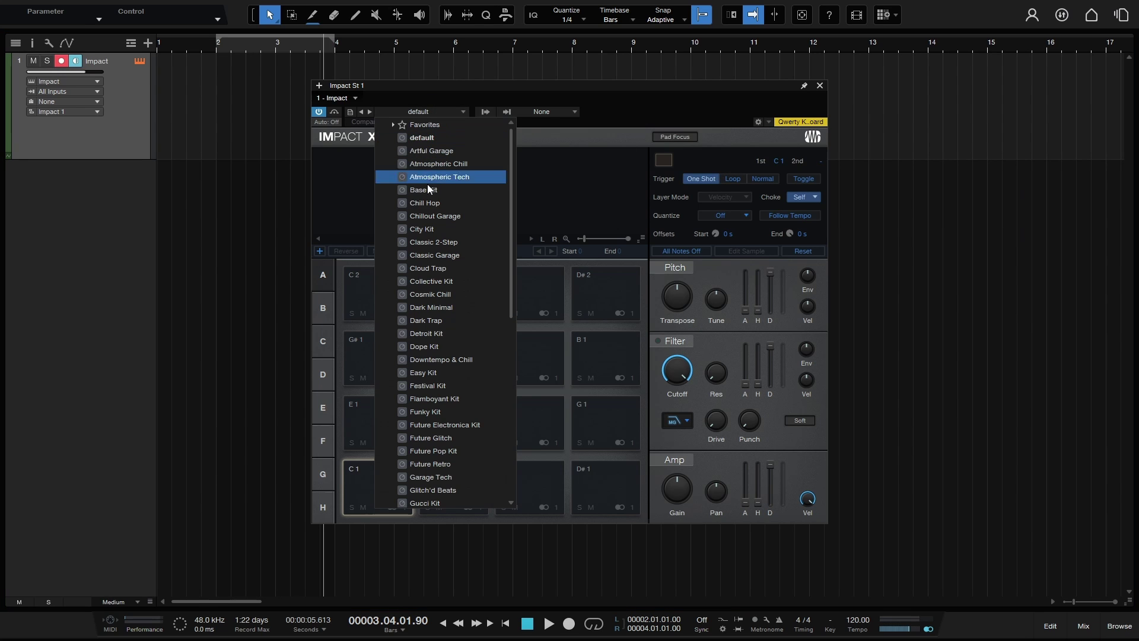
{"action": "left_click", "coordinate": [426, 199]}
{"action": "left_click", "coordinate": [689, 102]}
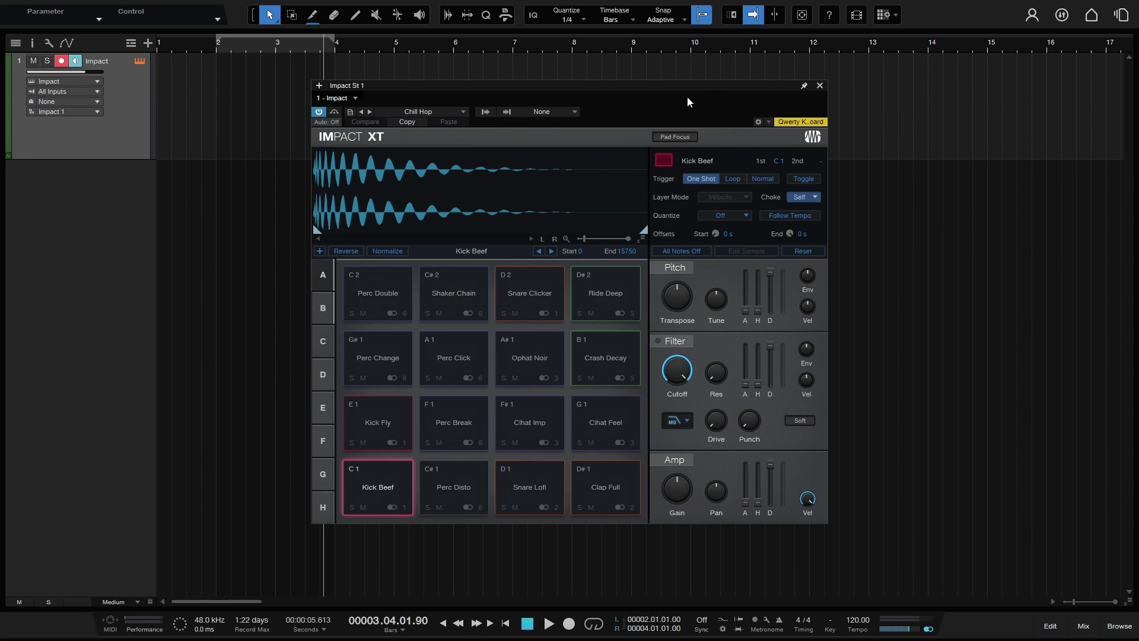
{"action": "left_click", "coordinate": [819, 86]}
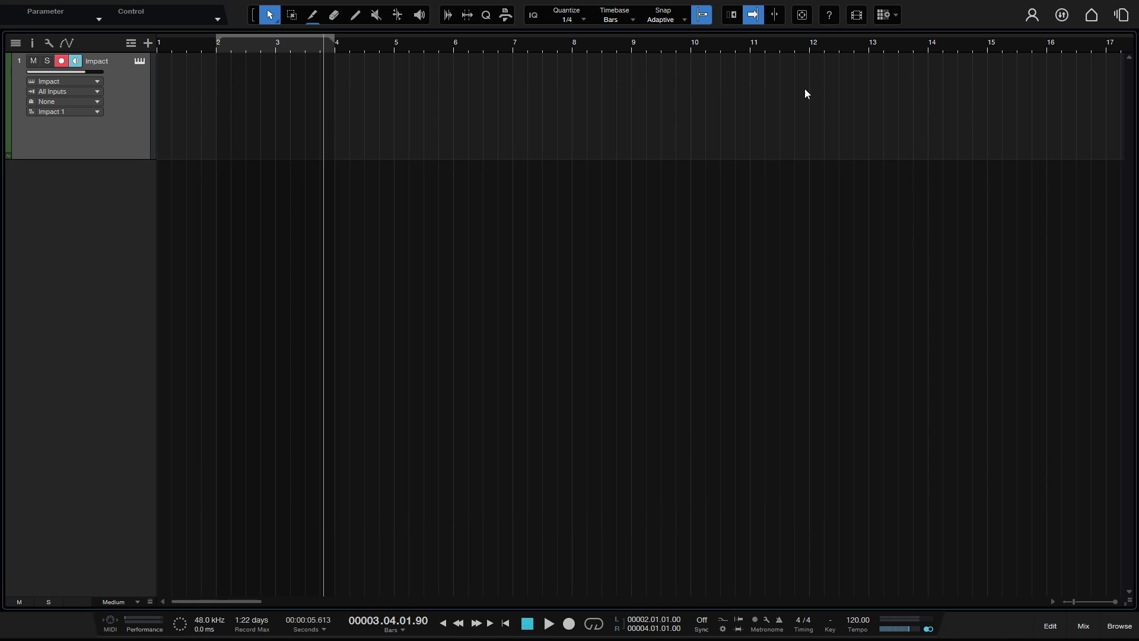
Step: Insert a one-bar pattern at bar 2 and an empty one-bar instrument part at bar 4 on the Impact track
{"action": "left_click", "coordinate": [218, 53]}
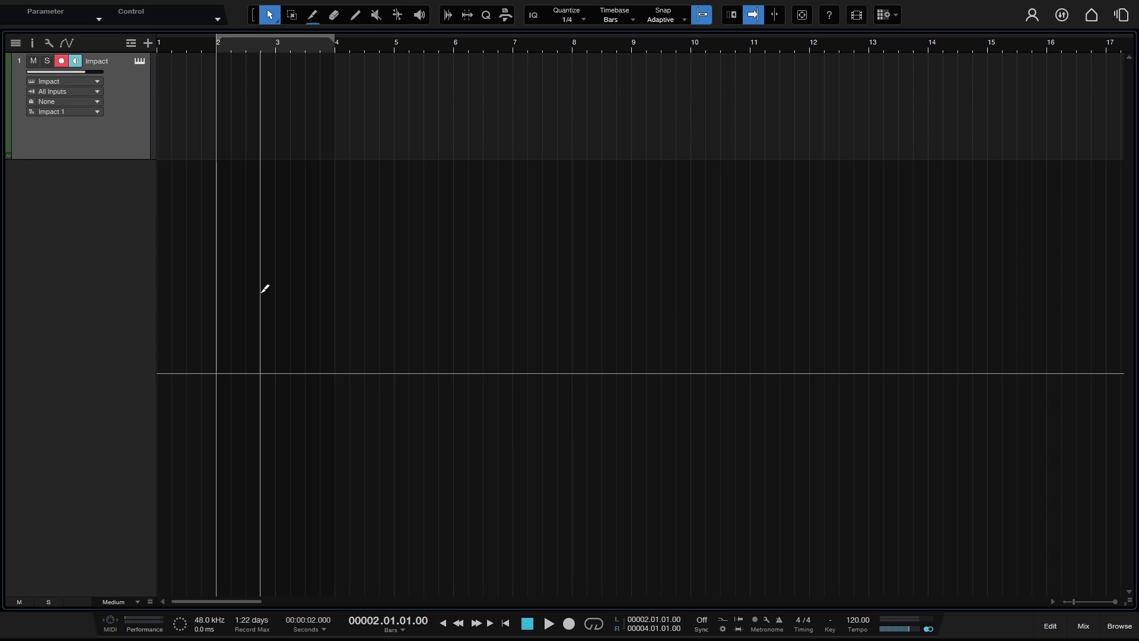
{"action": "key", "text": "ctrl+shift+p"}
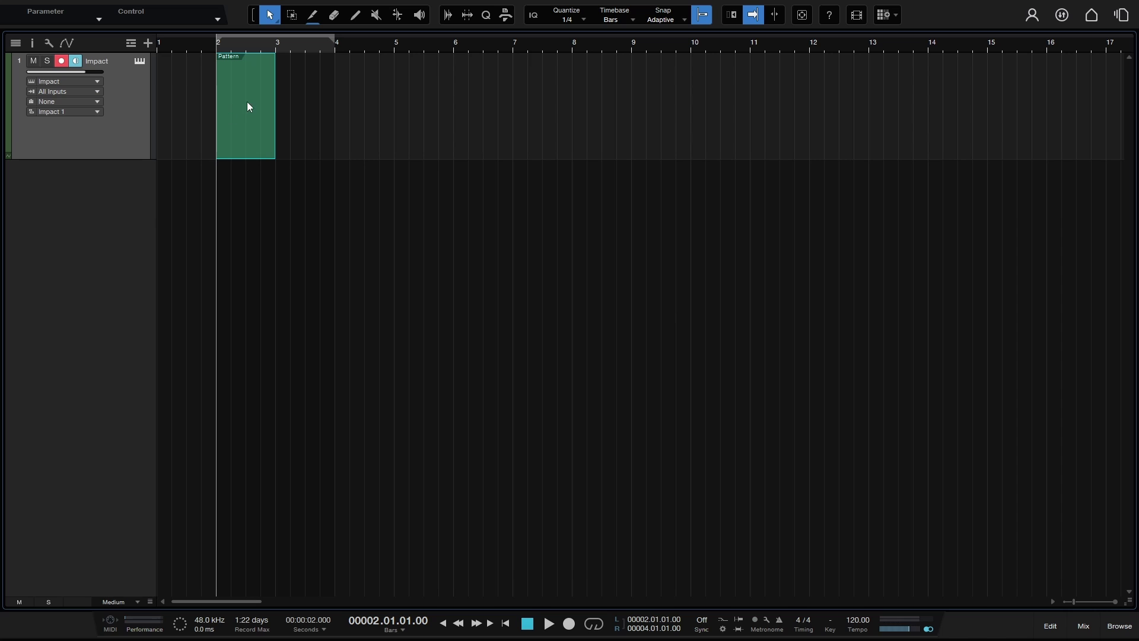
{"action": "double_click", "coordinate": [358, 106]}
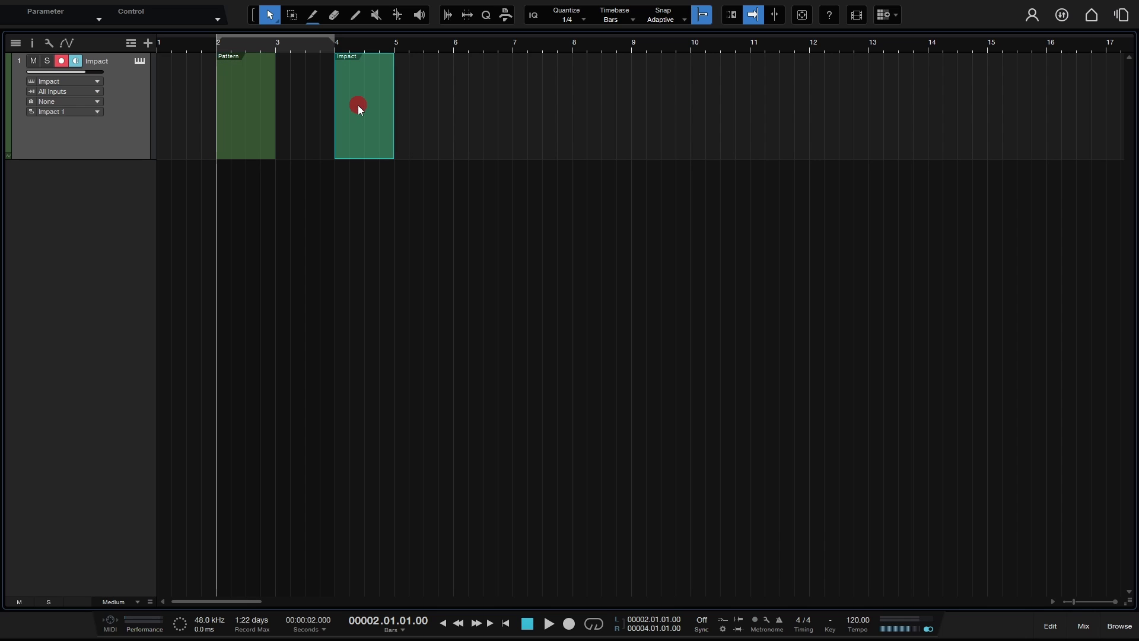
Step: View the instrument part at bar 4 in the note editor, and close the editor
{"action": "double_click", "coordinate": [350, 123]}
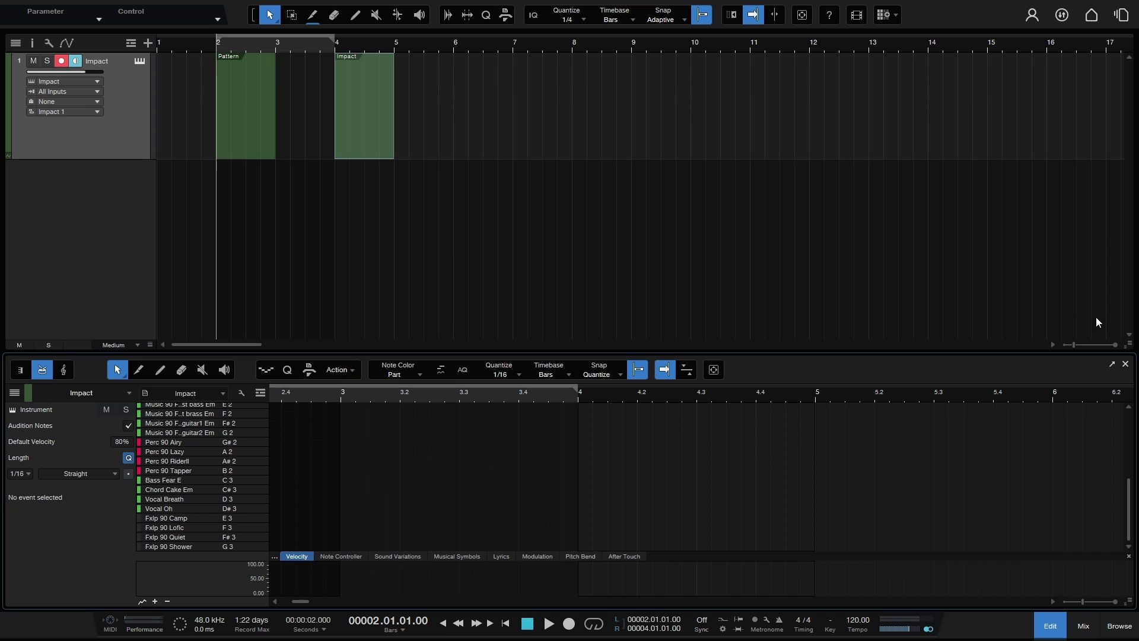
{"action": "left_click", "coordinate": [1126, 365]}
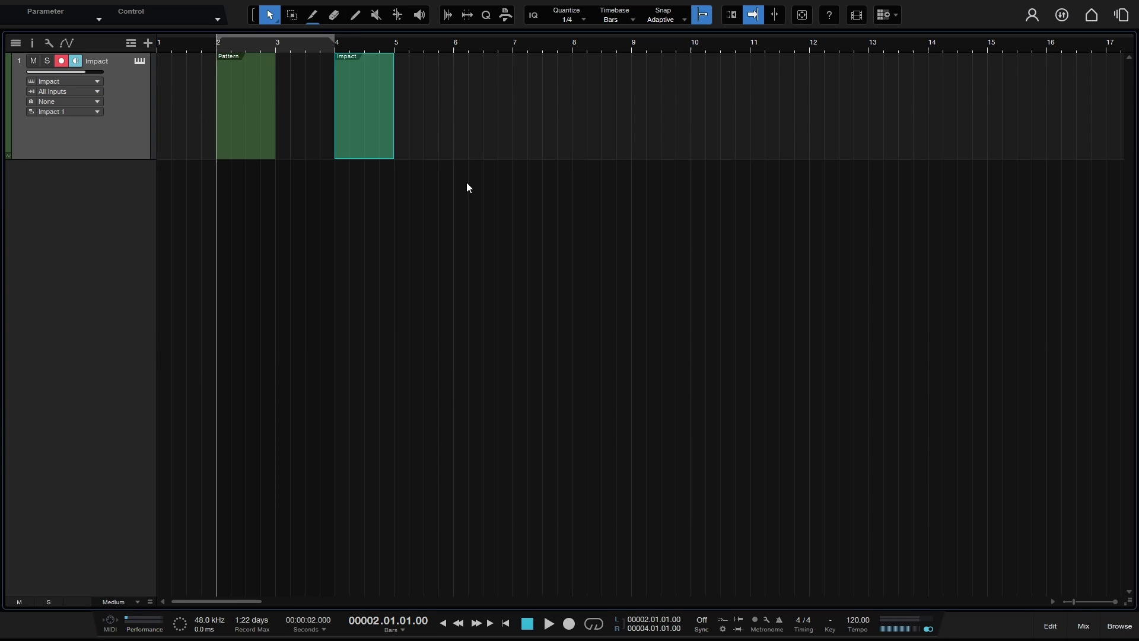
Step: Fill Clap Full steps 2 to 16 in the bar 2 pattern and add a second pattern variation
{"action": "double_click", "coordinate": [237, 113]}
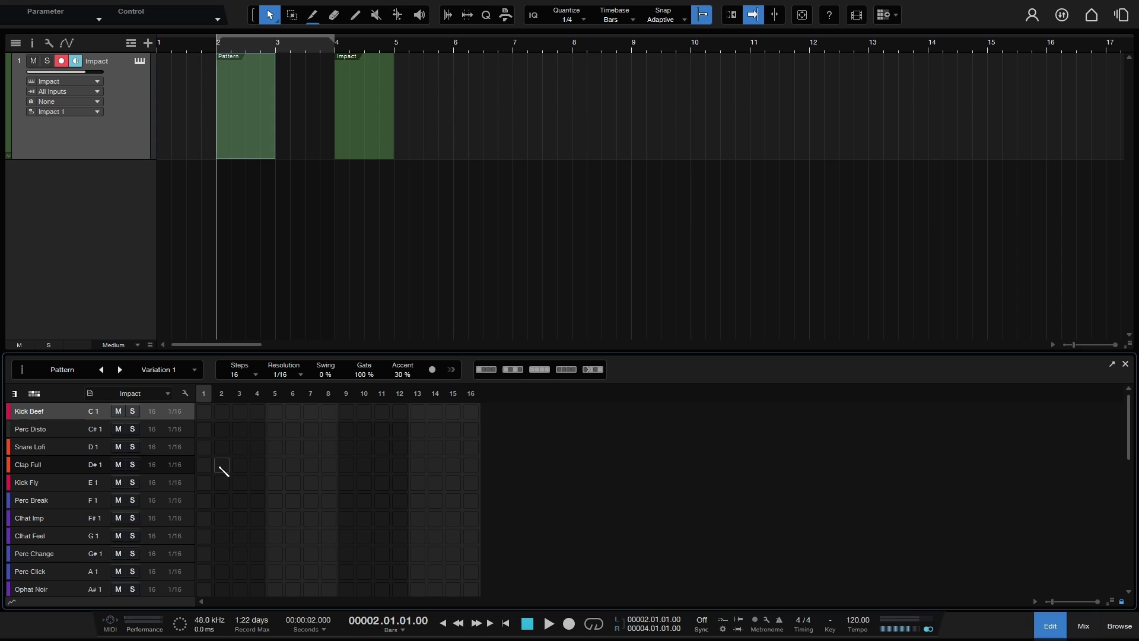
{"action": "left_click_drag", "start_coordinate": [223, 469], "coordinate": [469, 461]}
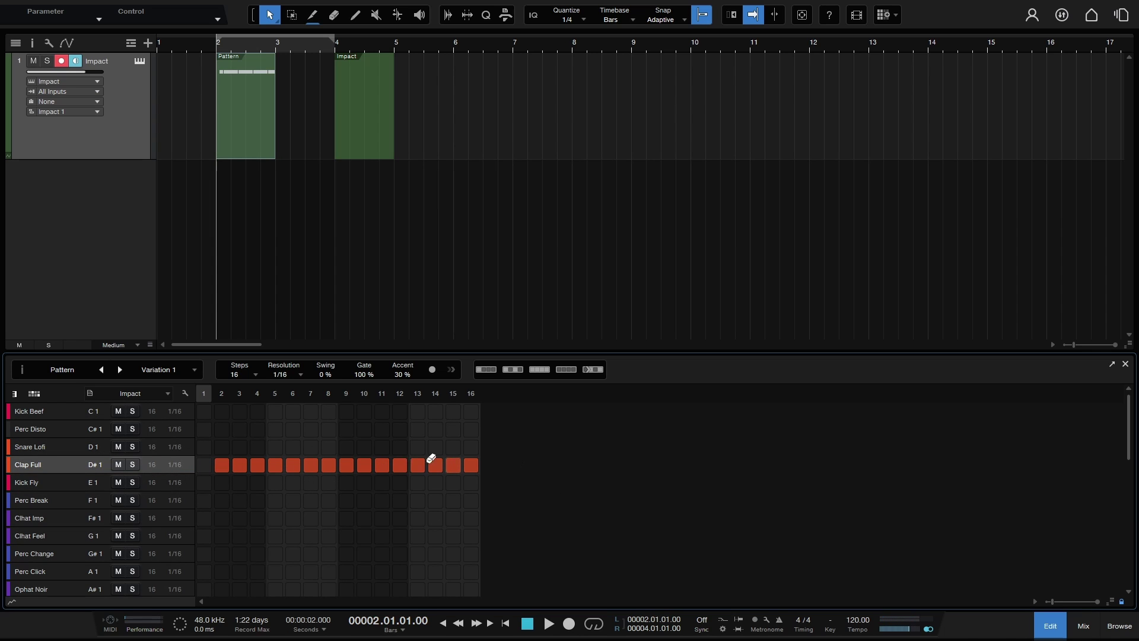
{"action": "left_click", "coordinate": [22, 370]}
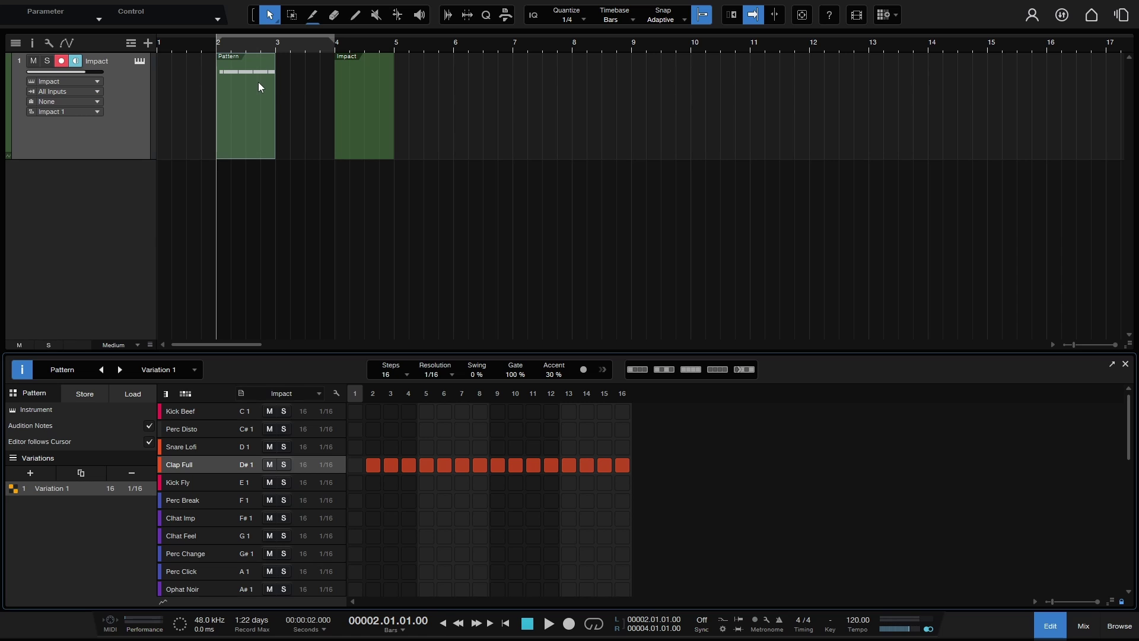
{"action": "left_click", "coordinate": [30, 473]}
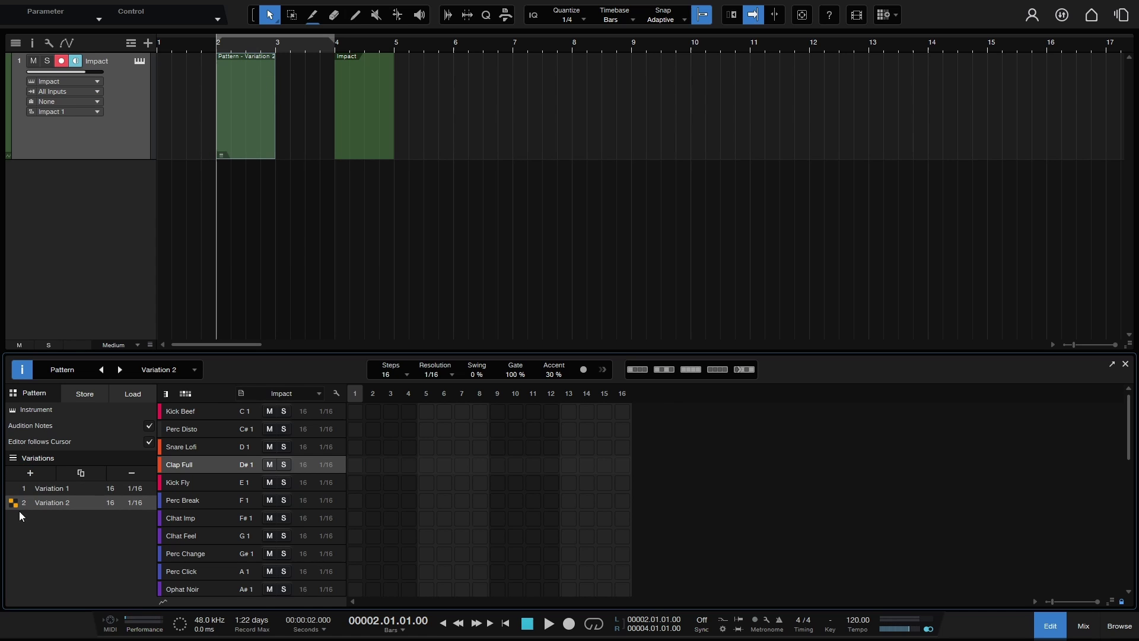
Step: Switch the pattern to Variation 1 and back to Variation 2, and fill all 16 Clhat Imp steps there
{"action": "left_click", "coordinate": [50, 489]}
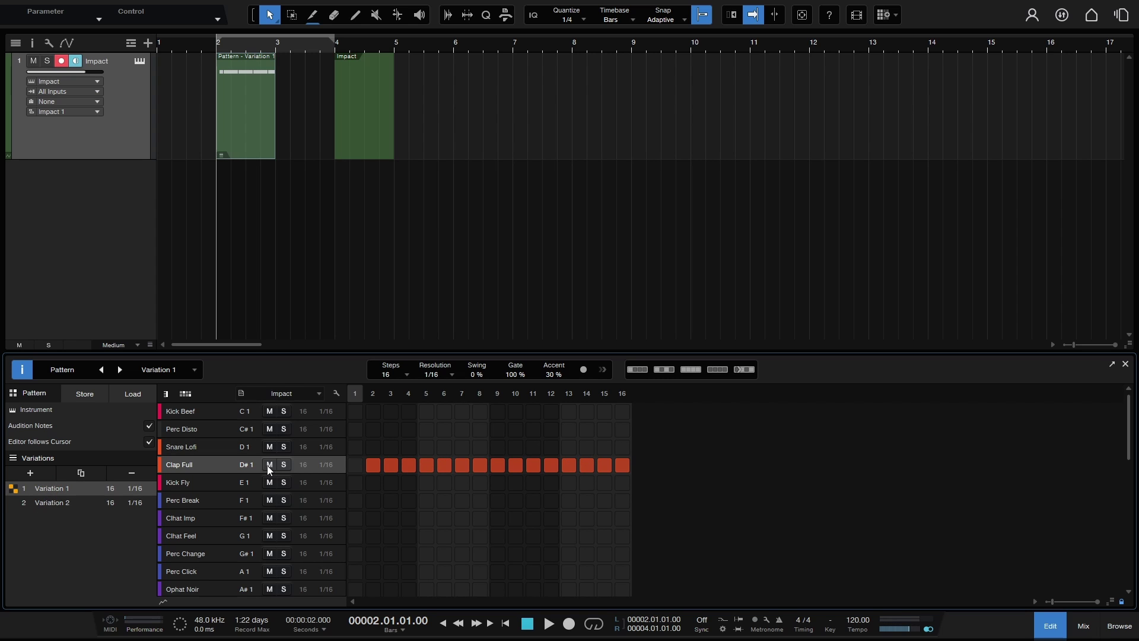
{"action": "left_click", "coordinate": [44, 502]}
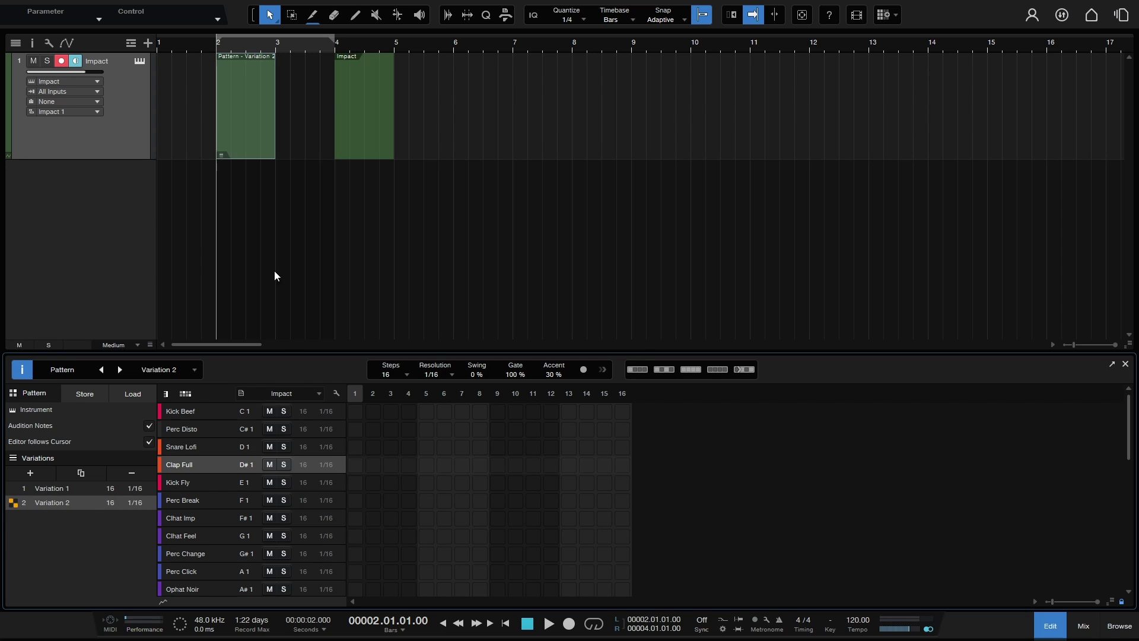
{"action": "left_click_drag", "start_coordinate": [356, 519], "coordinate": [623, 519]}
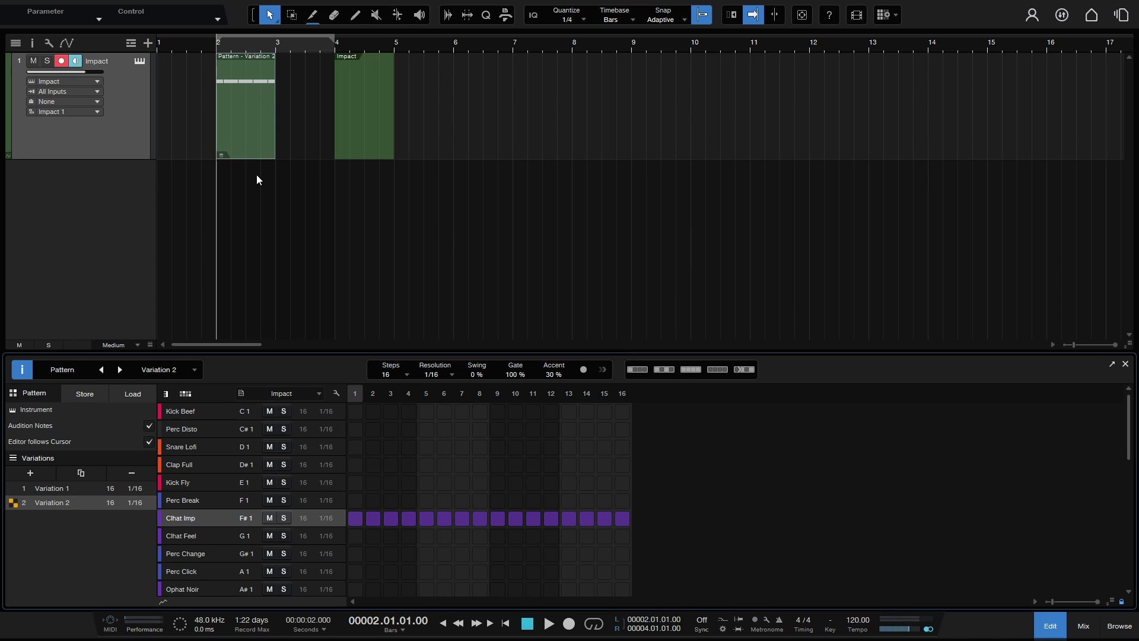
Step: Examine the list of variations offered by the pattern's status icon
{"action": "left_click", "coordinate": [222, 155]}
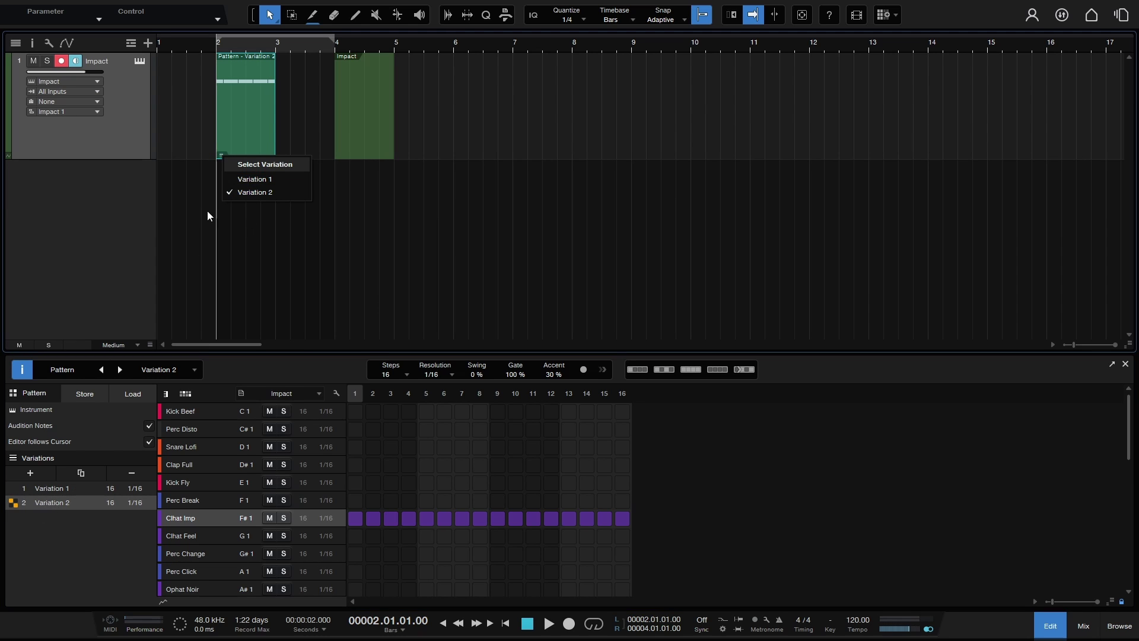
{"action": "left_click", "coordinate": [265, 246]}
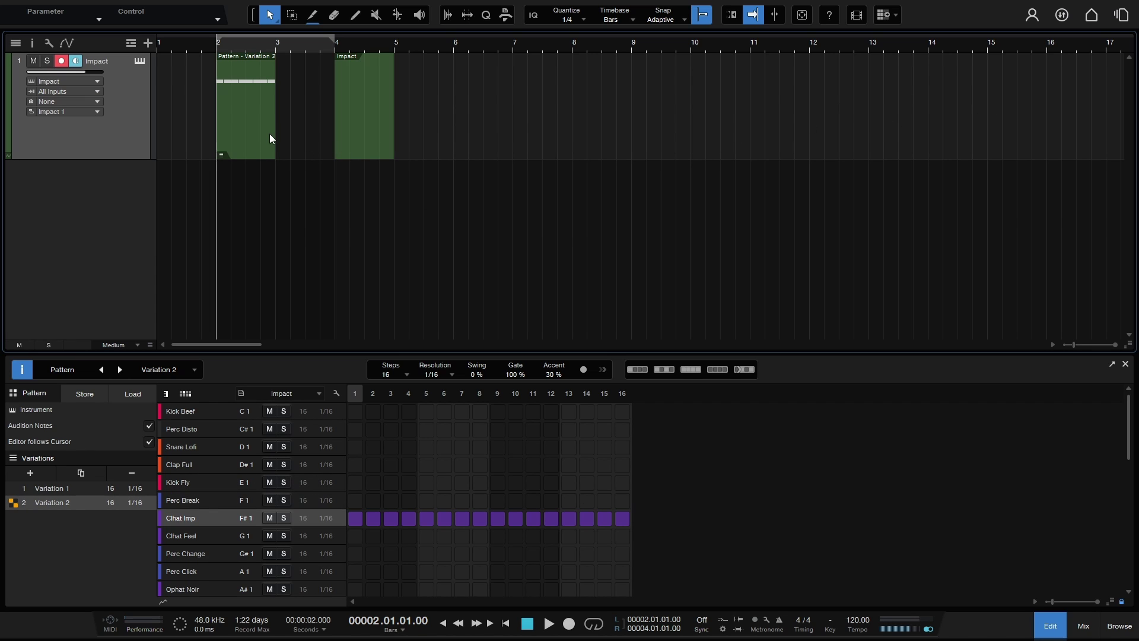
{"action": "left_click", "coordinate": [222, 155]}
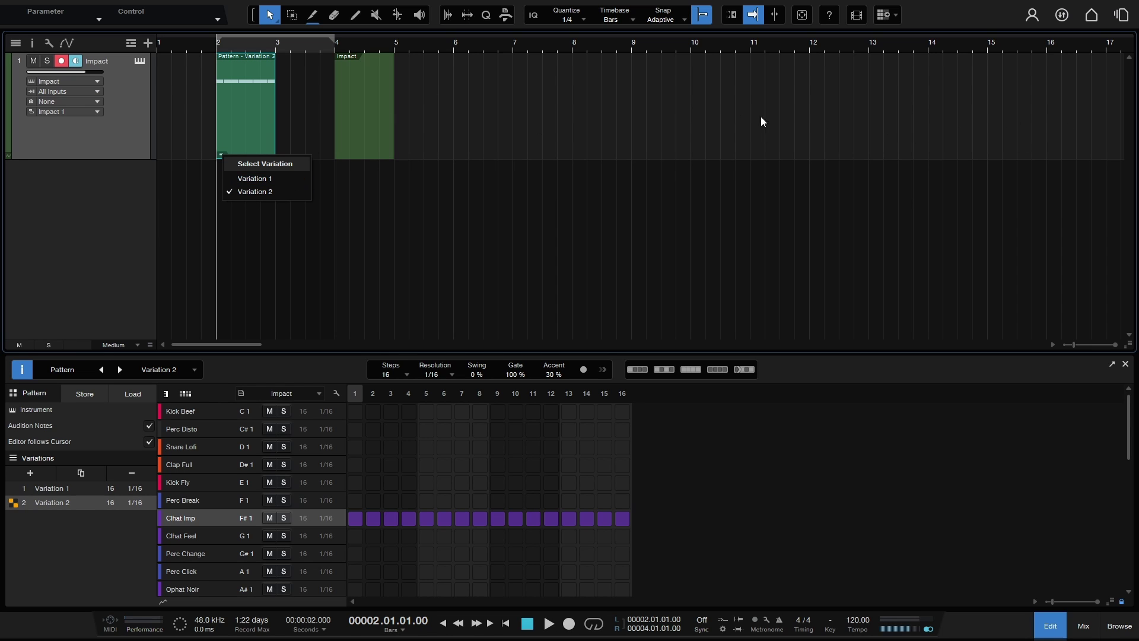
{"action": "left_click", "coordinate": [307, 243]}
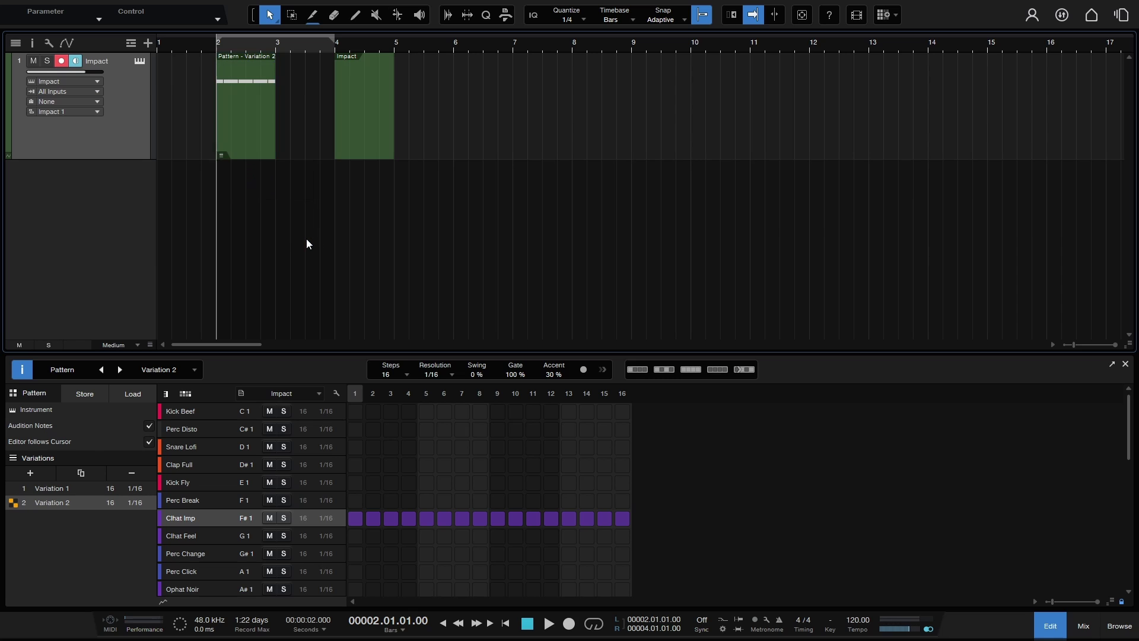